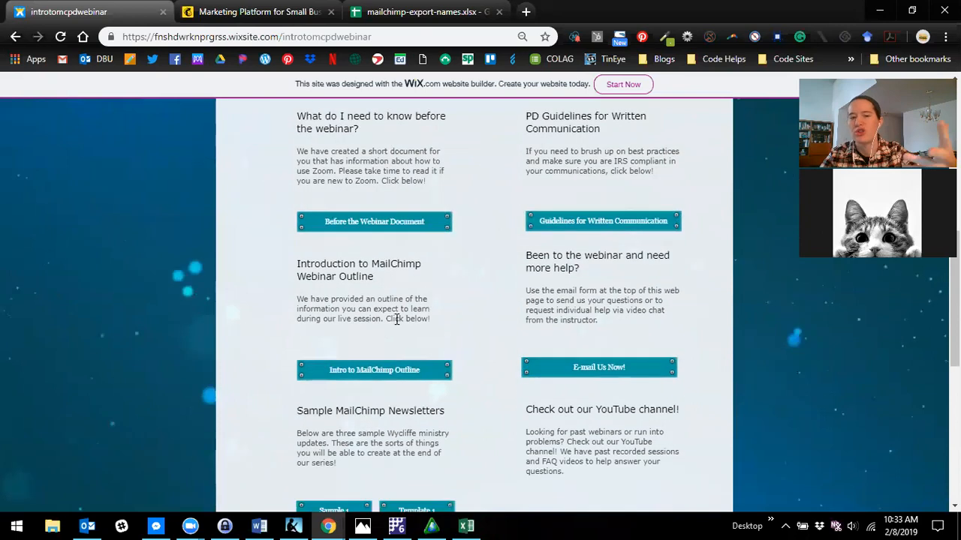
pyautogui.scroll(-1, 376, 263)
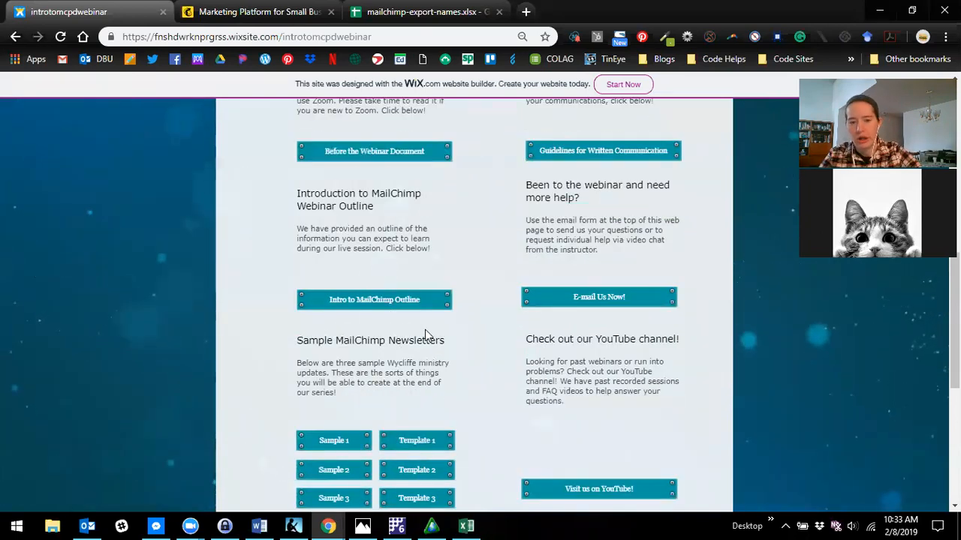
# - Open the Sample 1 newsletter from the webinar page and look through its layout down to the footer
pyautogui.scroll(-1, 422, 334)
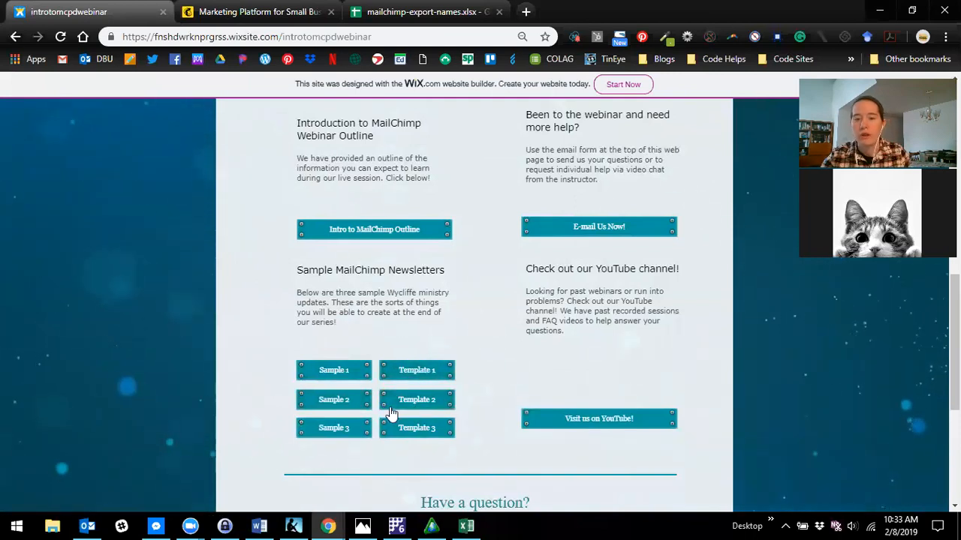
pyautogui.click(339, 369)
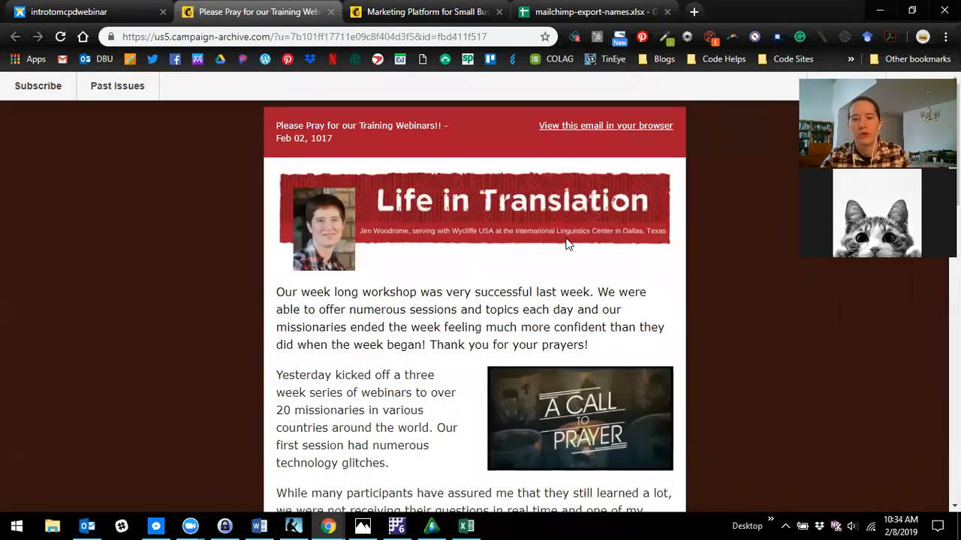
pyautogui.scroll(-4, 556, 274)
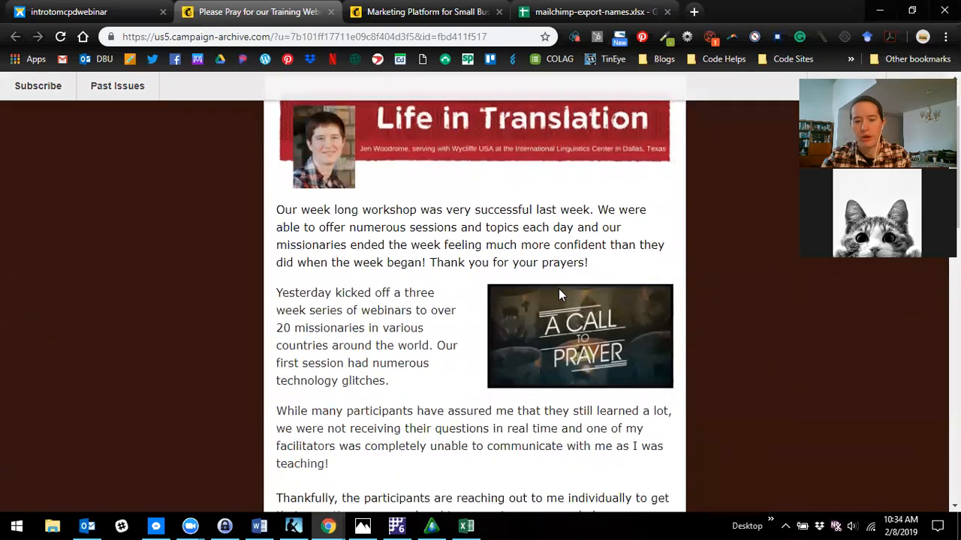
pyautogui.scroll(-4, 553, 336)
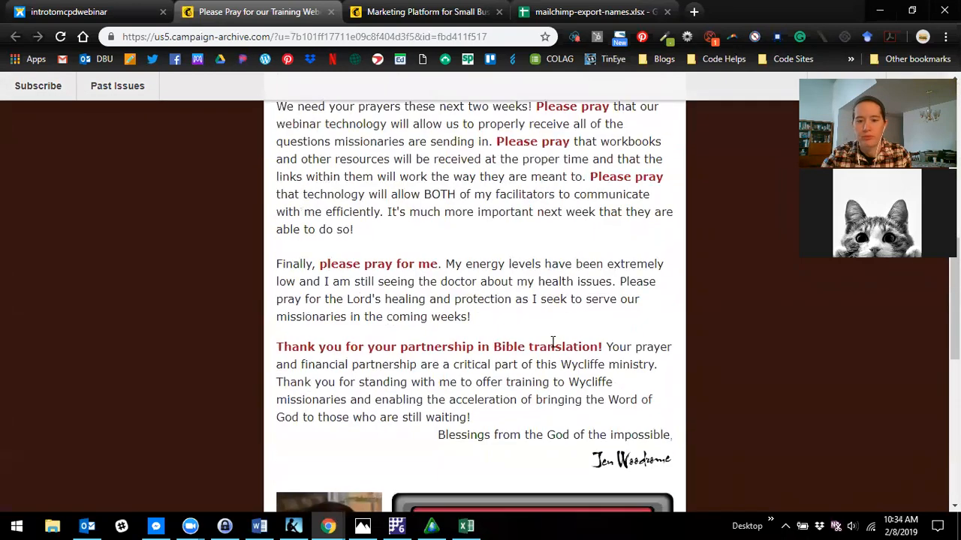
pyautogui.scroll(-3, 553, 342)
pyautogui.scroll(-3, 538, 351)
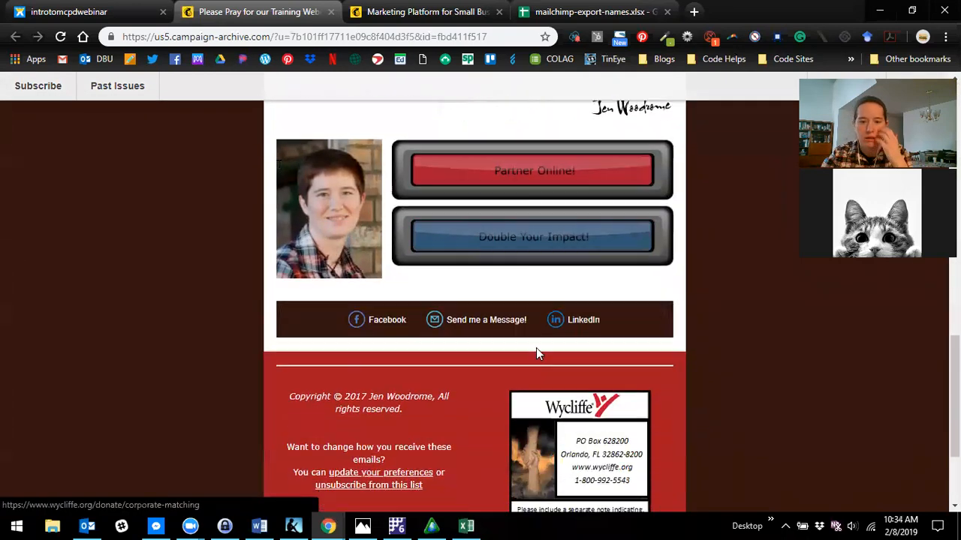
pyautogui.scroll(13, 544, 354)
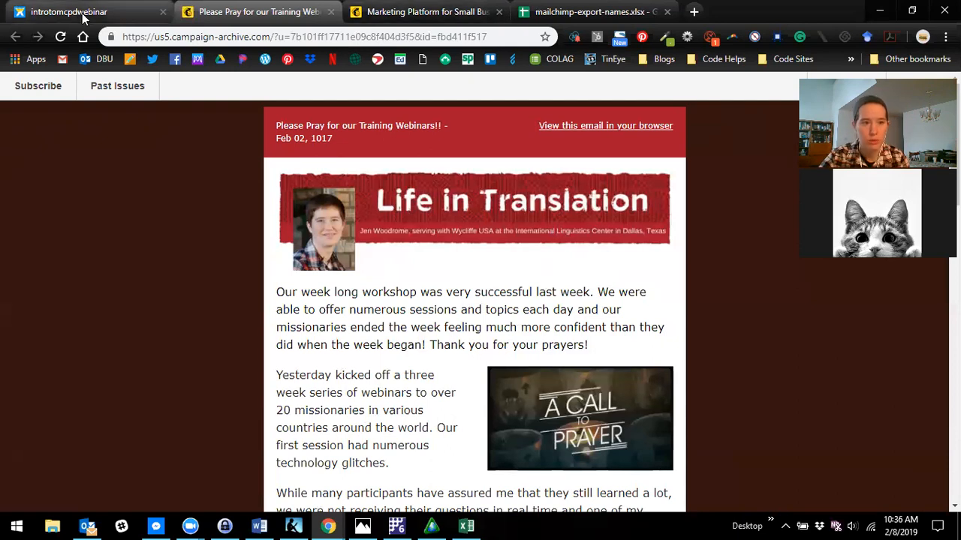
# - Go to the already open Mailchimp home page and start signing up for a free account
pyautogui.click(426, 12)
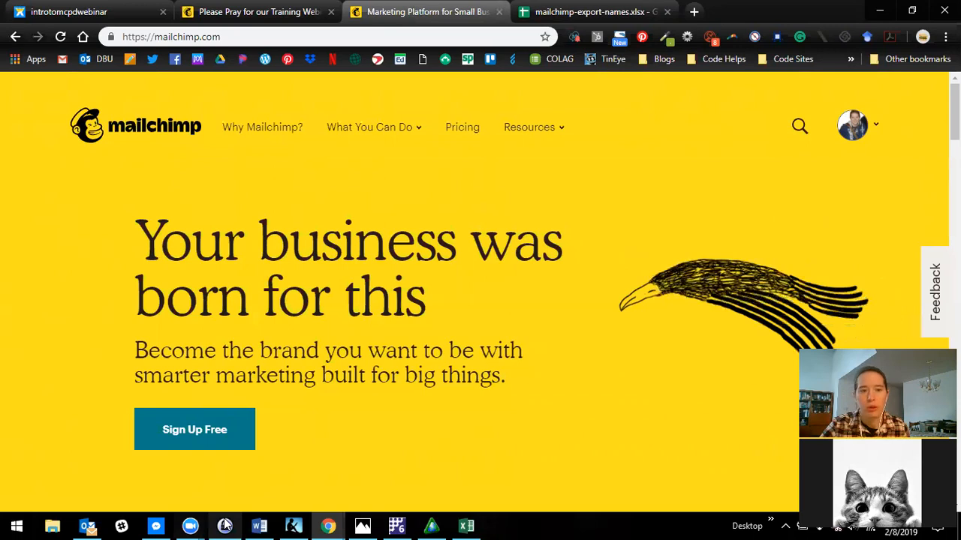
pyautogui.scroll(-1, 93, 328)
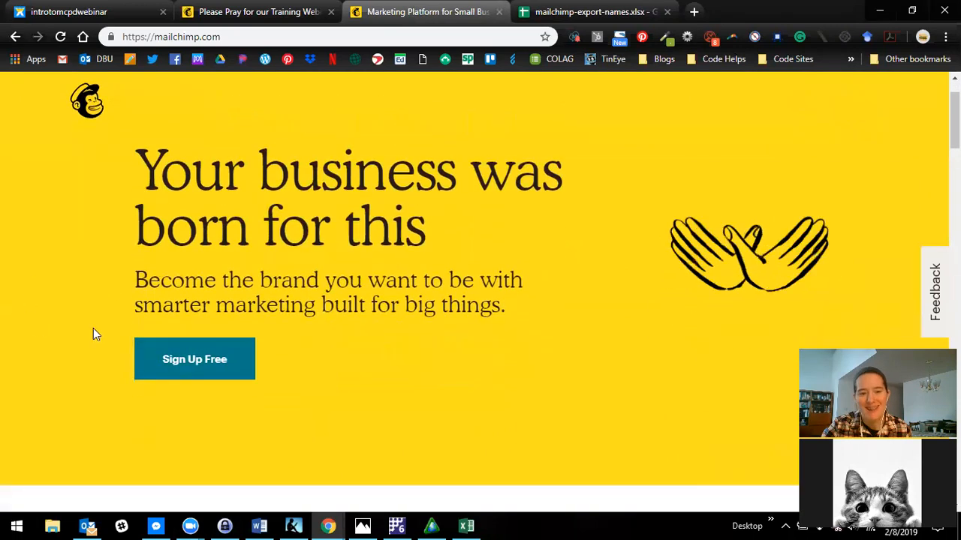
pyautogui.click(205, 373)
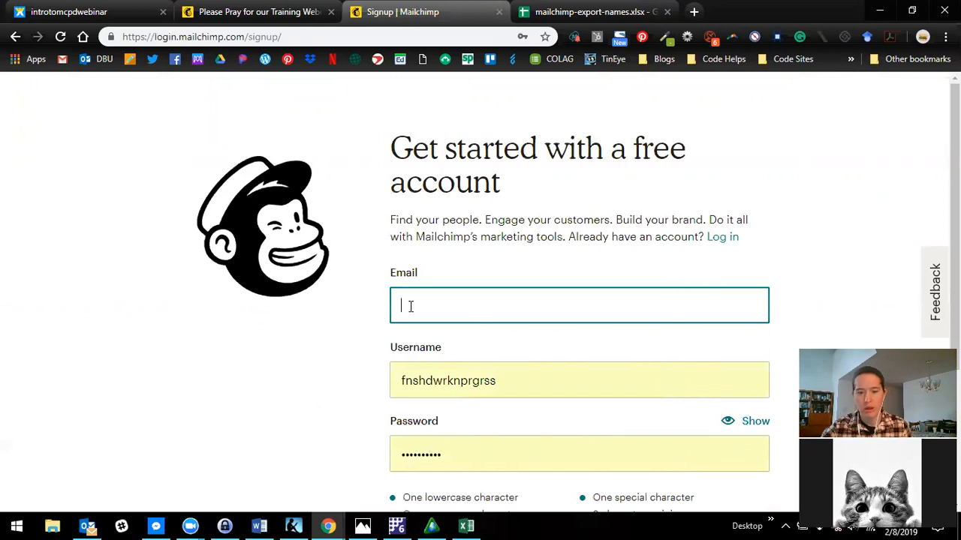
pyautogui.click(225, 525)
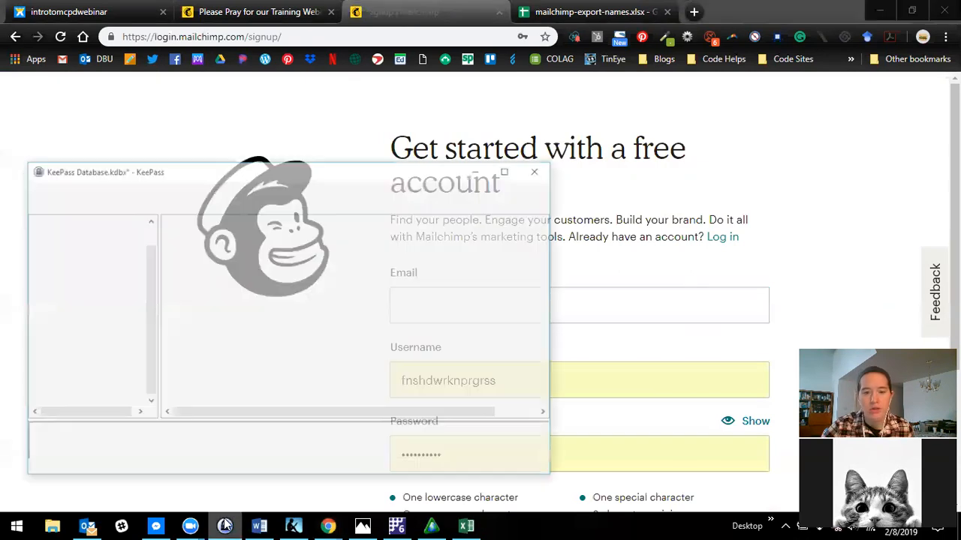
pyautogui.rightClick(264, 264)
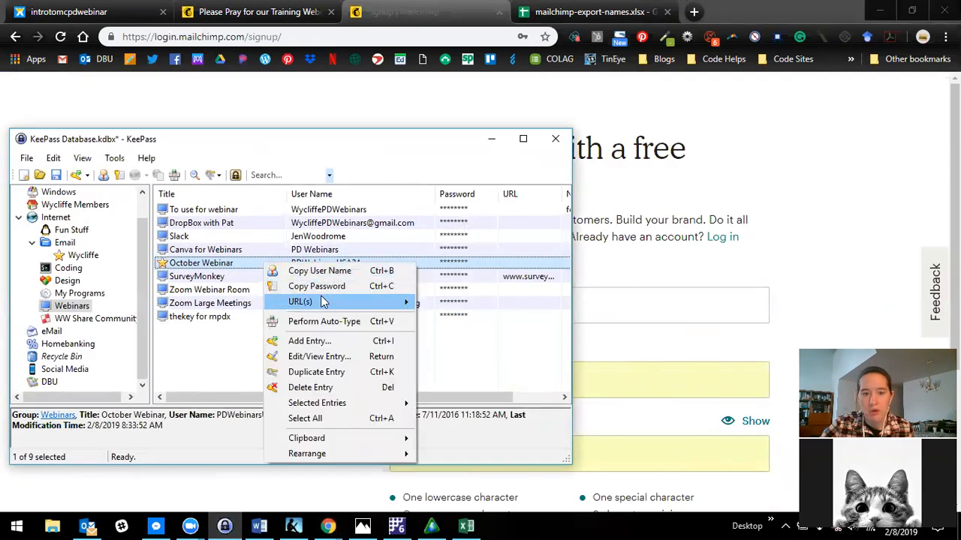
pyautogui.click(318, 272)
pyautogui.click(617, 311)
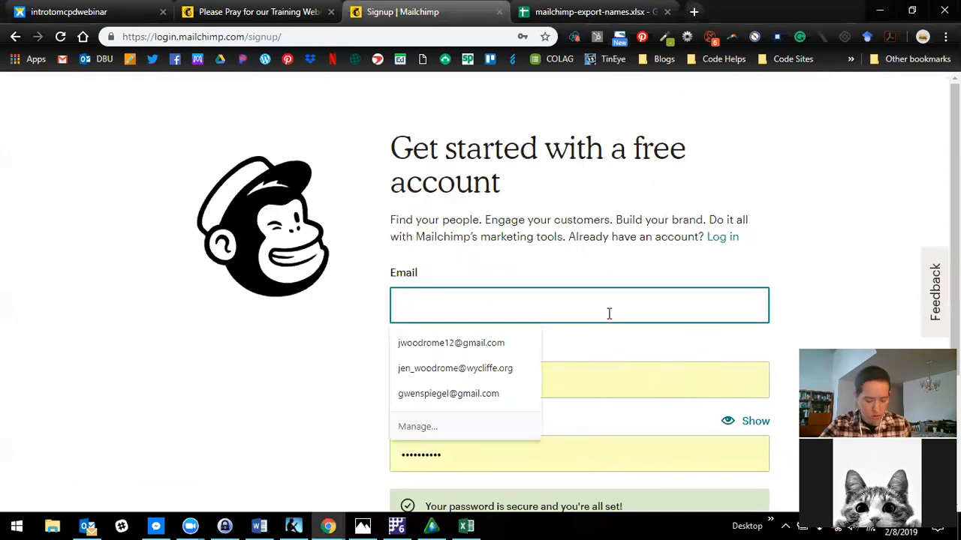
pyautogui.hotkey('ctrl', 'v')
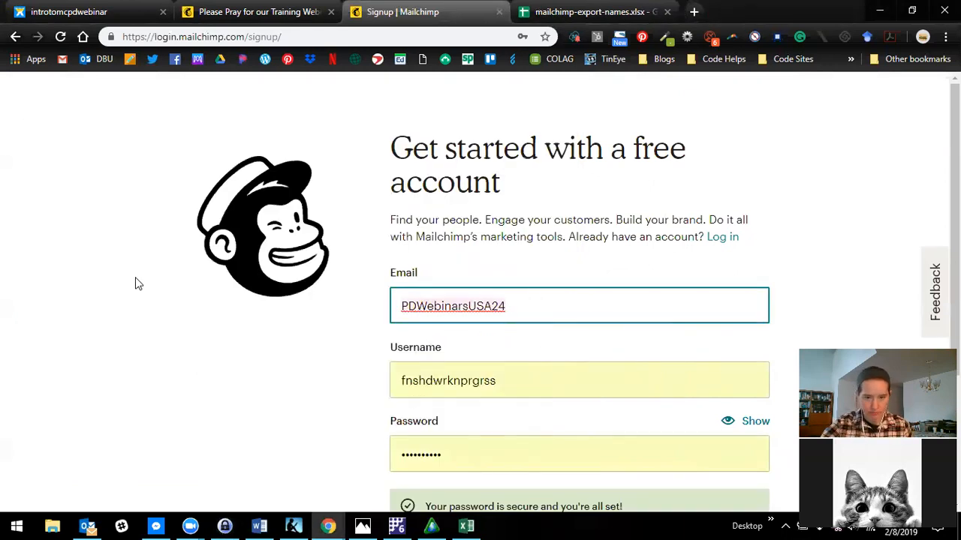
# - Replace the text in the sign-up form's Email field with the webinar account's e-mail address
pyautogui.moveTo(527, 311); pyautogui.dragTo(380, 295)
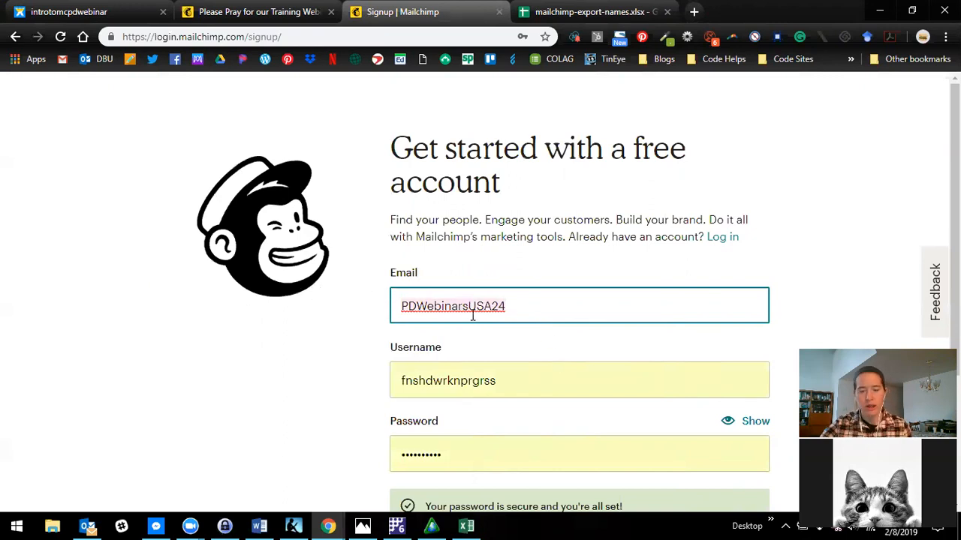
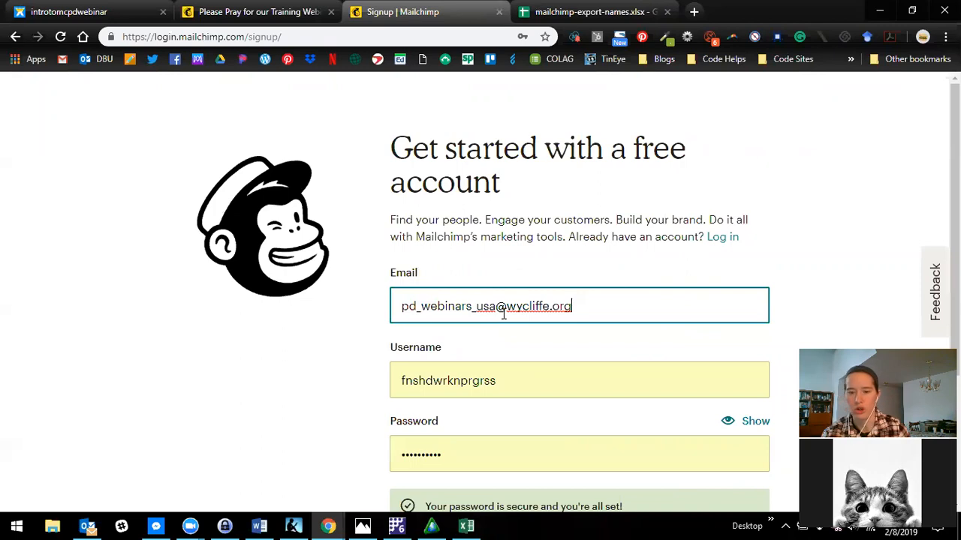
# - Clear the prefilled username and paste the user name copied from the October Webinar entry in KeePass
pyautogui.scroll(-1, 508, 311)
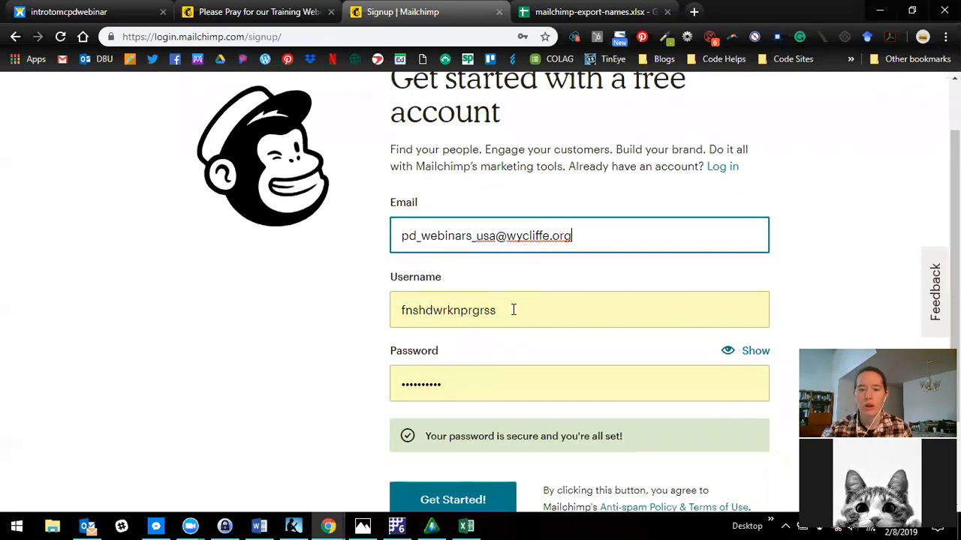
pyautogui.click(402, 313)
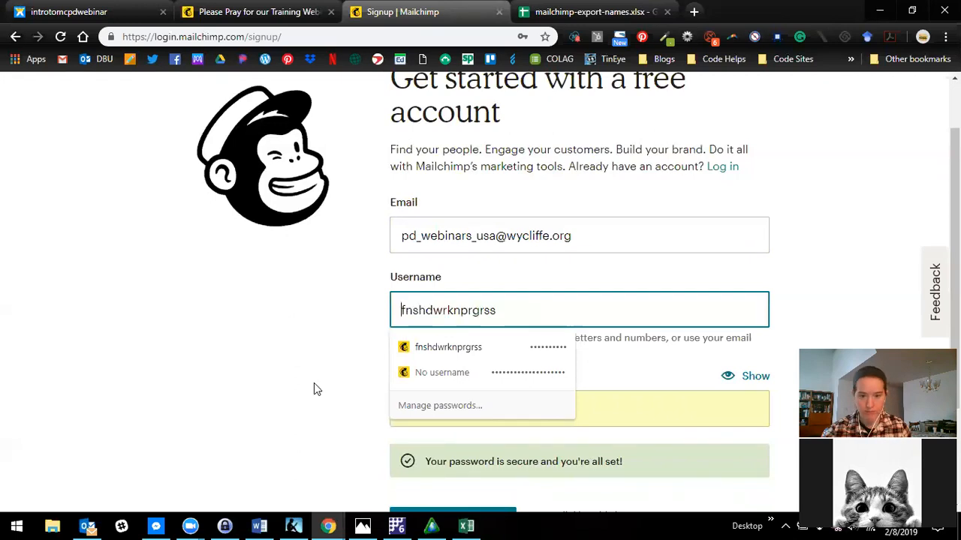
pyautogui.rightClick(428, 312)
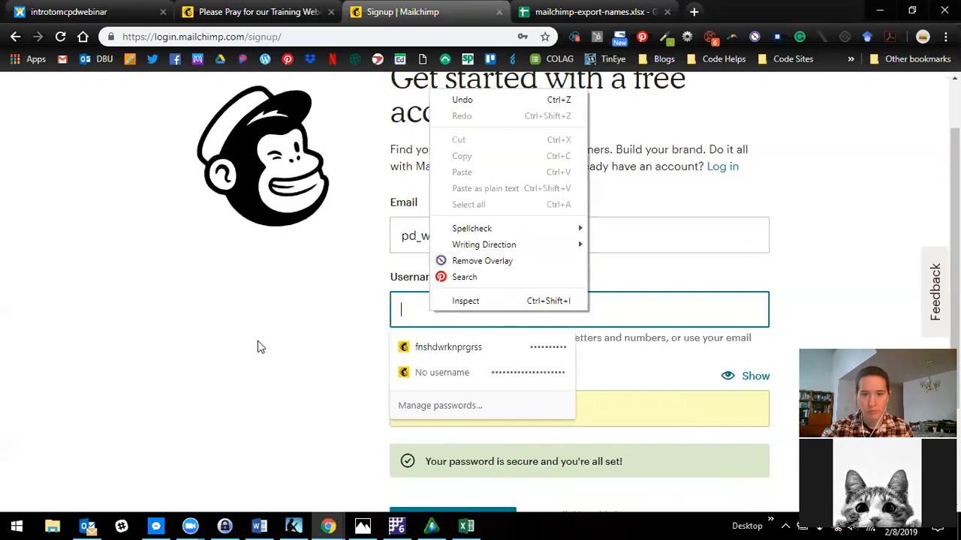
pyautogui.click(258, 493)
pyautogui.click(224, 526)
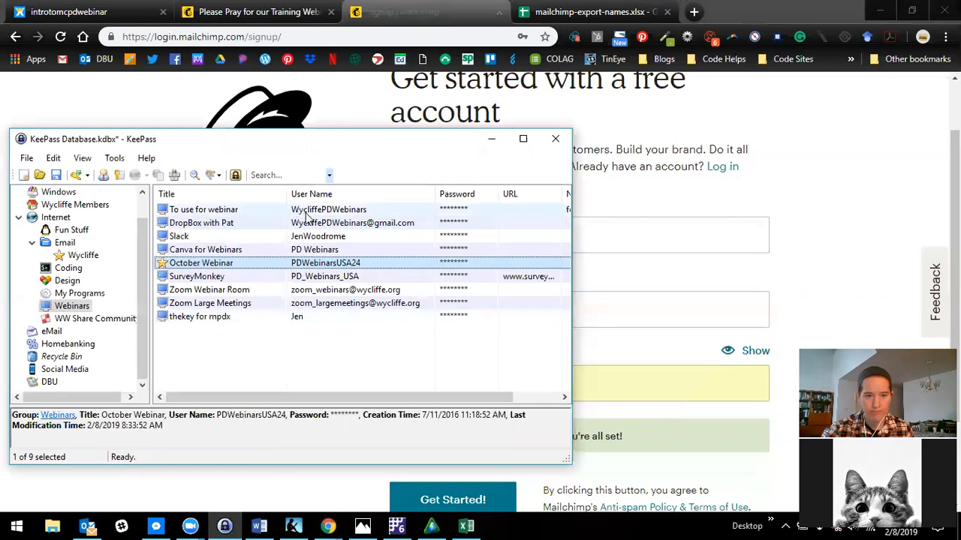
pyautogui.rightClick(314, 268)
pyautogui.click(371, 275)
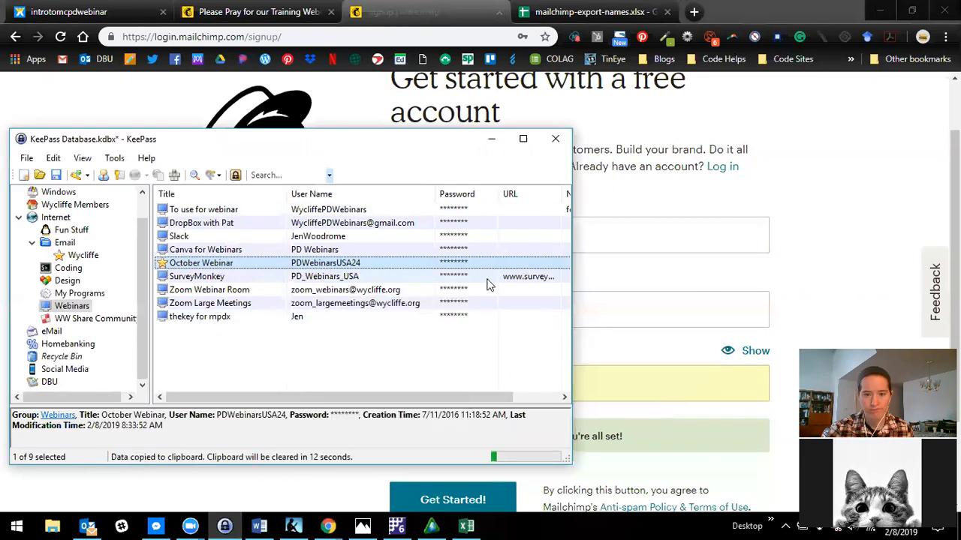
pyautogui.click(713, 274)
pyautogui.click(538, 317)
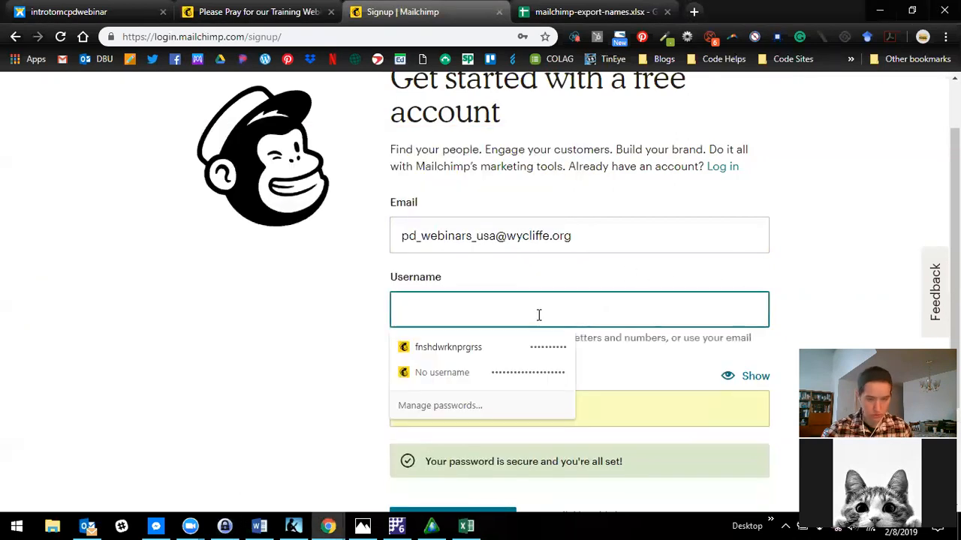
pyautogui.hotkey('ctrl', 'v')
# - Replace the prefilled password with the October Webinar entry's password copied from KeePass, and submit the sign-up form
pyautogui.scroll(-2, 345, 355)
pyautogui.scroll(1, 356, 375)
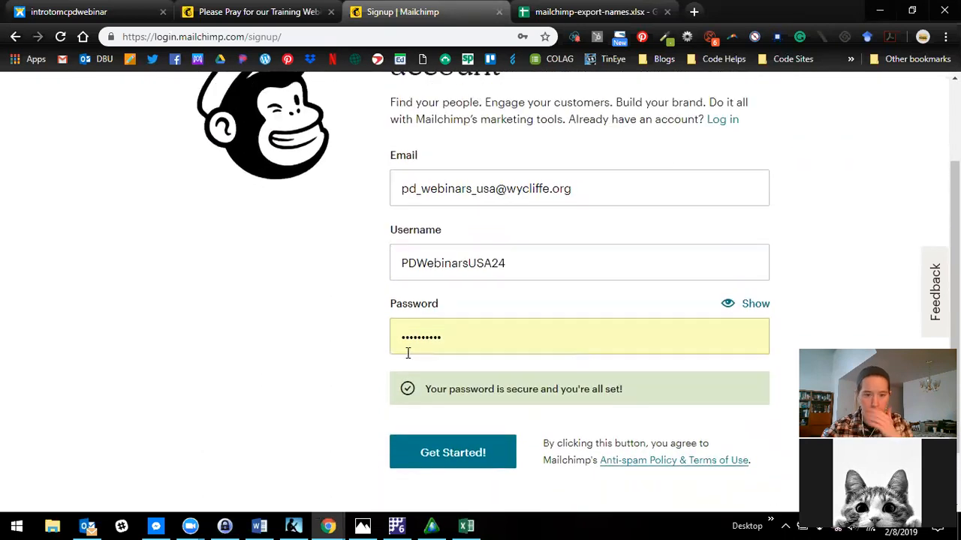
pyautogui.click(466, 337)
pyautogui.press('BackSpace')
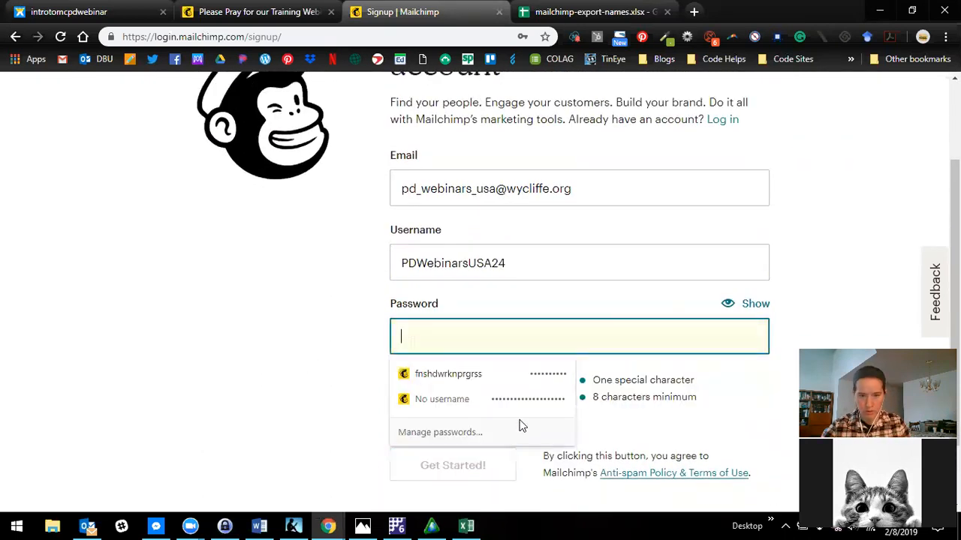
pyautogui.click(769, 400)
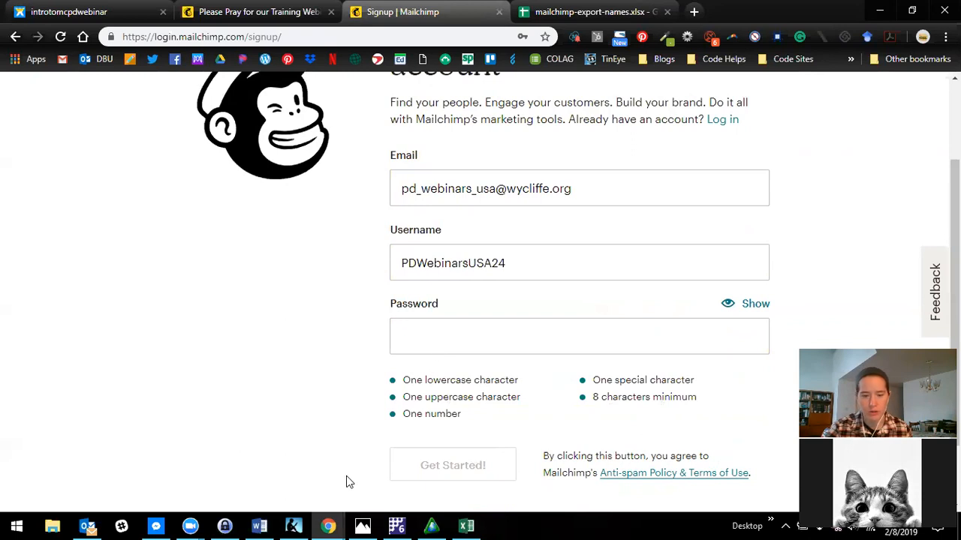
pyautogui.click(226, 526)
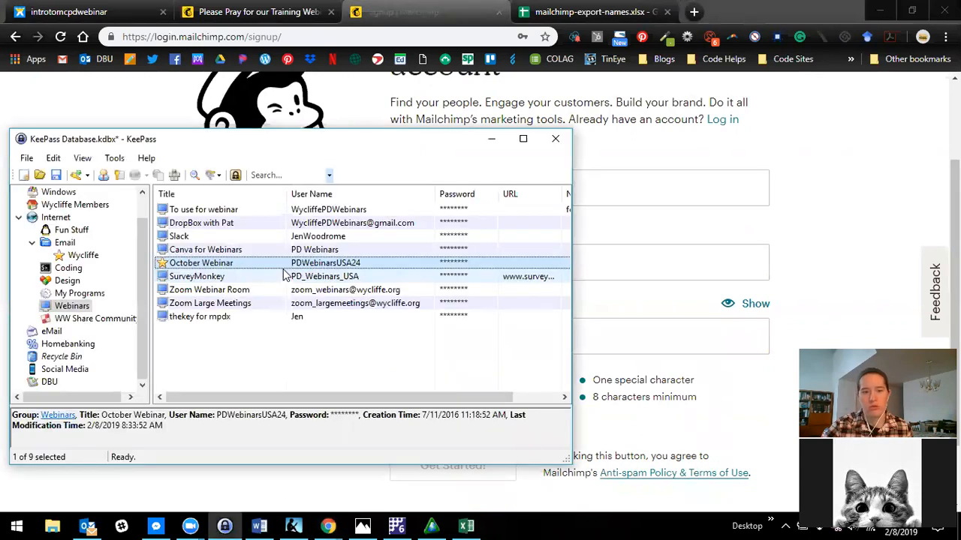
pyautogui.click(660, 335)
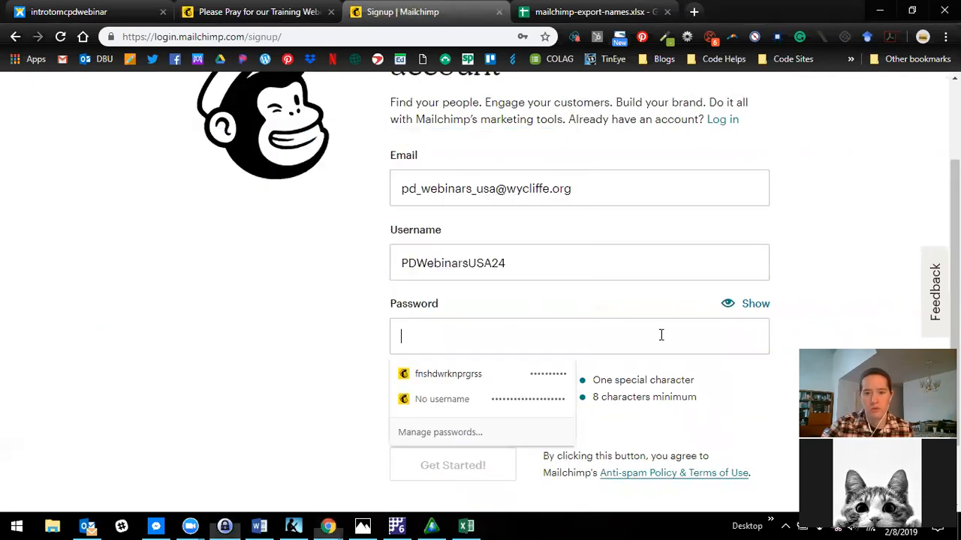
pyautogui.hotkey('ctrl', 'v')
pyautogui.click(300, 340)
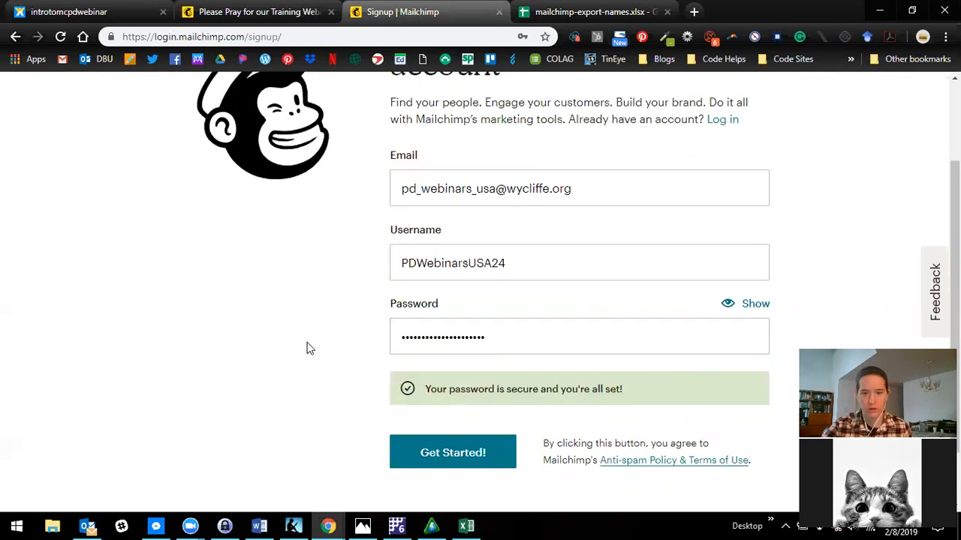
pyautogui.scroll(-1, 306, 347)
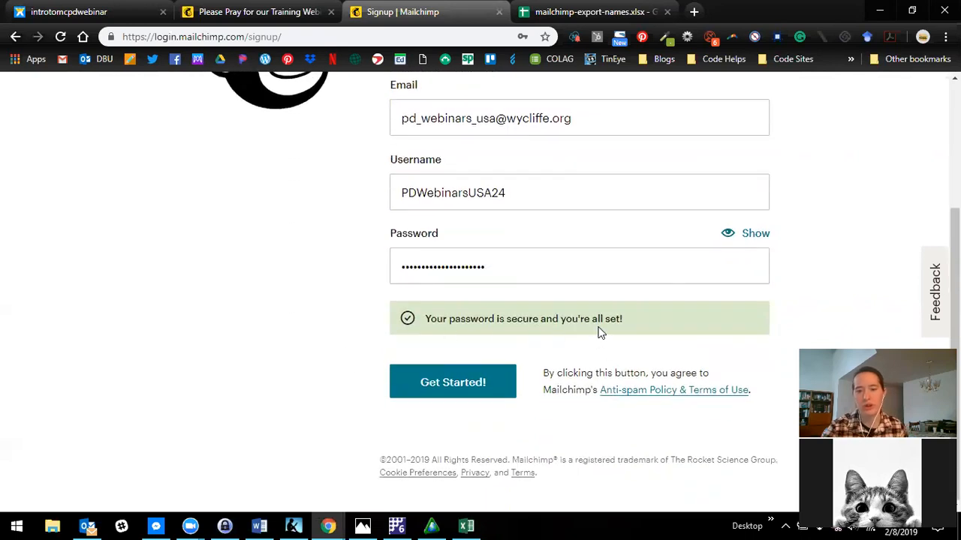
pyautogui.click(479, 384)
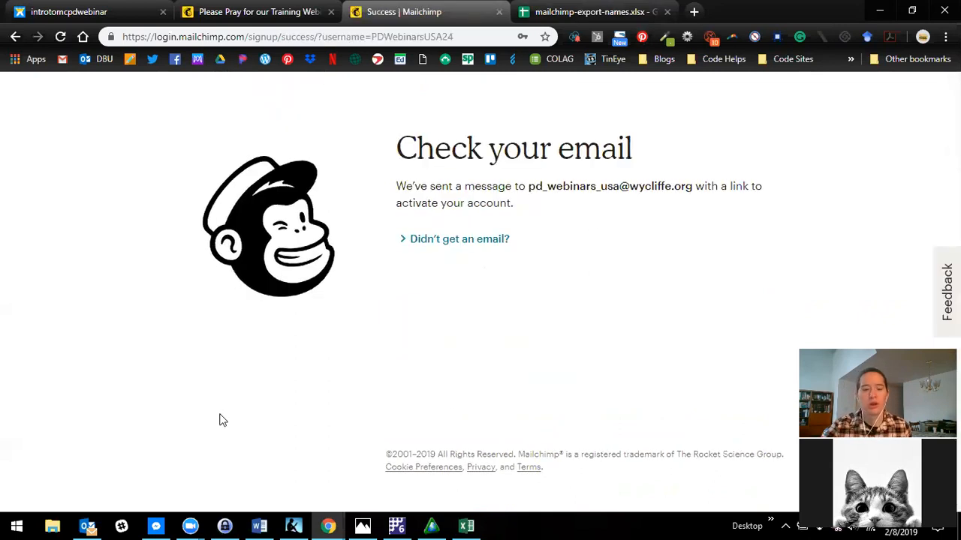
# - Switch to Outlook, open the webinar account's inbox, and fetch new mail for the Mailchimp activation message
pyautogui.click(87, 525)
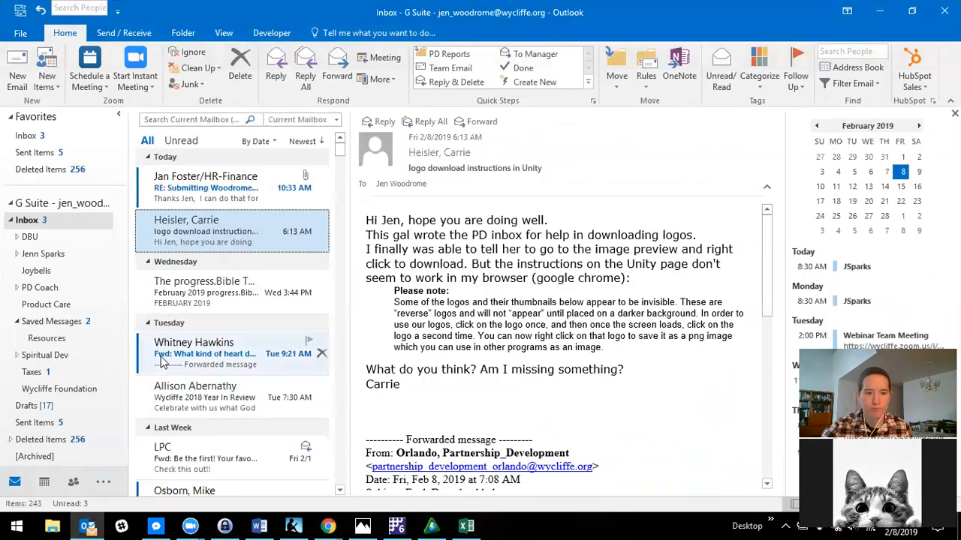
pyautogui.scroll(-15, 160, 361)
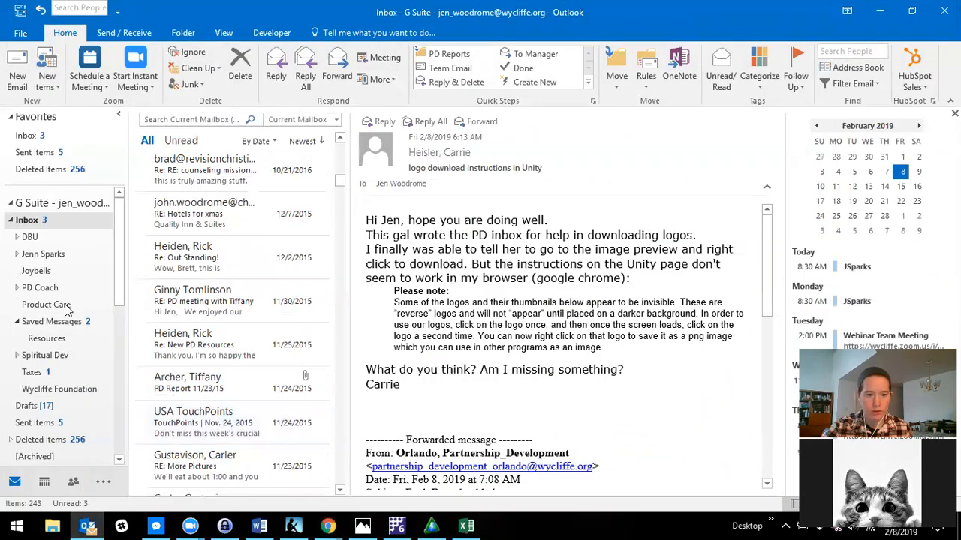
pyautogui.scroll(-10, 66, 309)
pyautogui.click(50, 276)
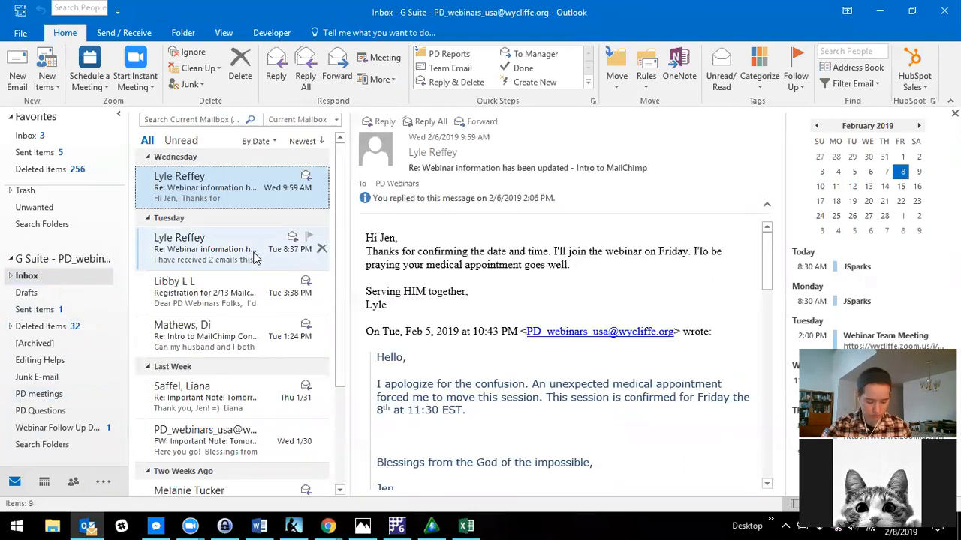
pyautogui.press('F9')
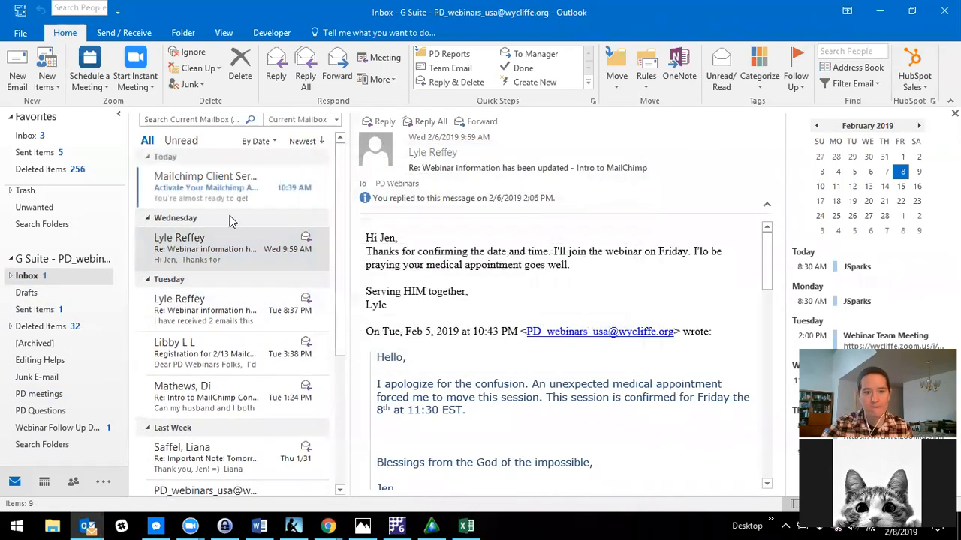
# - Activate the account from the Mailchimp Client Services e-mail, close the old Success page, and confirm being human
pyautogui.click(234, 195)
pyautogui.scroll(-2, 617, 401)
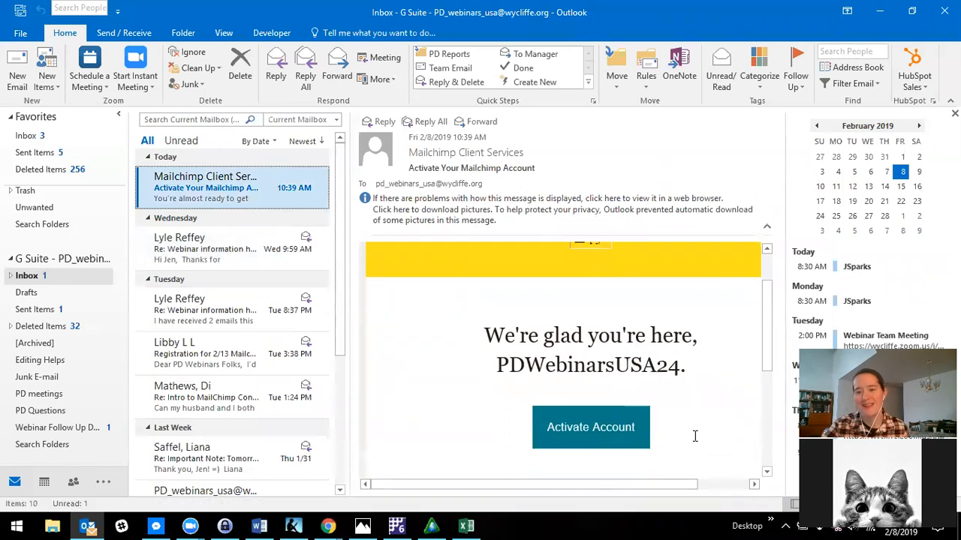
pyautogui.click(615, 434)
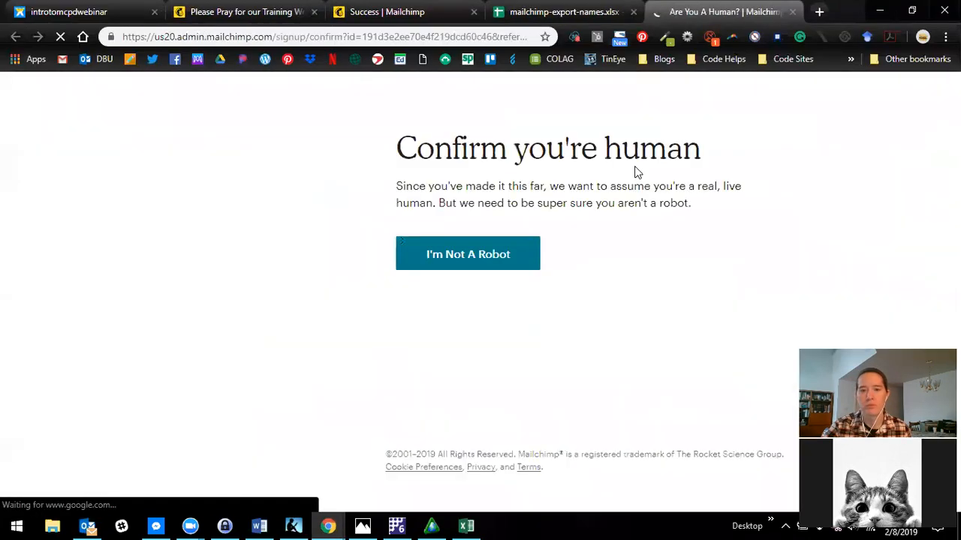
pyautogui.click(474, 12)
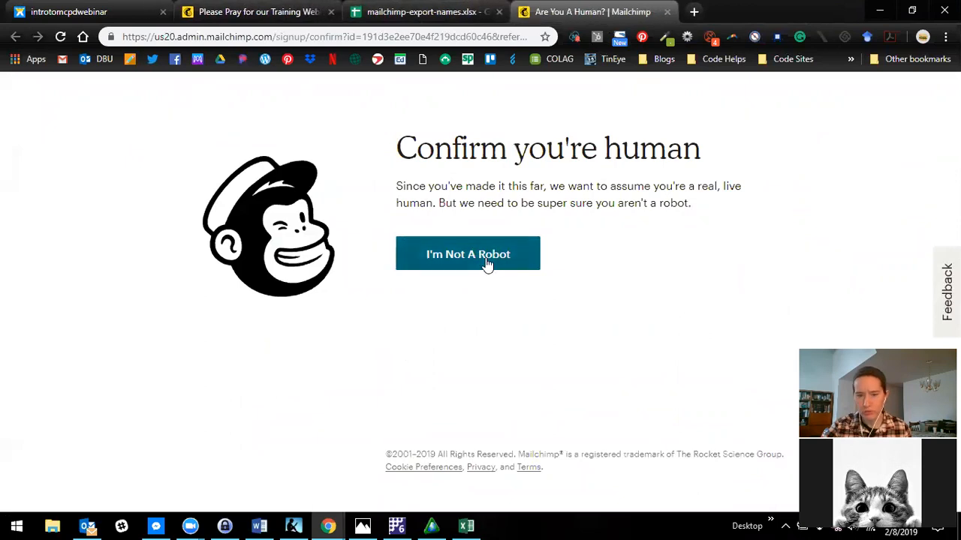
pyautogui.click(456, 265)
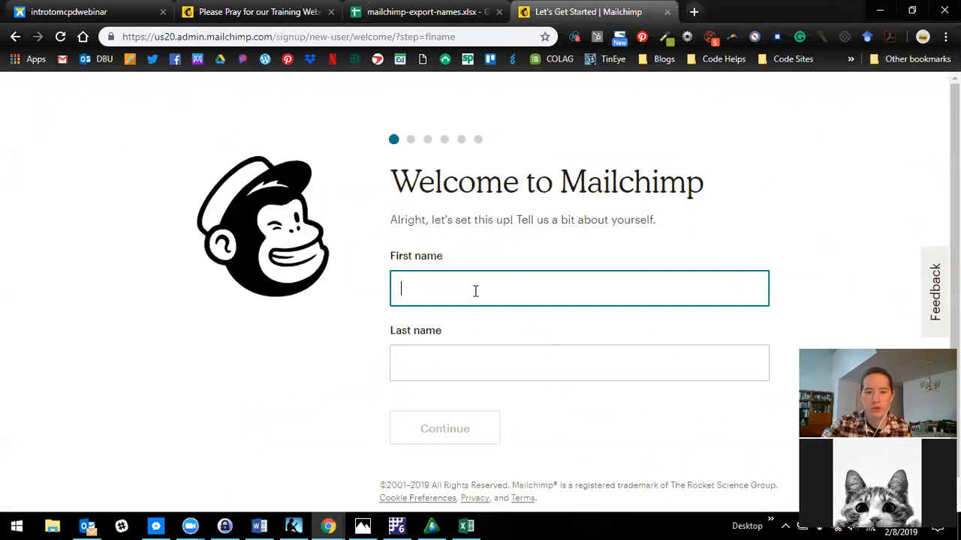
# - Enter the account owner's first and last name on the welcome page and continue
pyautogui.press('Tab')
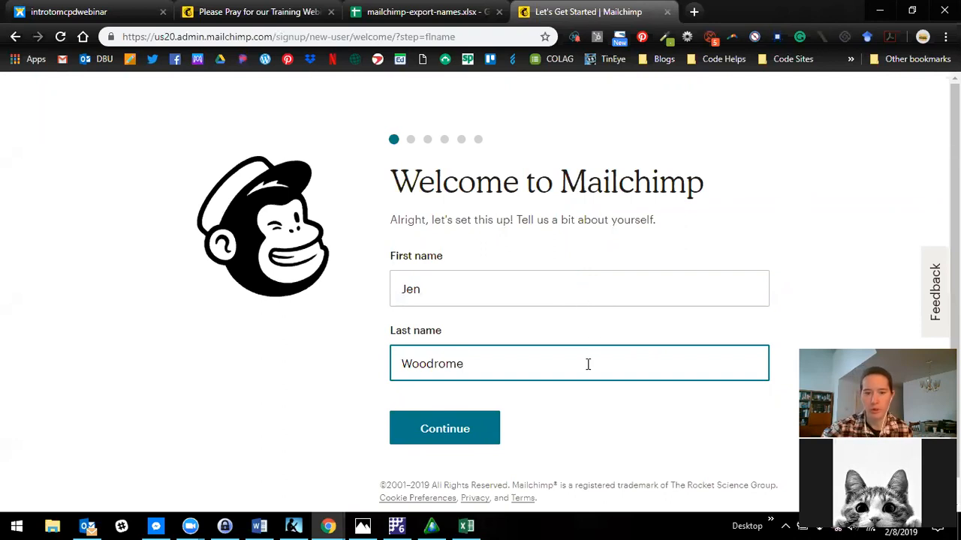
pyautogui.scroll(-1, 504, 372)
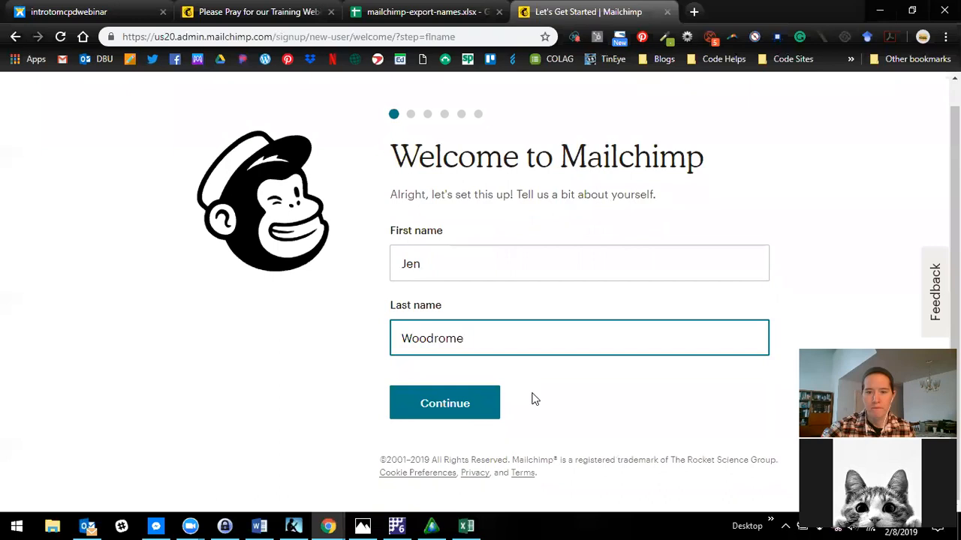
pyautogui.click(468, 406)
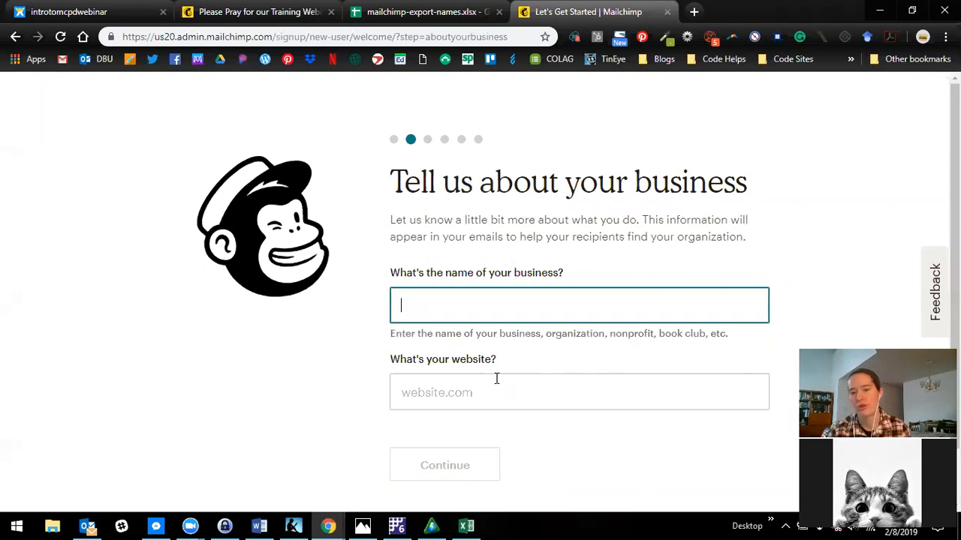
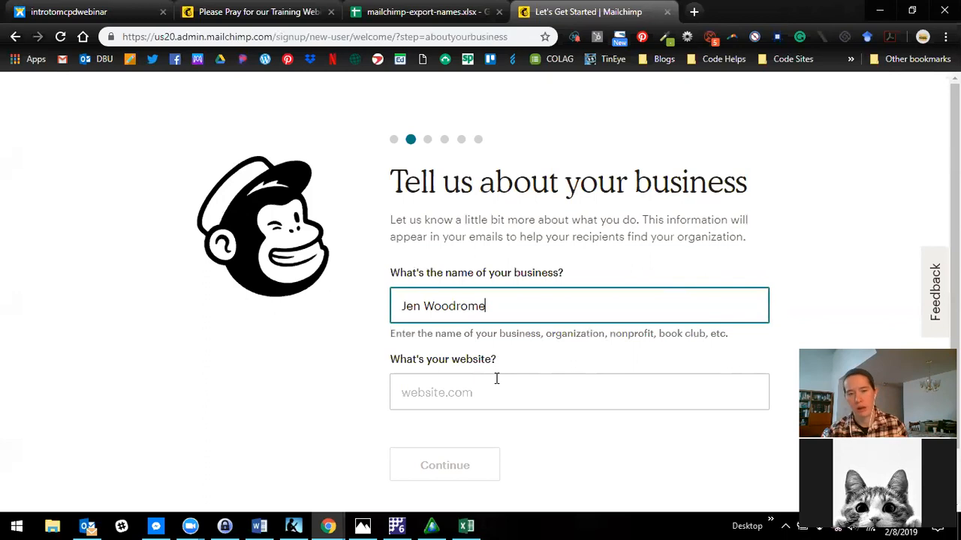
pyautogui.click(497, 380)
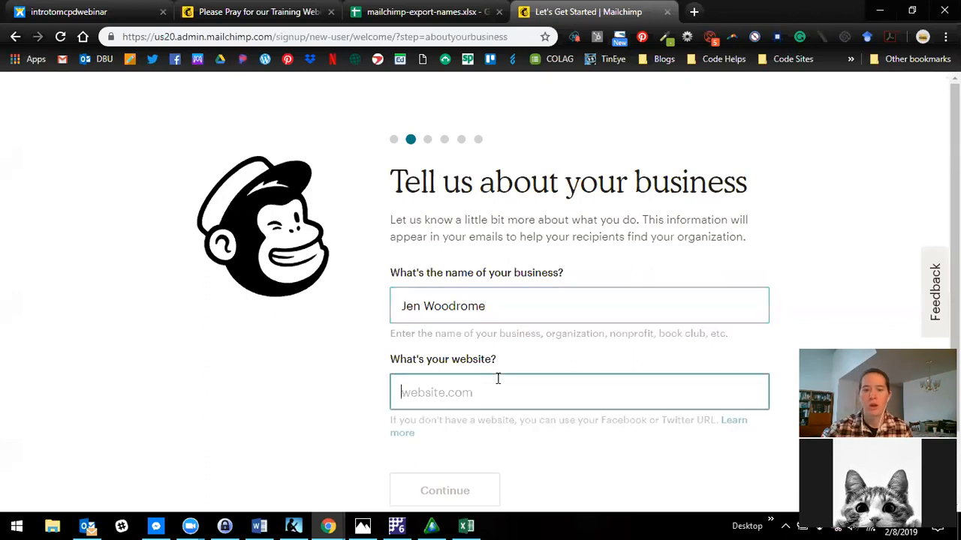
pyautogui.write('www.wycliffe.org')
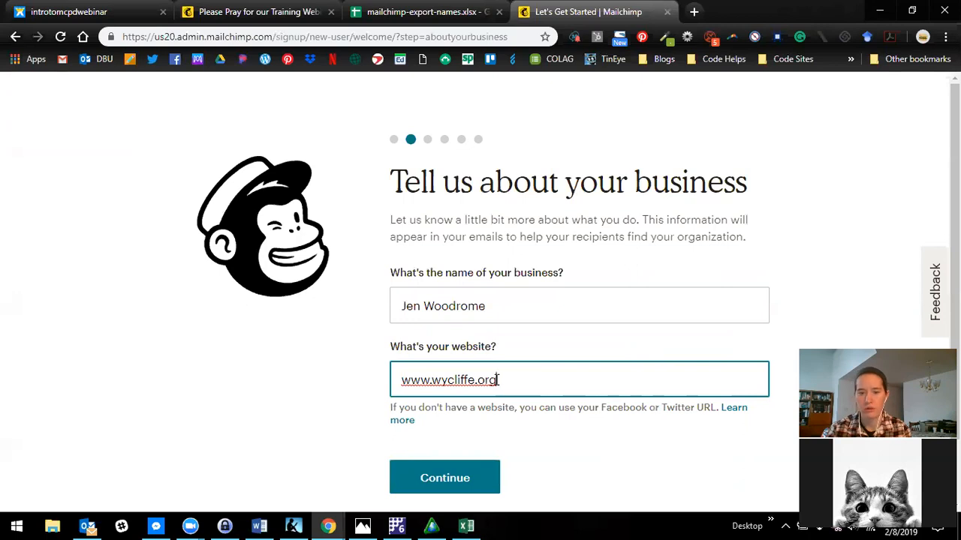
pyautogui.scroll(-1, 528, 453)
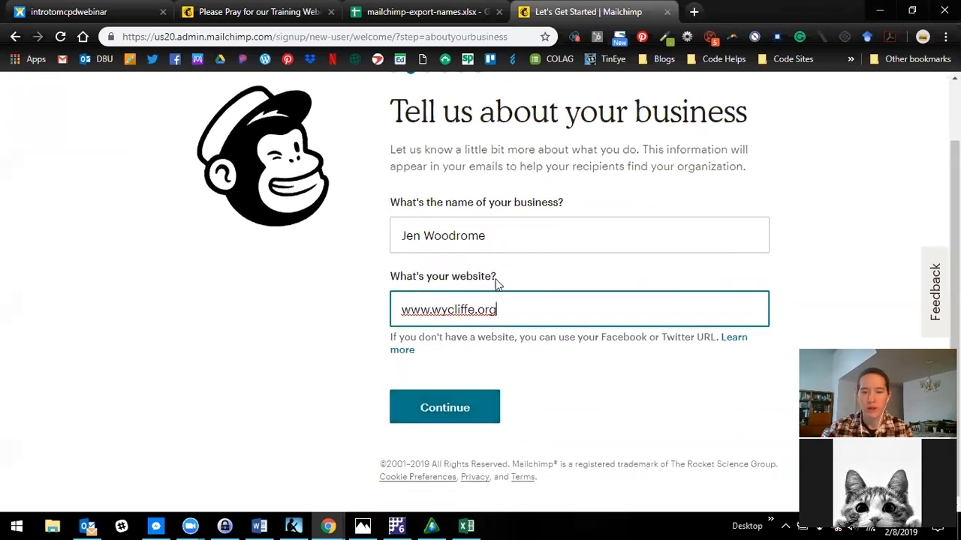
pyautogui.click(460, 414)
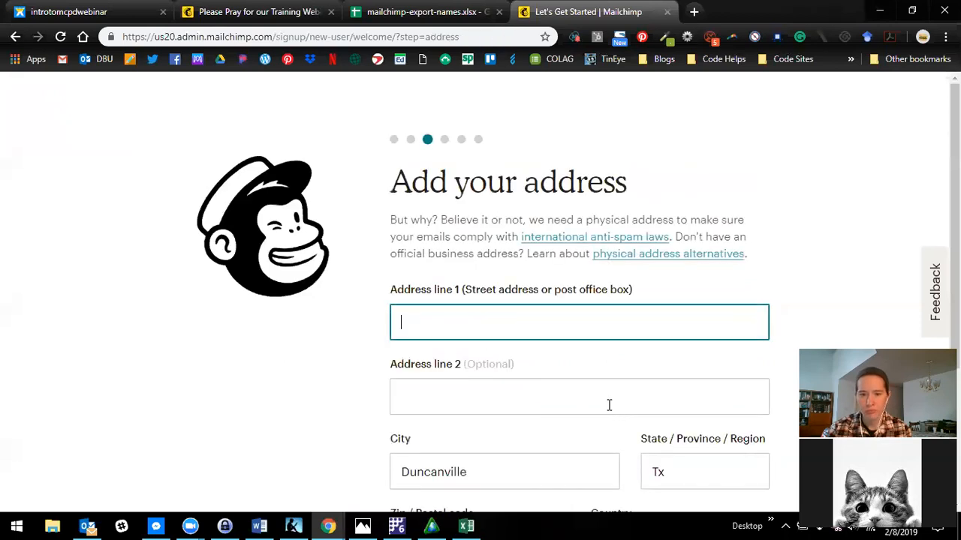
# - Fill in the street address in Address line 1, keep the prefilled city, state, postal code and country, and continue
pyautogui.scroll(-1, 610, 405)
pyautogui.write('123')
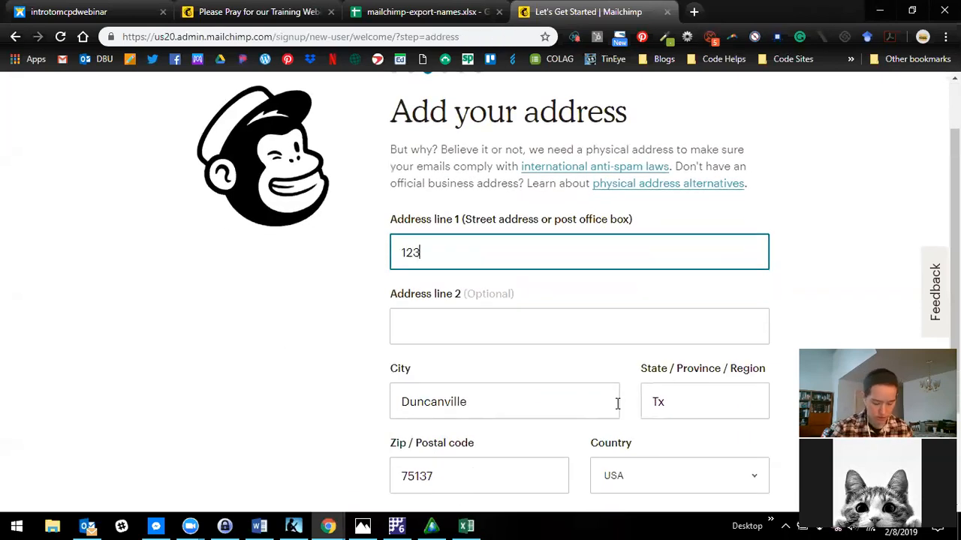
pyautogui.write(' Oak St')
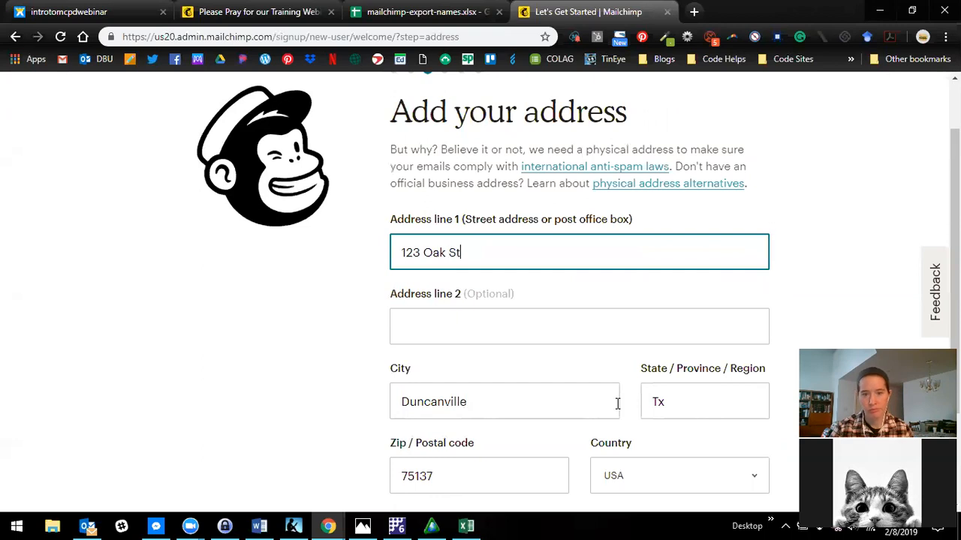
pyautogui.write('reet')
pyautogui.scroll(-1, 593, 383)
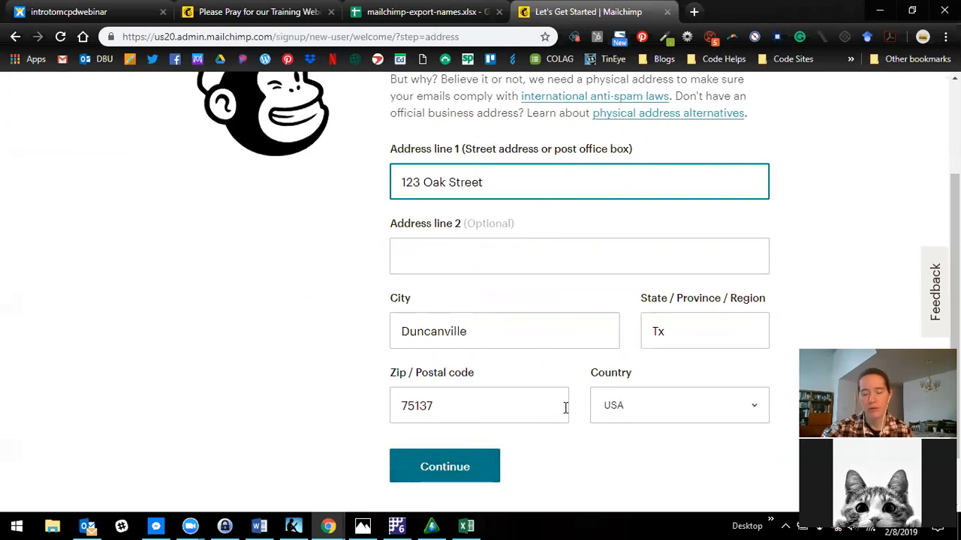
pyautogui.click(487, 466)
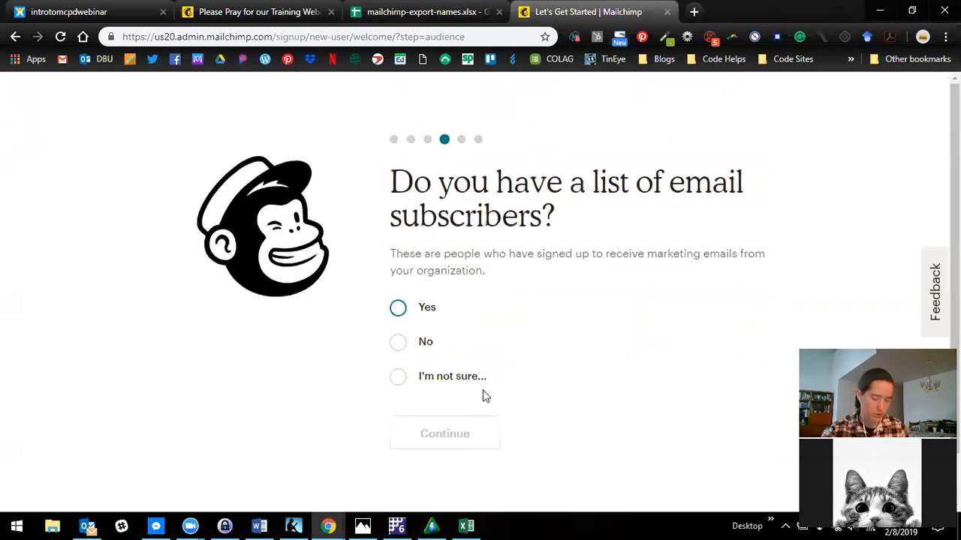
# - Answer No to having a list of email subscribers and continue without connecting Facebook or Twitter
pyautogui.click(397, 343)
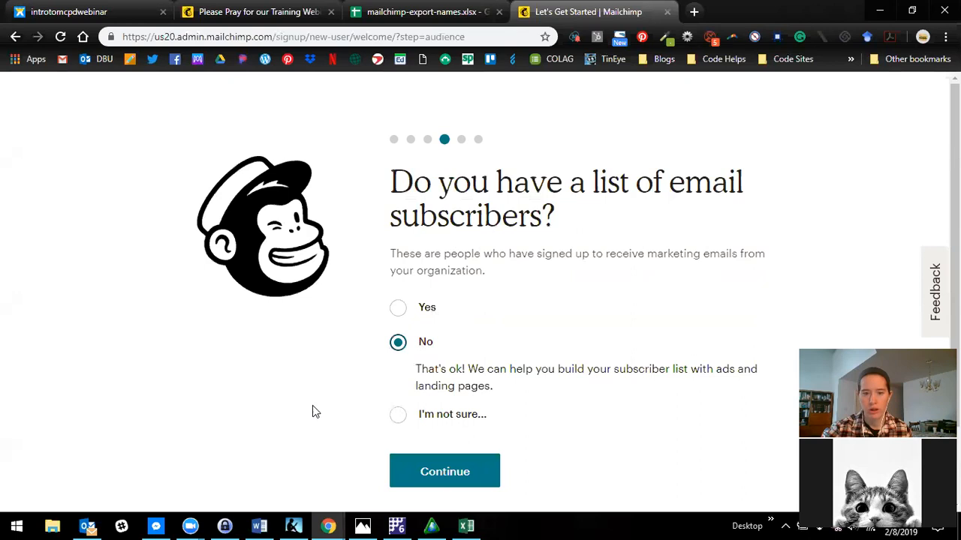
pyautogui.scroll(-1, 315, 411)
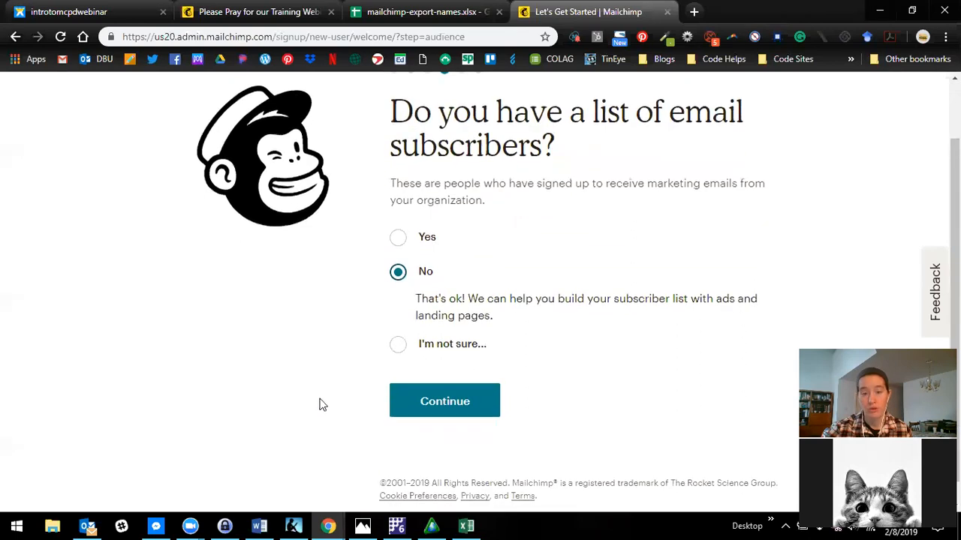
pyautogui.click(463, 406)
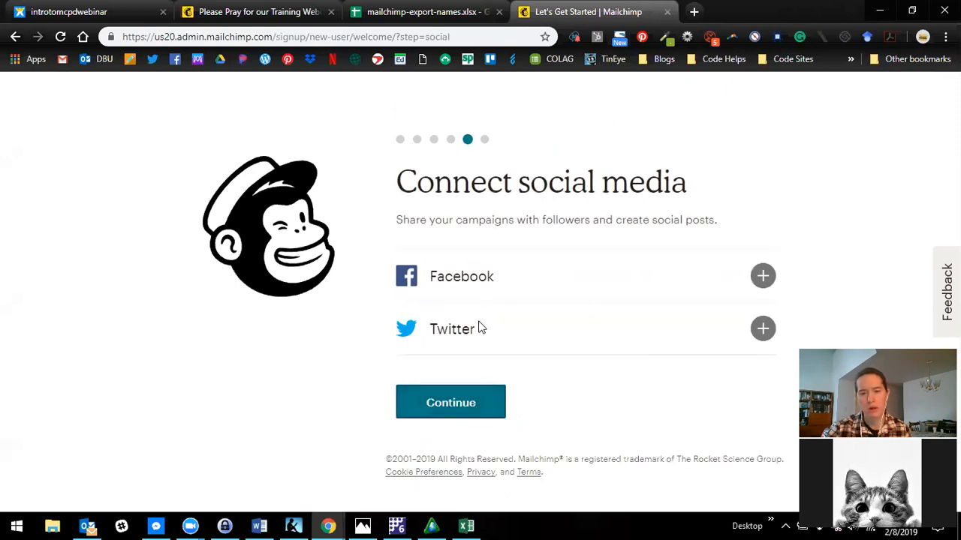
pyautogui.click(481, 404)
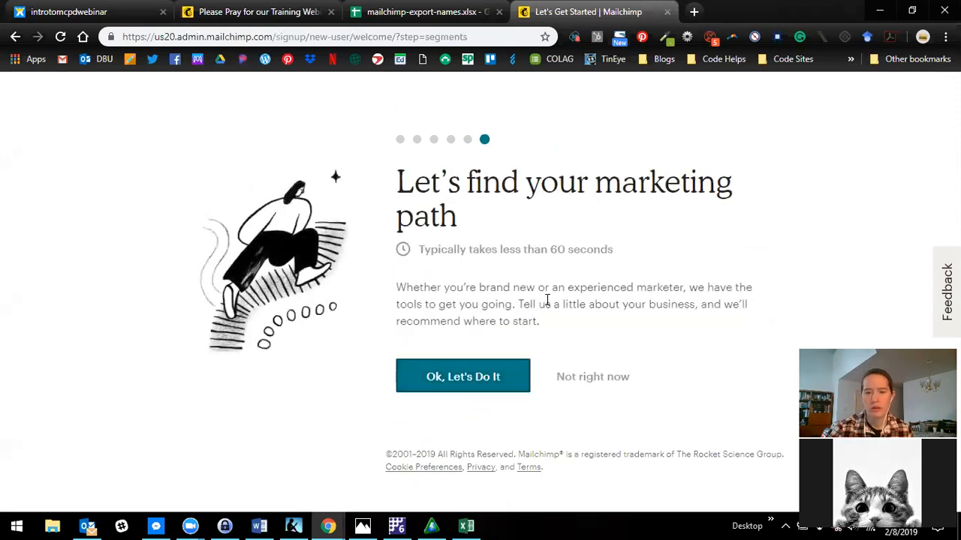
# - Decline the marketing path questions and the recommended bundle, and finish the setup without subscribing to What's in Store
pyautogui.click(598, 381)
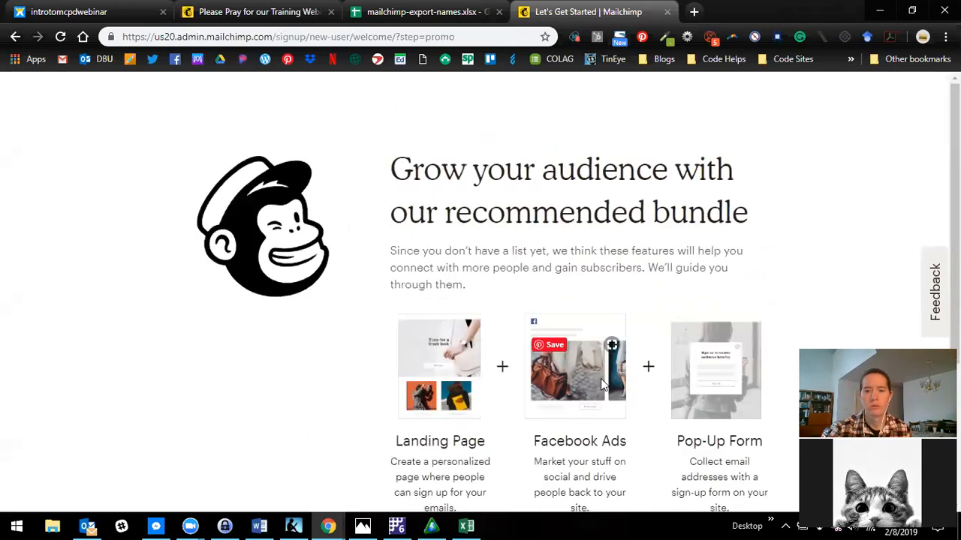
pyautogui.scroll(-1, 615, 394)
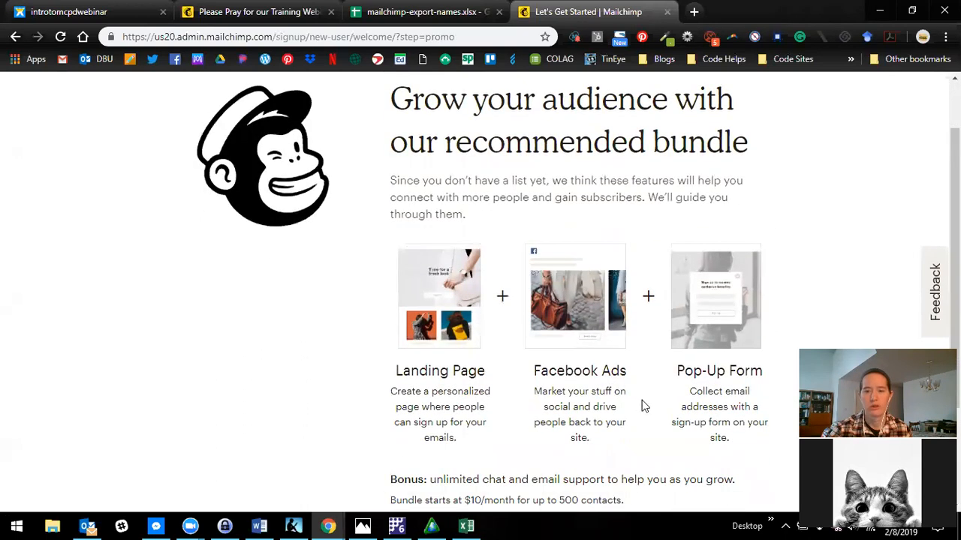
pyautogui.scroll(-2, 642, 405)
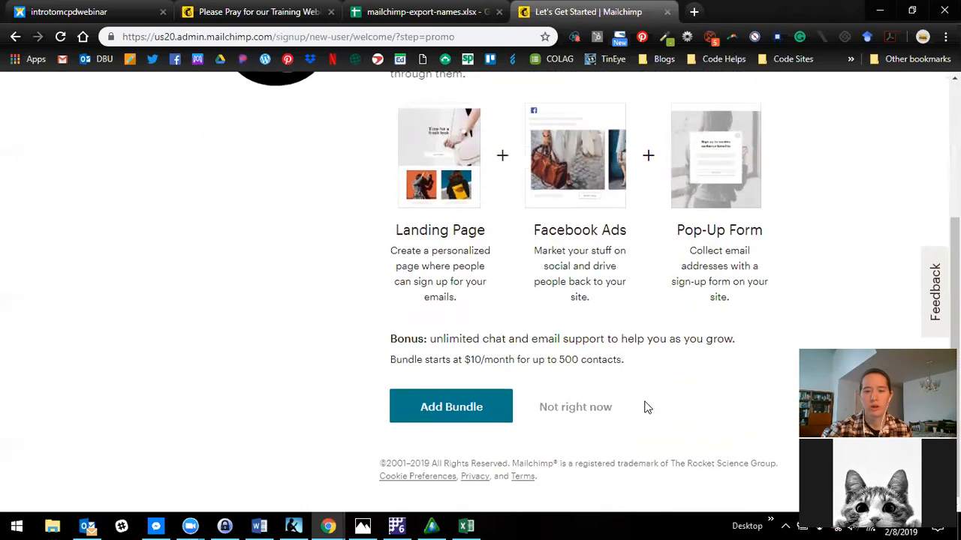
pyautogui.click(574, 406)
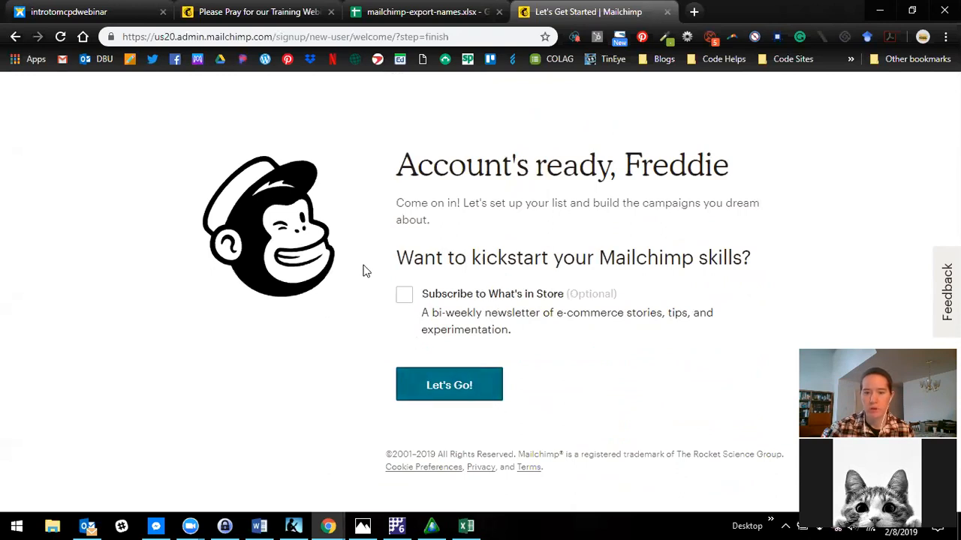
pyautogui.click(461, 393)
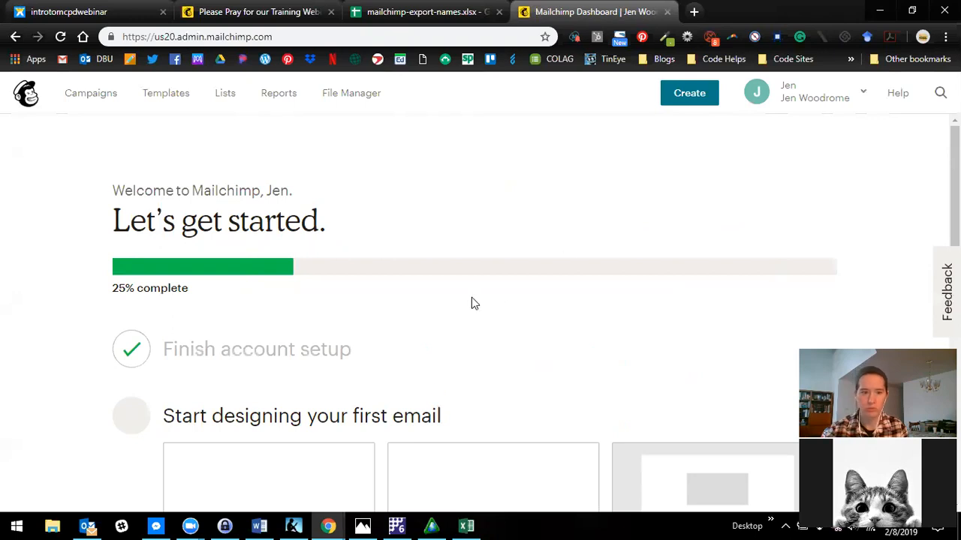
# - Look over the new dashboard's getting-started checklist and the options in the account menu
pyautogui.scroll(-1, 473, 300)
pyautogui.scroll(1, 495, 306)
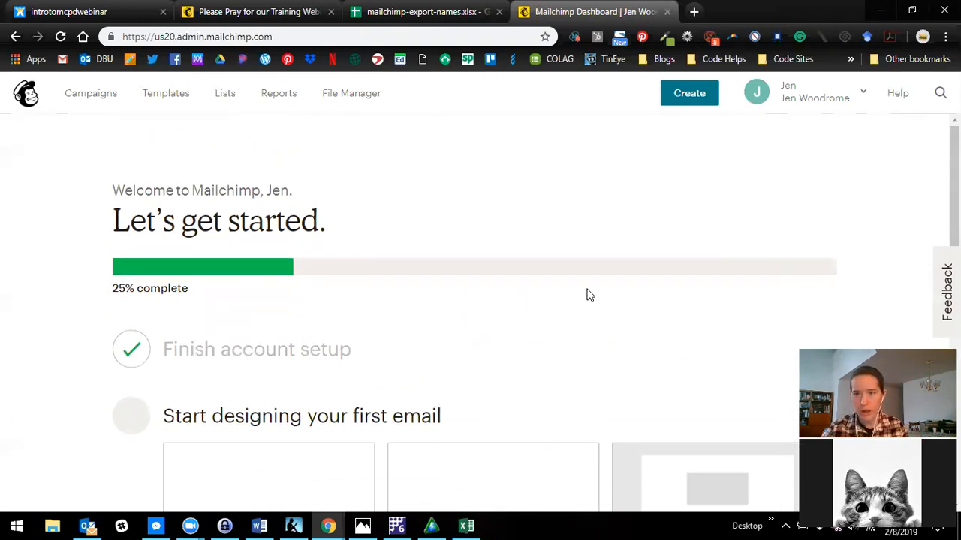
pyautogui.click(798, 101)
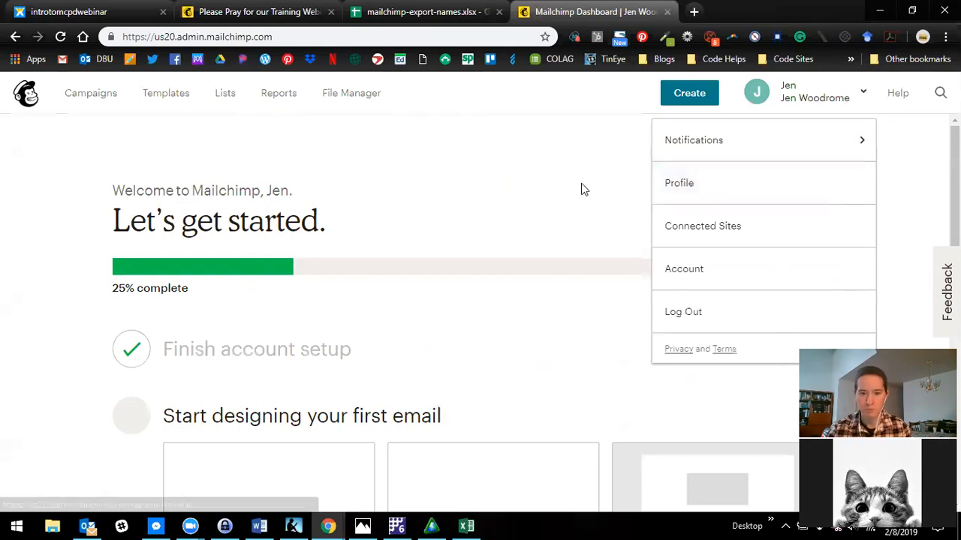
pyautogui.click(540, 210)
pyautogui.scroll(-2, 523, 235)
pyautogui.scroll(-2, 523, 235)
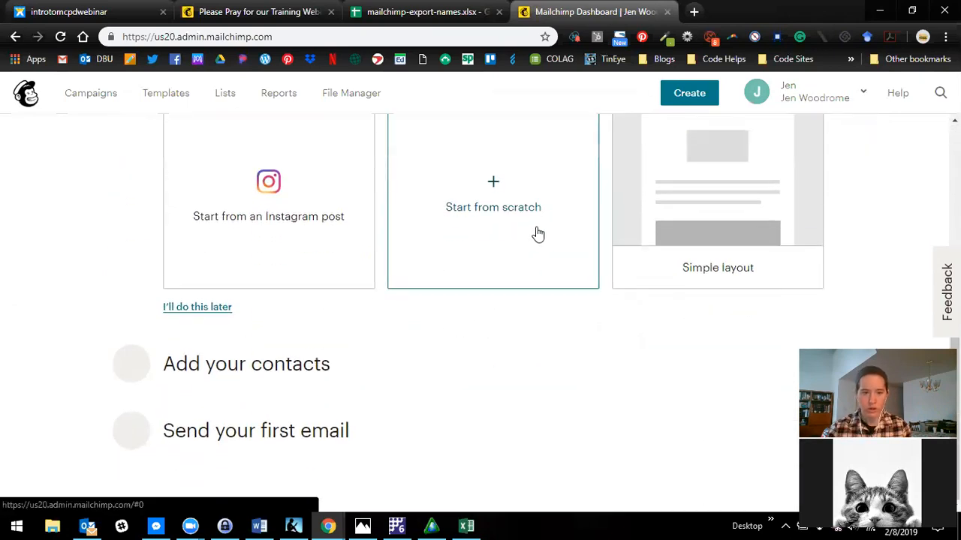
pyautogui.scroll(2, 537, 242)
pyautogui.scroll(3, 518, 241)
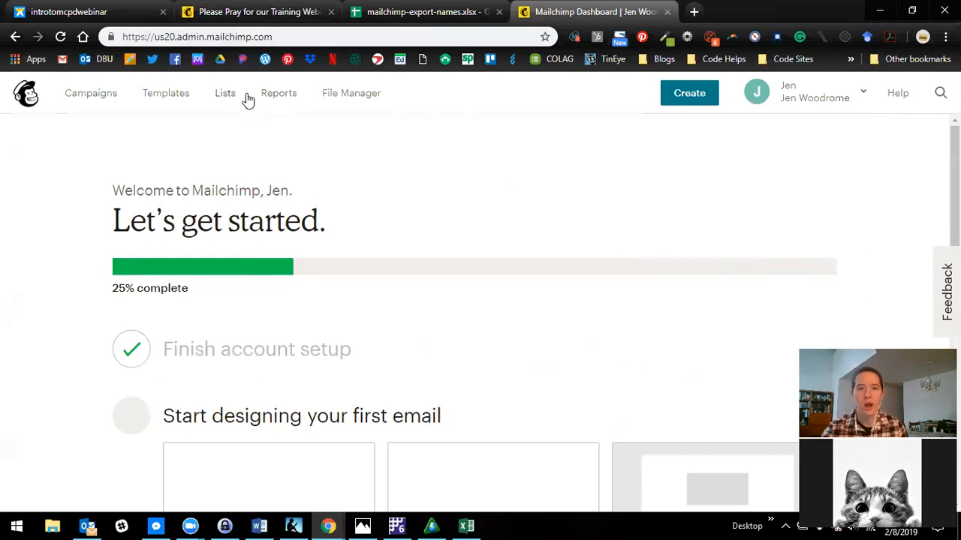
# - Delete the default list from the Lists page, entering DELETE as the confirmation
pyautogui.click(224, 99)
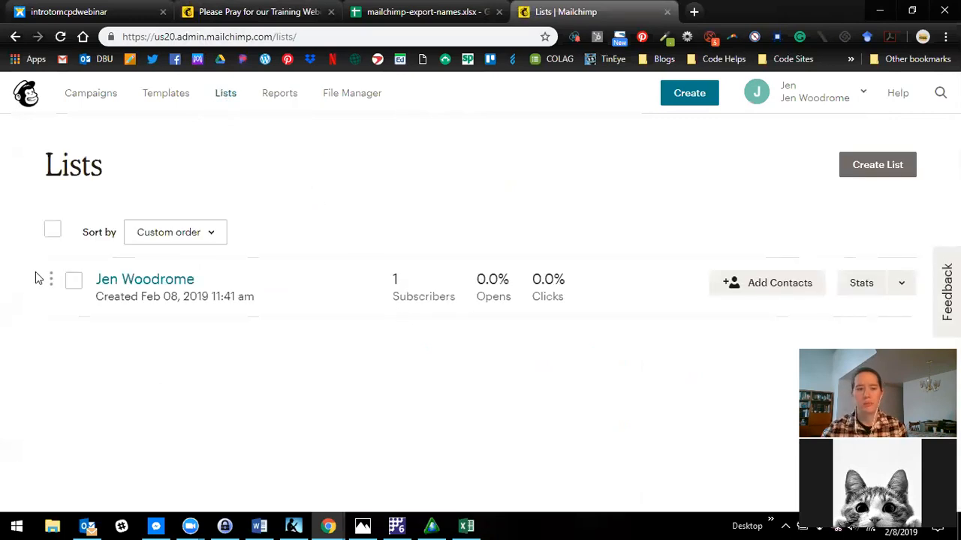
pyautogui.click(69, 288)
pyautogui.click(267, 234)
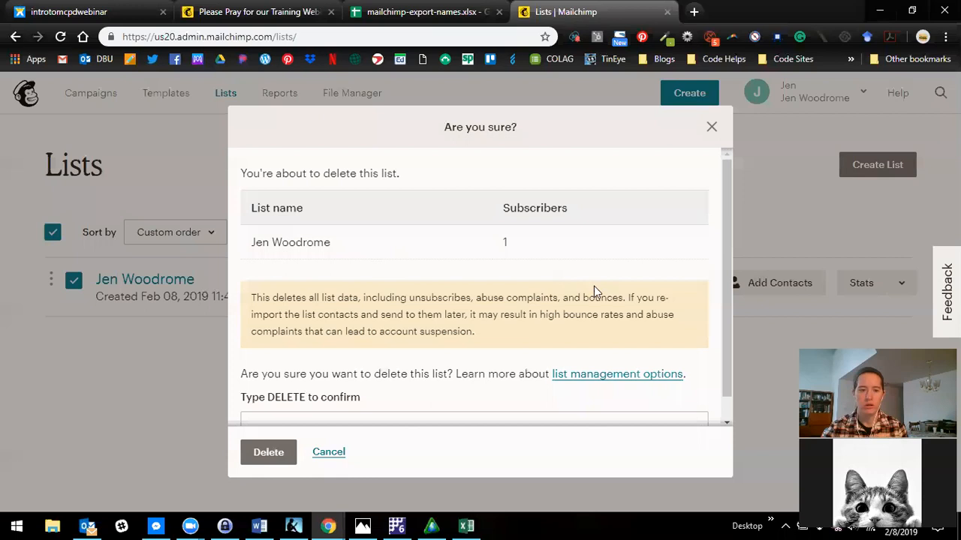
pyautogui.scroll(-1, 324, 412)
pyautogui.click(322, 399)
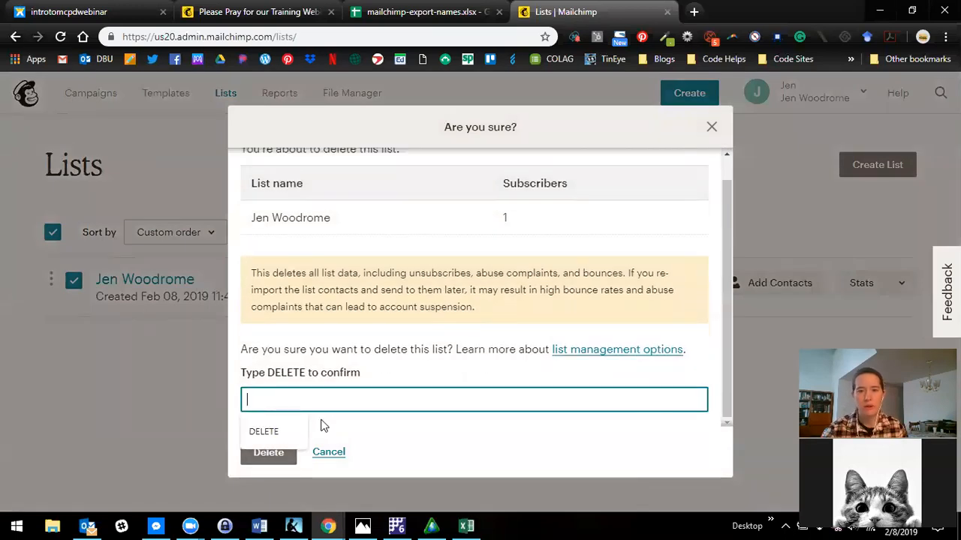
pyautogui.click(265, 433)
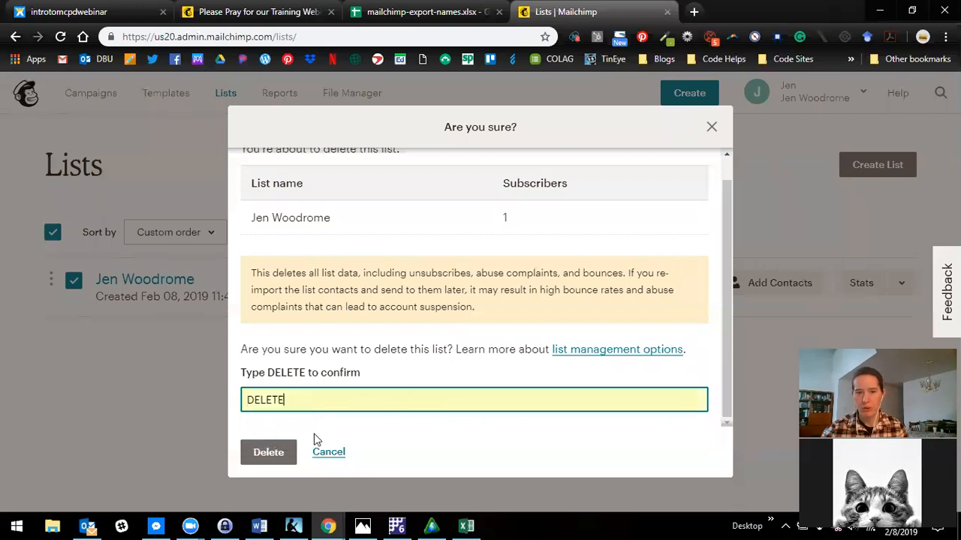
pyautogui.click(287, 459)
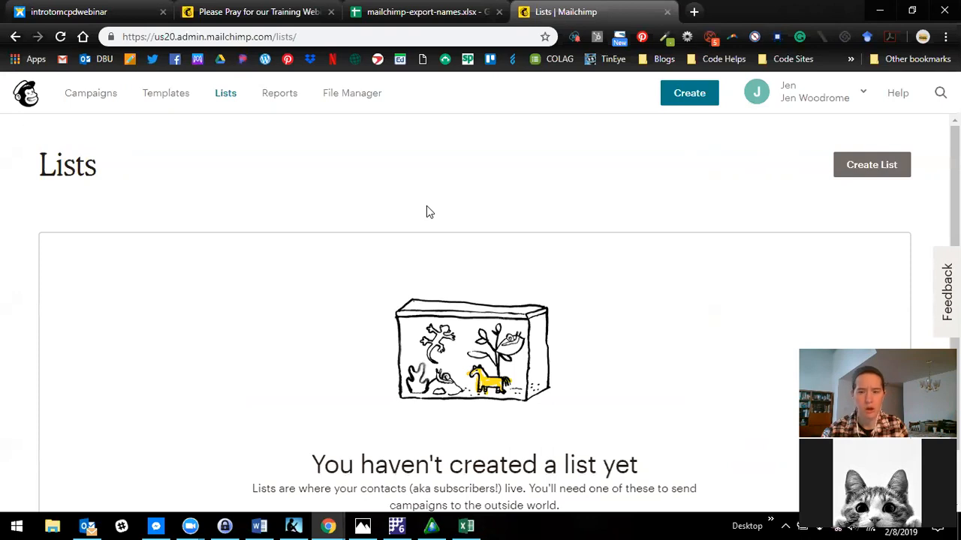
# - Start creating a new list and name it "Wycliffe Partners"
pyautogui.click(882, 169)
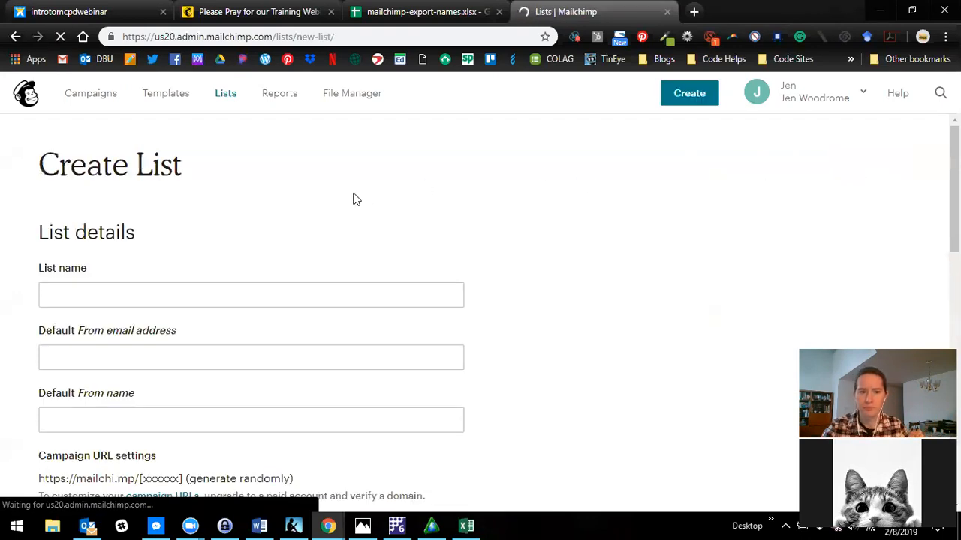
pyautogui.click(276, 296)
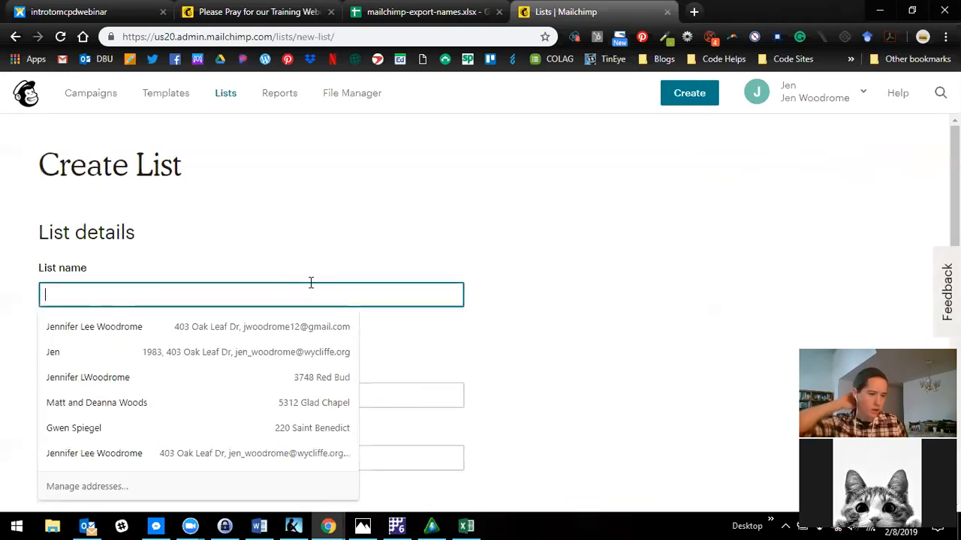
pyautogui.write('W')
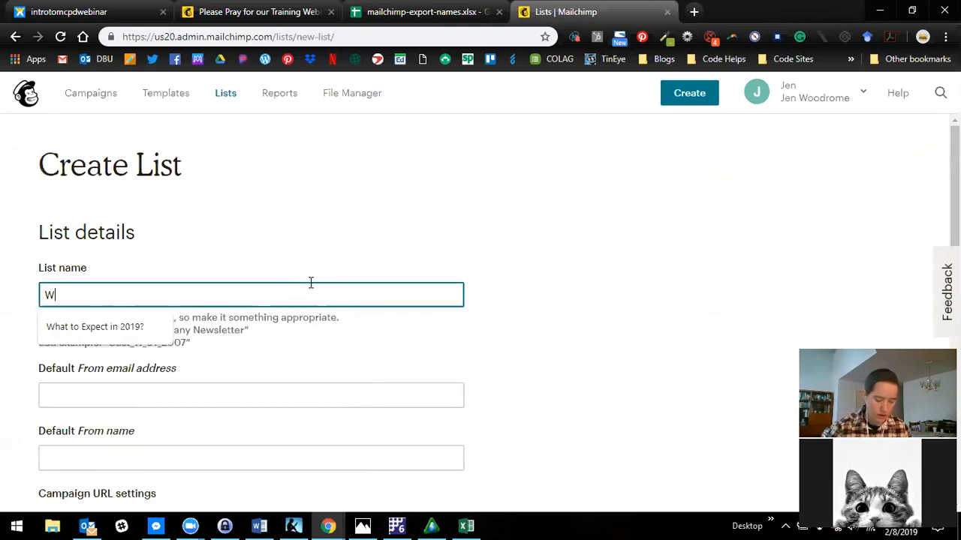
pyautogui.write('ycliffe')
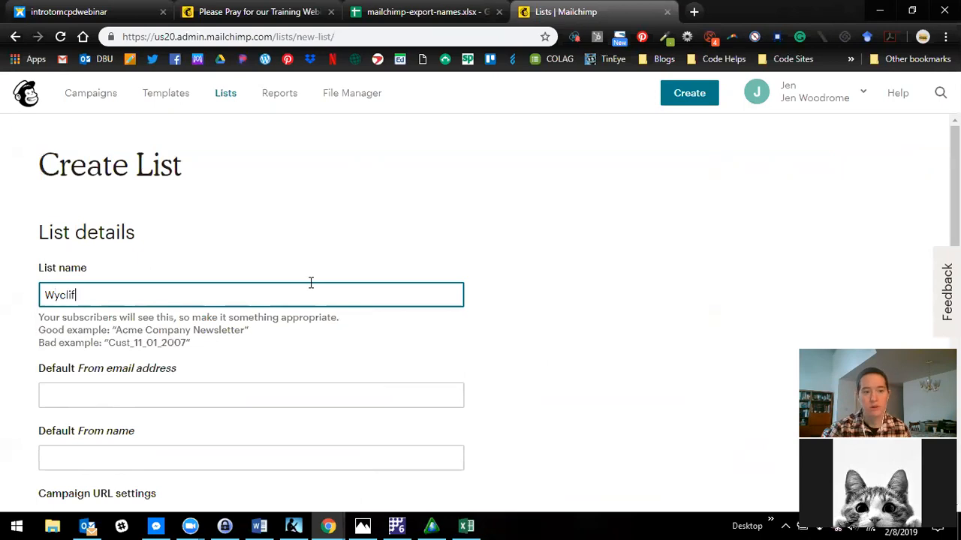
pyautogui.write(' Partners')
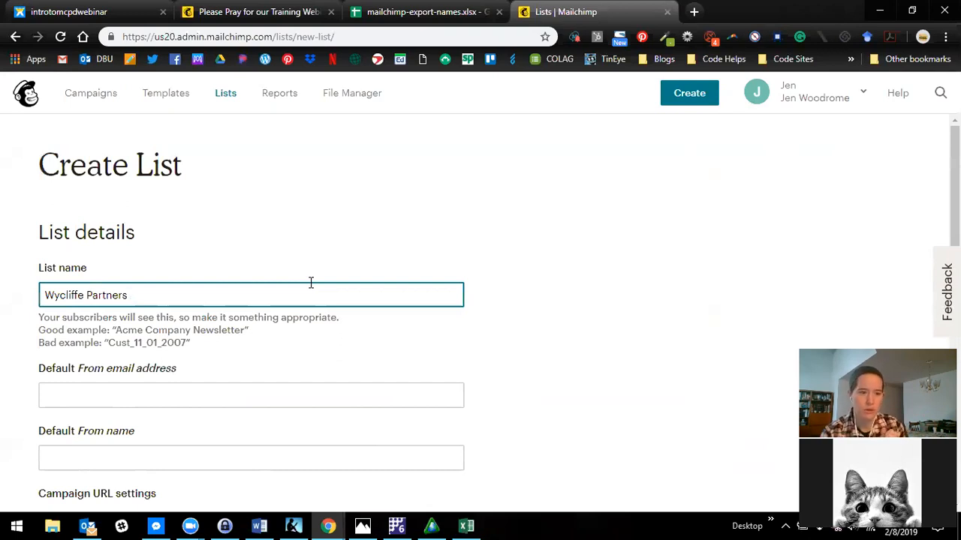
# - Fill in the list's default From email address with the sender's work e-mail and the default From name with the sender's full name
pyautogui.click(227, 398)
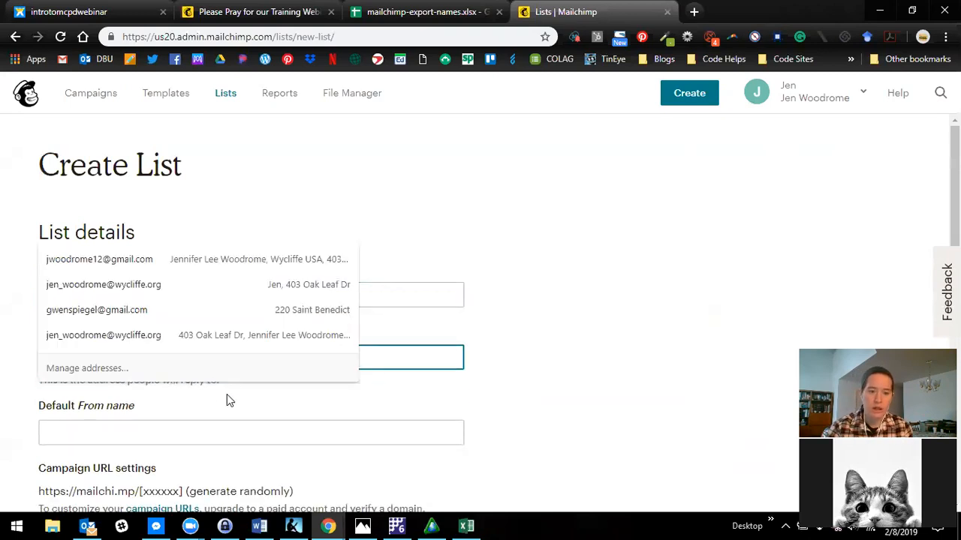
pyautogui.click(157, 286)
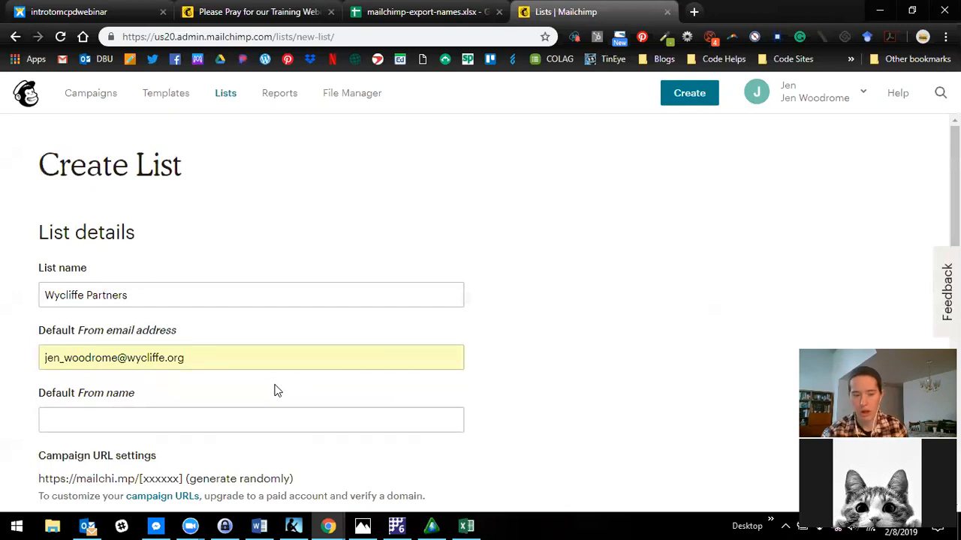
pyautogui.click(268, 422)
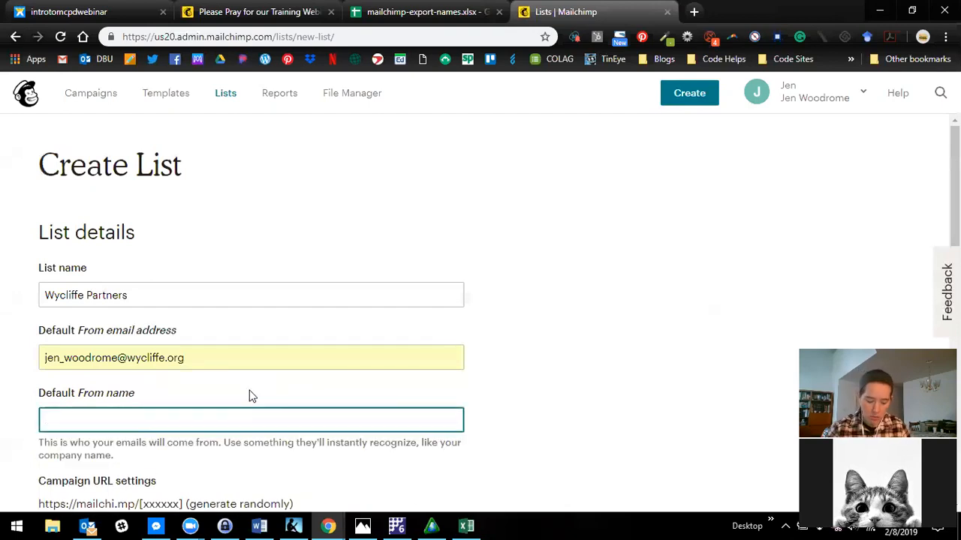
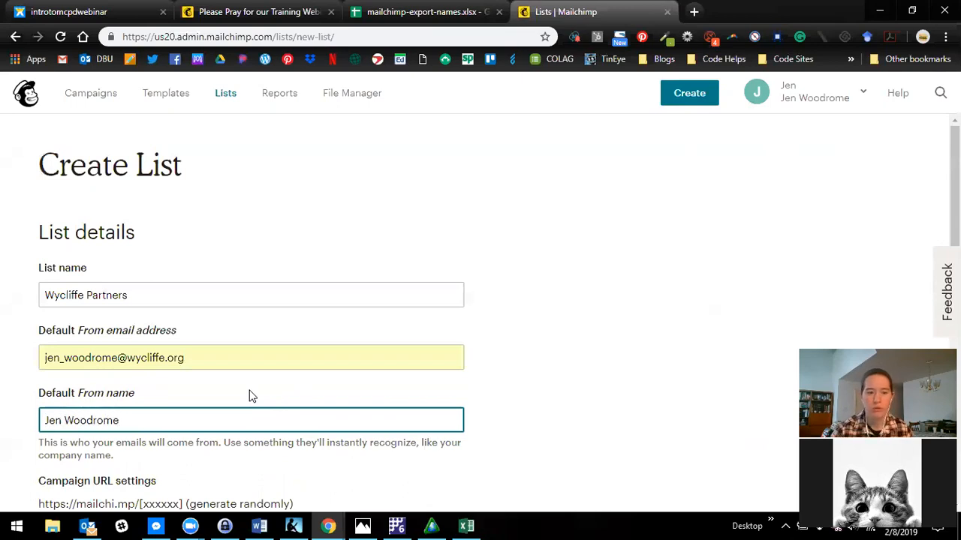
# - Set the signup reminder to "You're receiving this email because you have requested updates about my Wycliffe ministry."
pyautogui.scroll(-2, 478, 405)
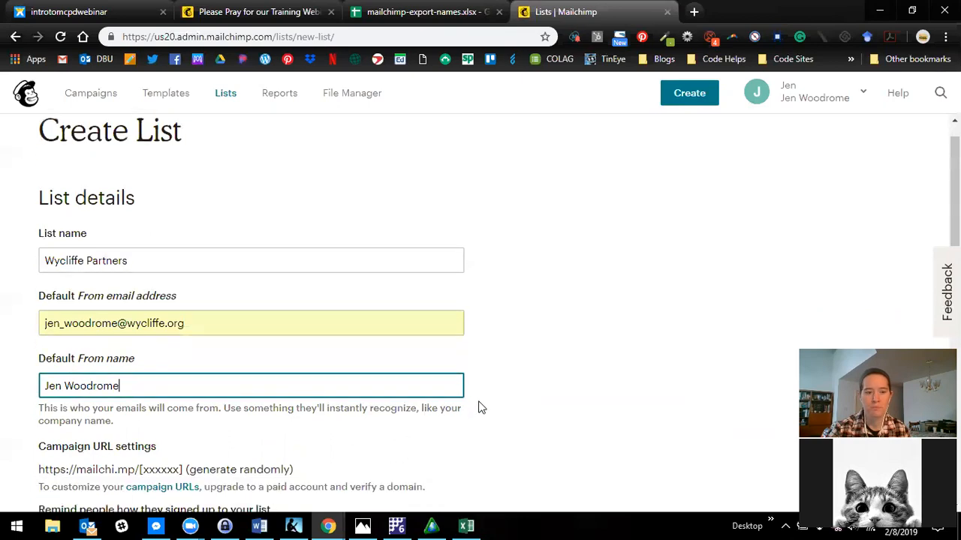
pyautogui.scroll(-2, 488, 413)
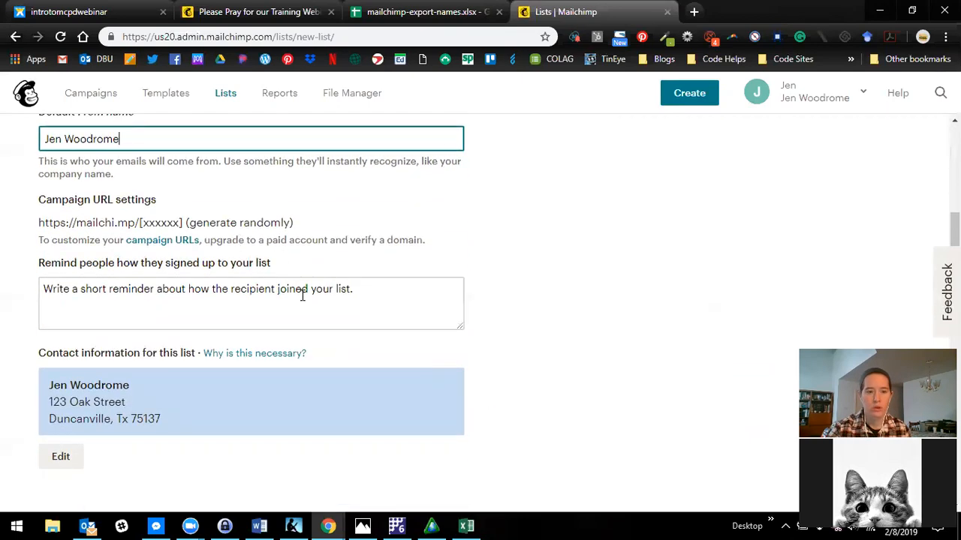
pyautogui.click(304, 293)
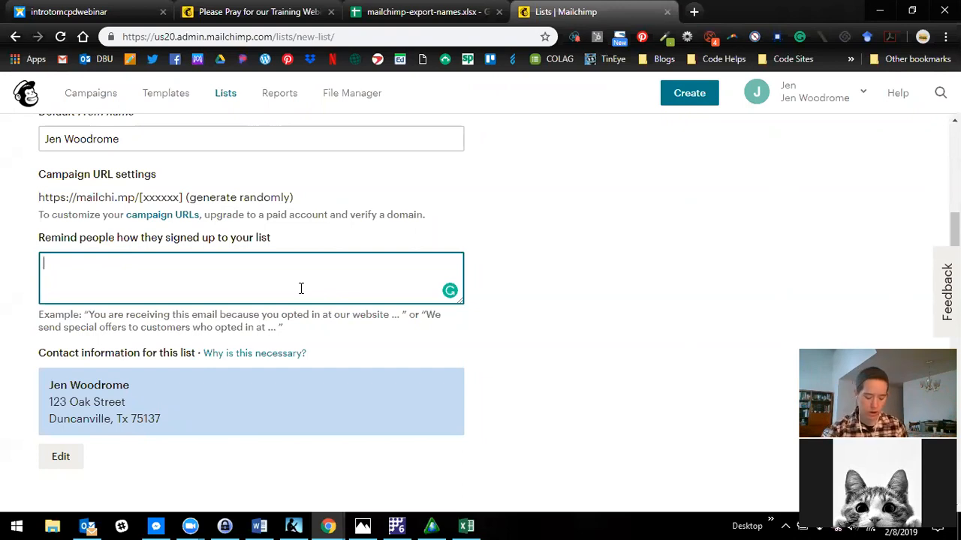
pyautogui.write("You're receive")
pyautogui.press('BackSpace')
pyautogui.write('ing ')
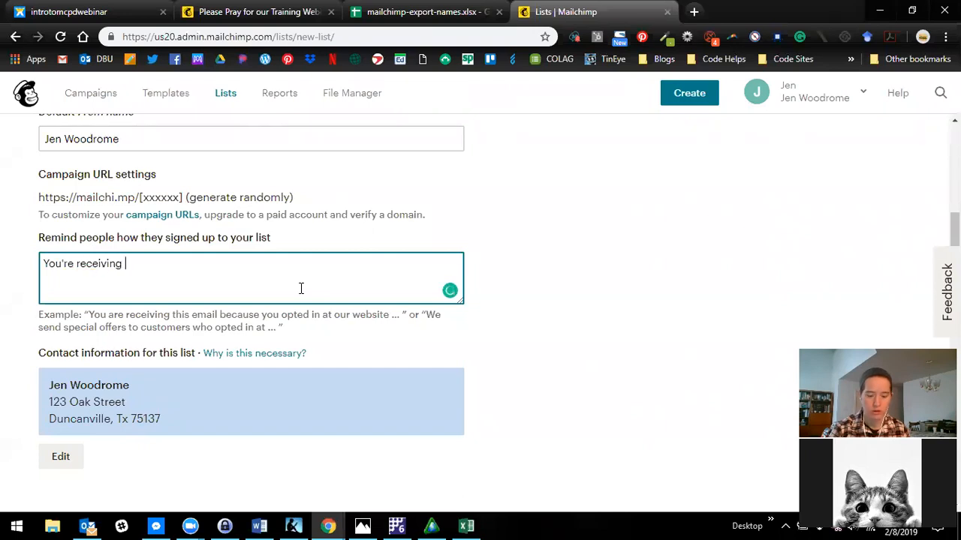
pyautogui.write('this ema')
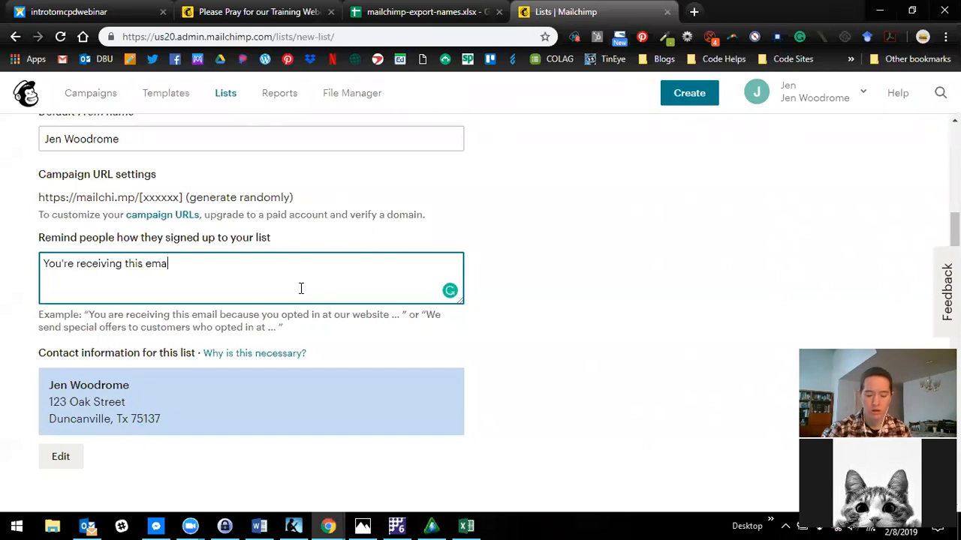
pyautogui.write('il because you have r')
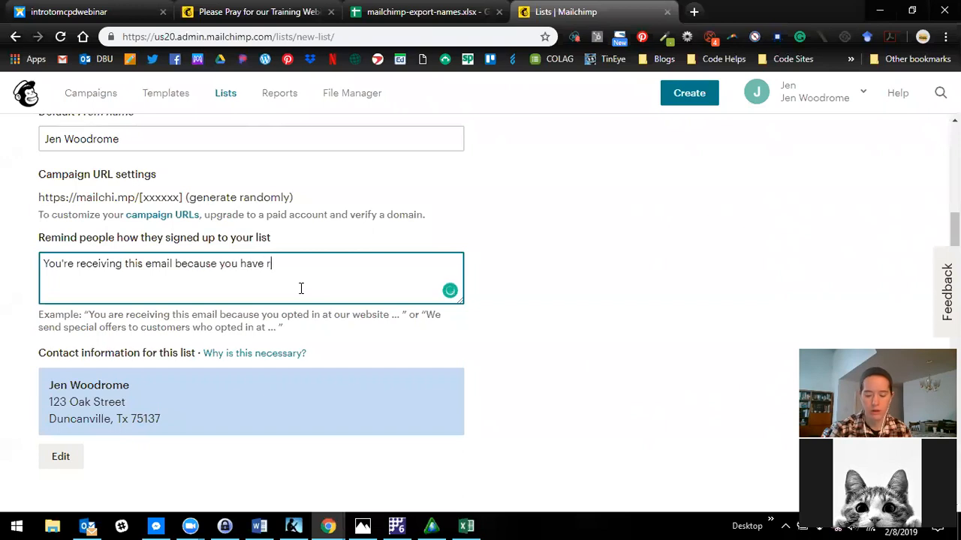
pyautogui.write('equexted u')
pyautogui.press('BackSpace')
pyautogui.press('BackSpace')
pyautogui.press('BackSpace')
pyautogui.press('BackSpace')
pyautogui.press('BackSpace')
pyautogui.press('BackSpace')
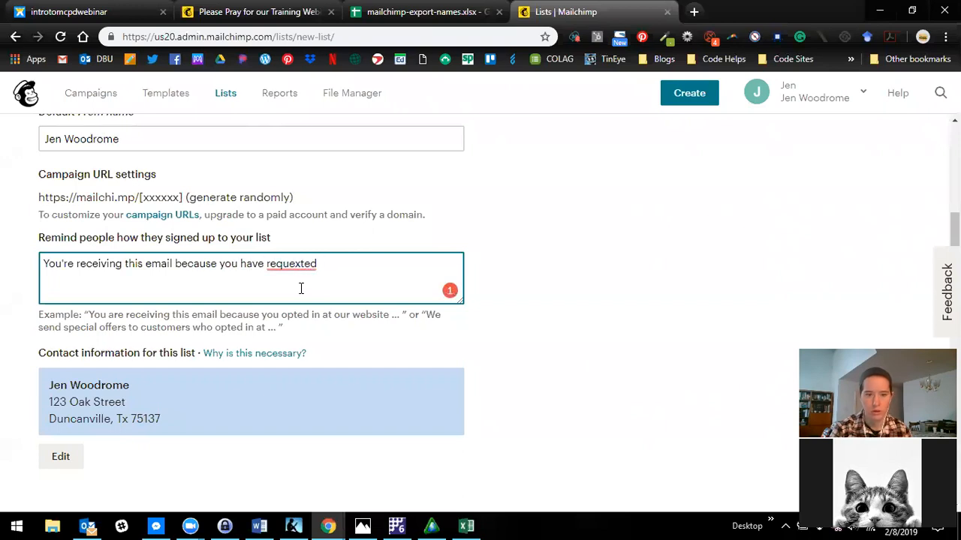
pyautogui.write('stee up')
pyautogui.press('BackSpace')
pyautogui.press('BackSpace')
pyautogui.press('BackSpace')
pyautogui.press('BackSpace')
pyautogui.write('d updates ')
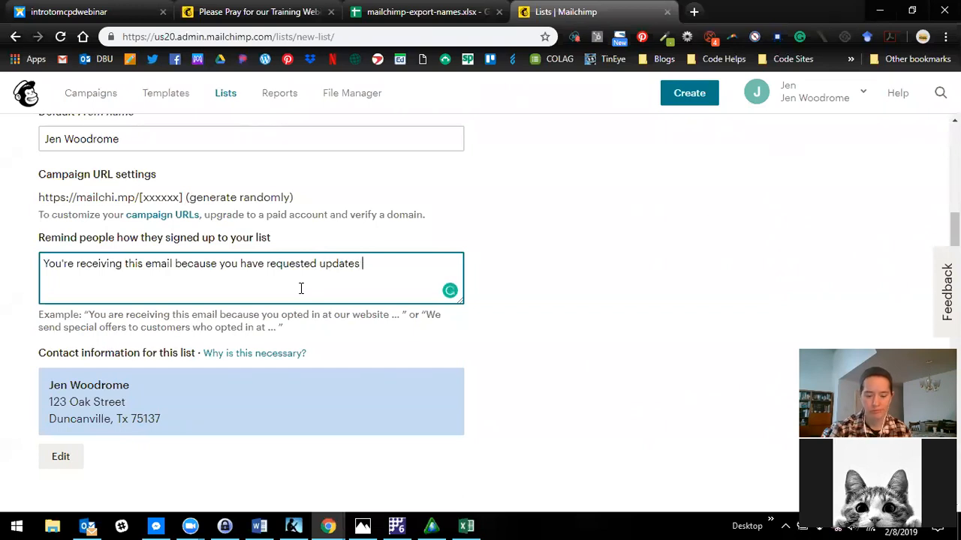
pyautogui.write('about my Wyu')
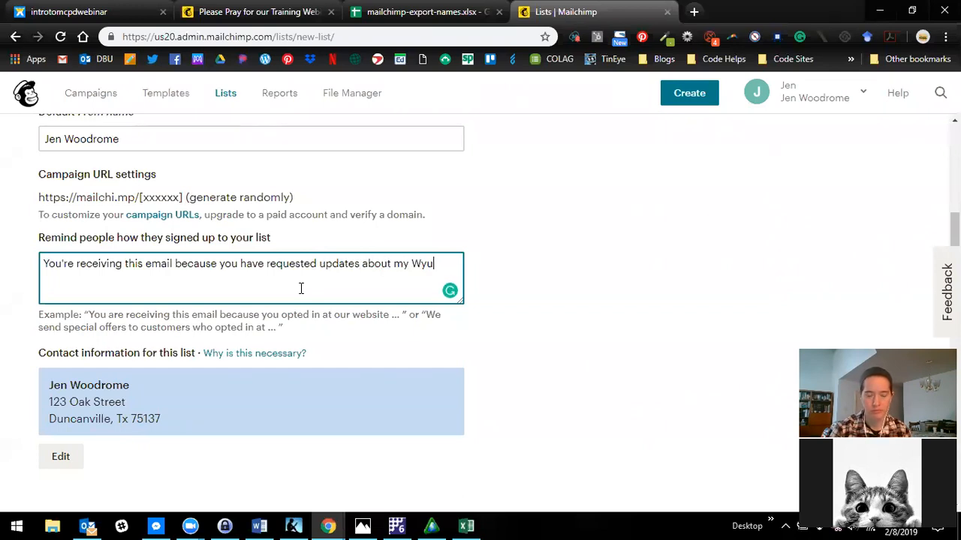
pyautogui.press('BackSpace')
pyautogui.write('cliffe minis')
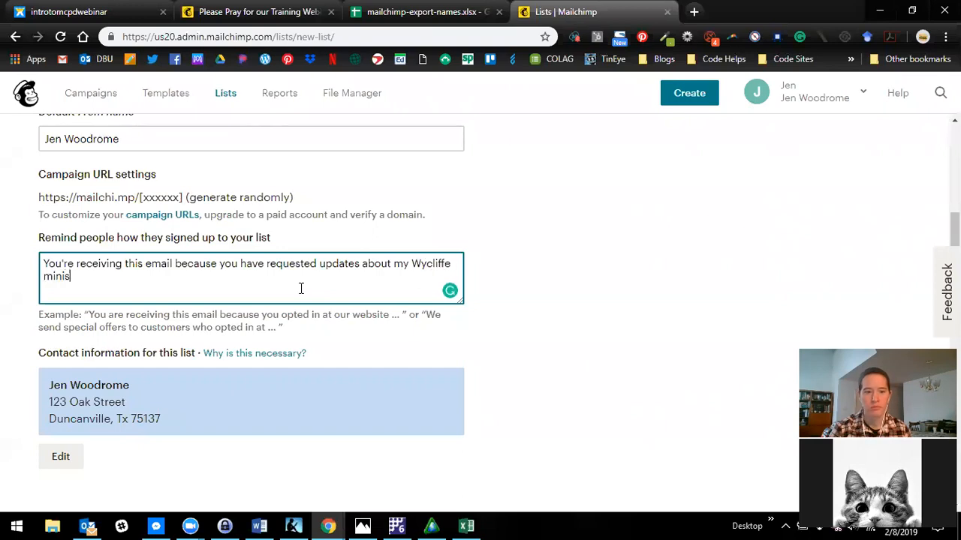
pyautogui.write('try.')
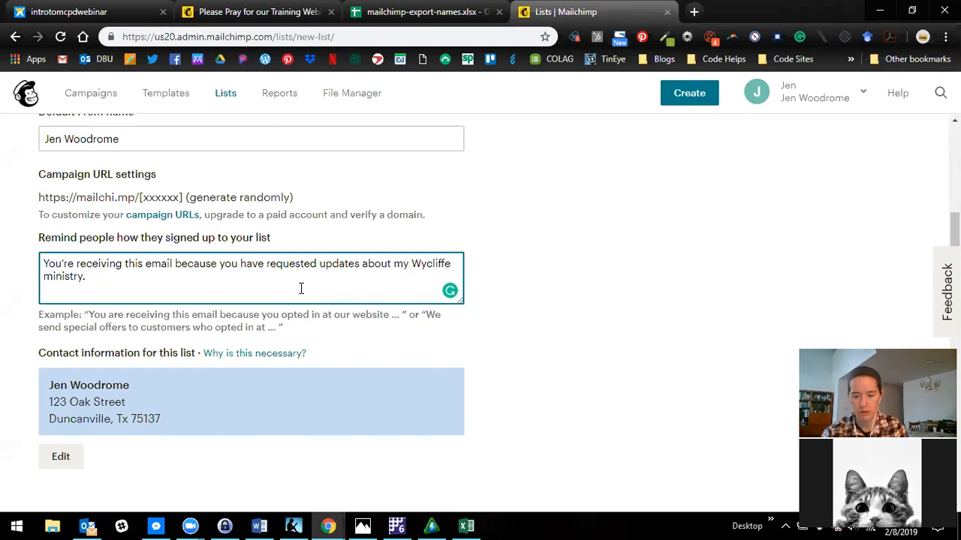
# - Enable the Daily summary notification of subscribe/unsubscribe activity and save the new list
pyautogui.scroll(-1, 296, 385)
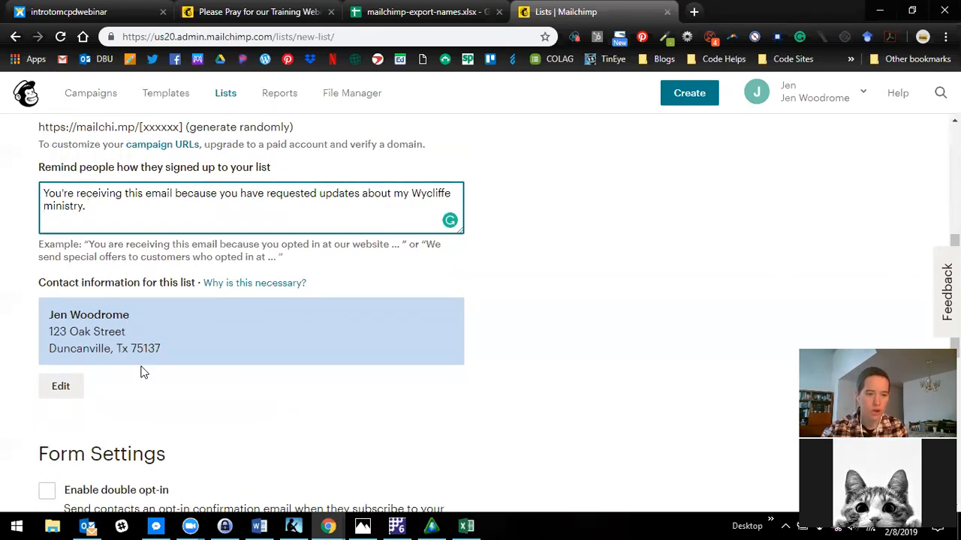
pyautogui.scroll(-1, 180, 337)
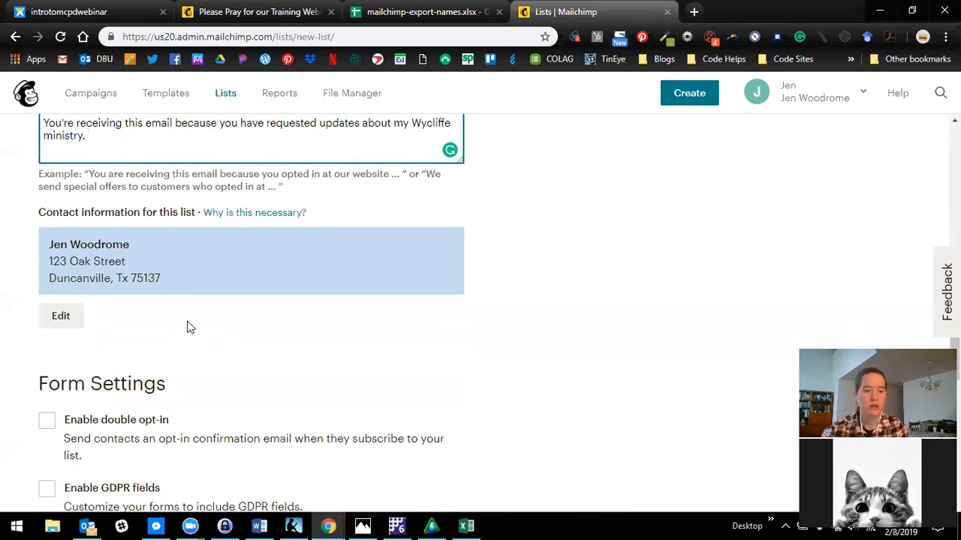
pyautogui.scroll(-2, 188, 331)
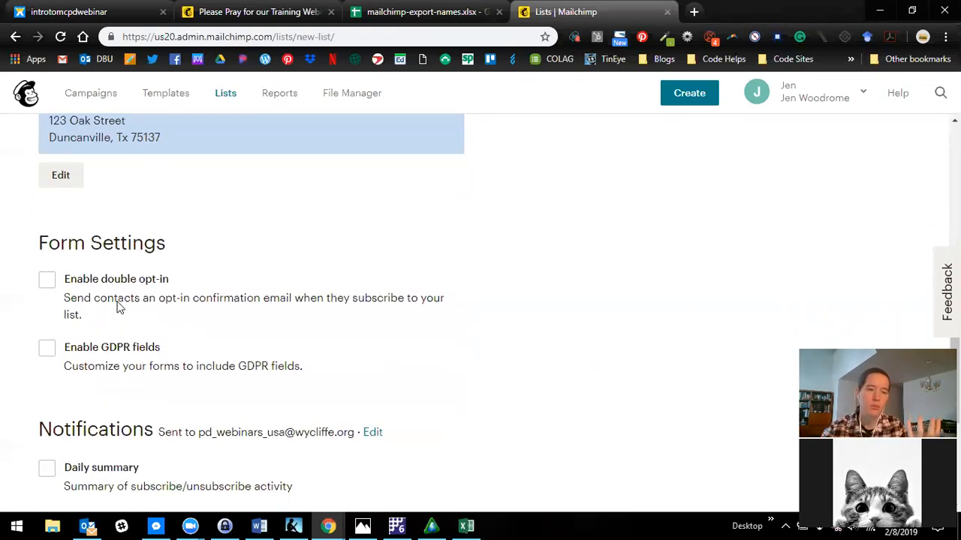
pyautogui.scroll(-1, 129, 311)
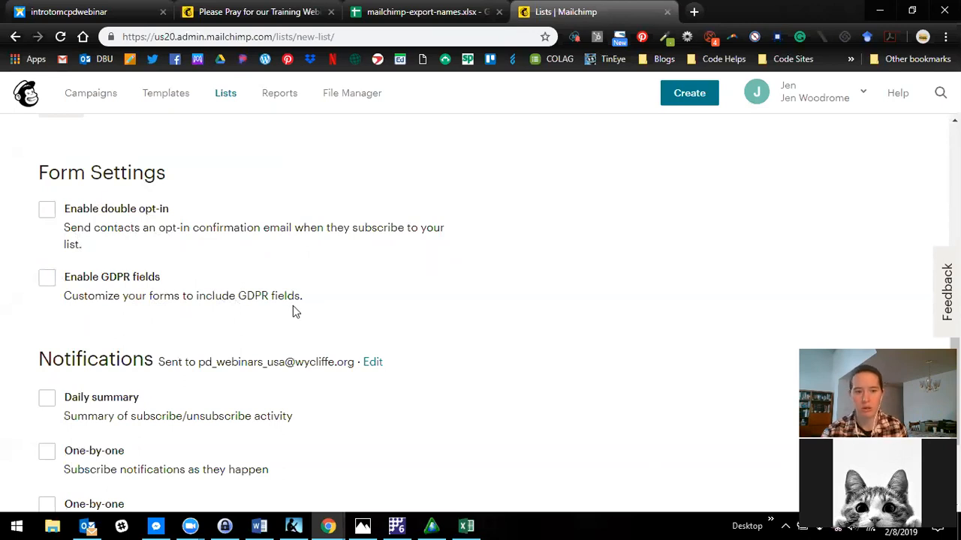
pyautogui.scroll(-1, 293, 312)
pyautogui.scroll(-1, 266, 313)
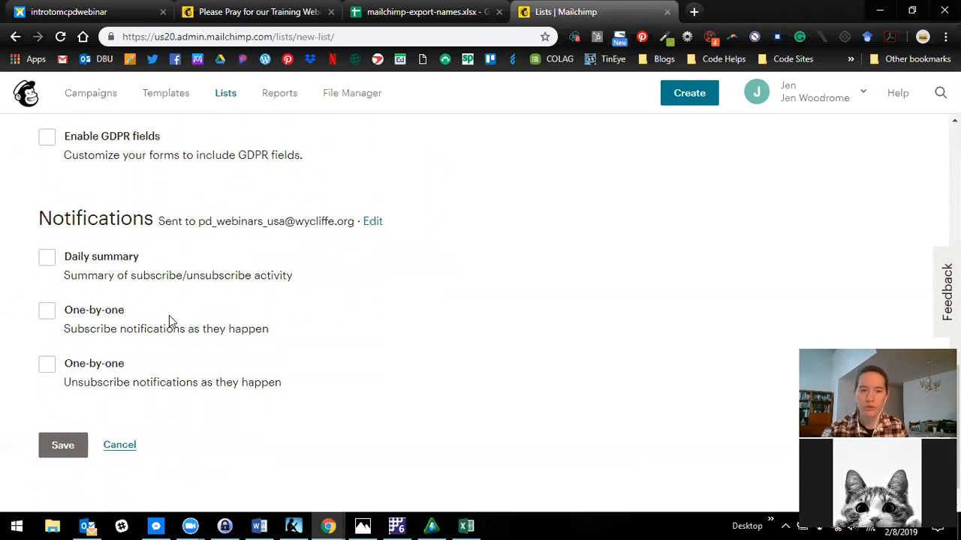
pyautogui.scroll(-1, 180, 313)
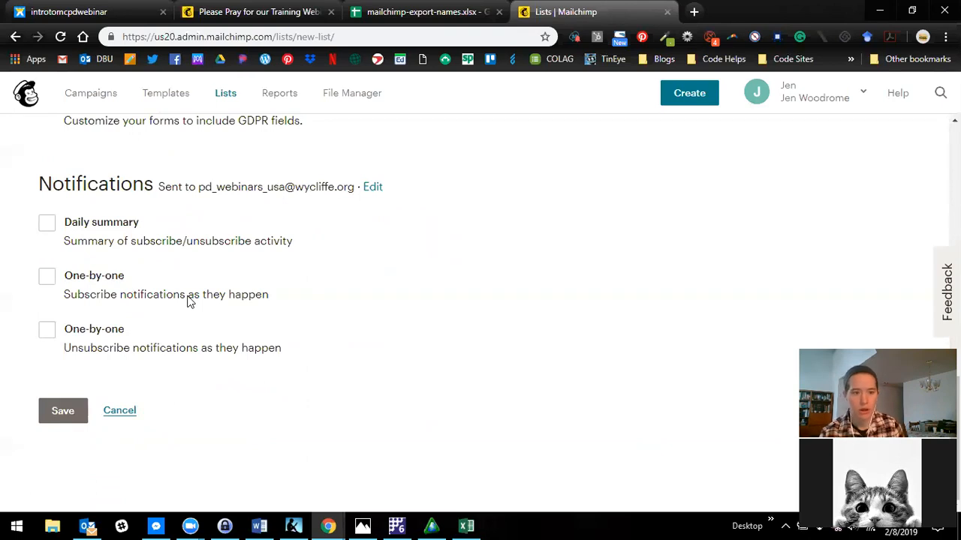
pyautogui.click(43, 222)
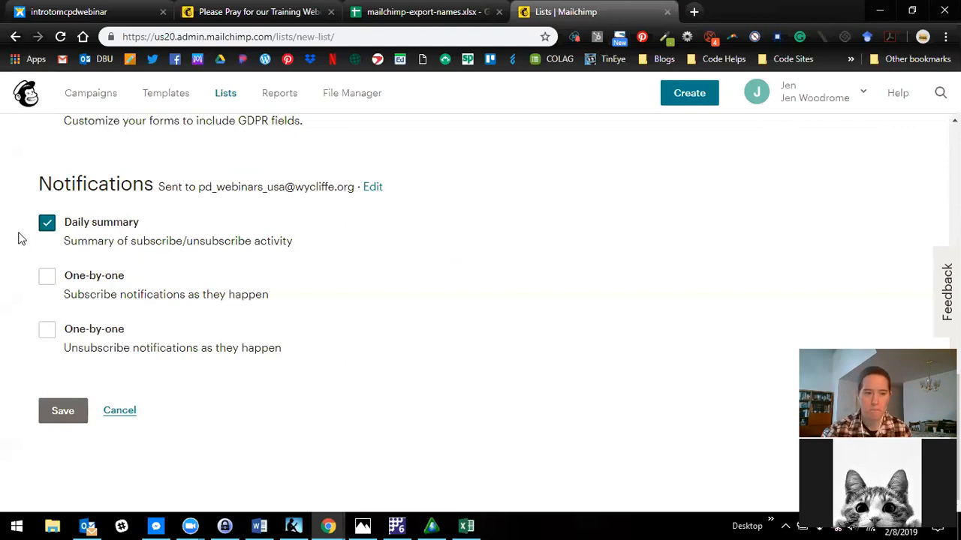
pyautogui.click(66, 414)
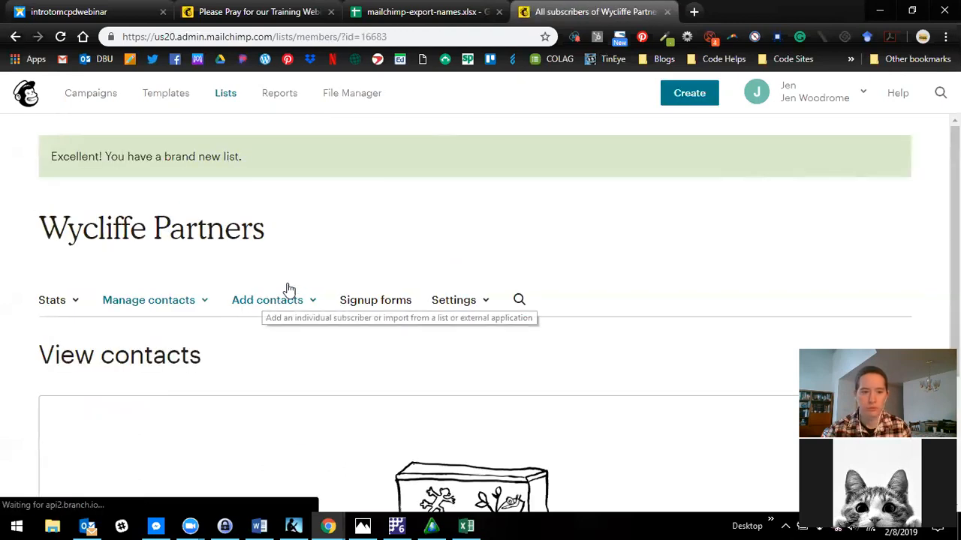
pyautogui.scroll(-1, 404, 290)
pyautogui.scroll(-2, 404, 293)
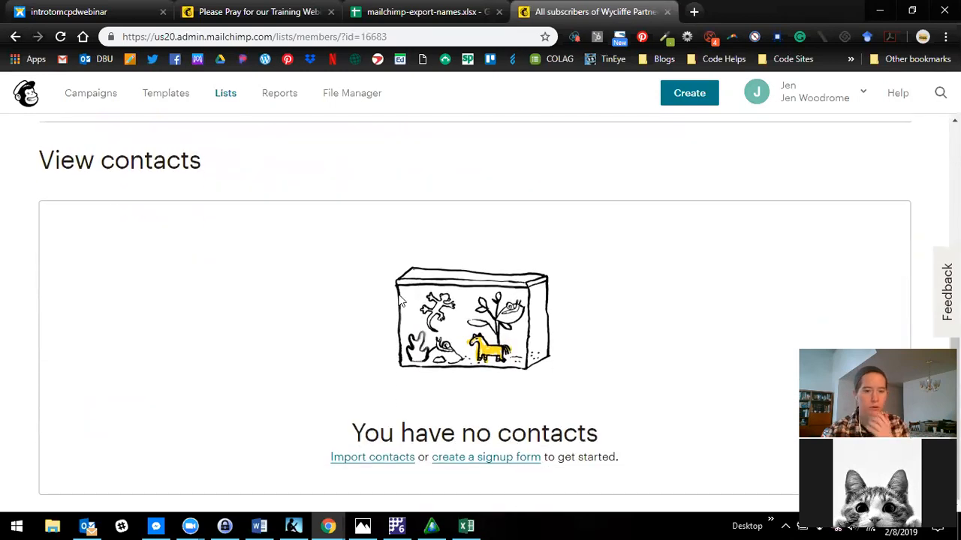
pyautogui.scroll(1, 420, 341)
pyautogui.scroll(1, 420, 341)
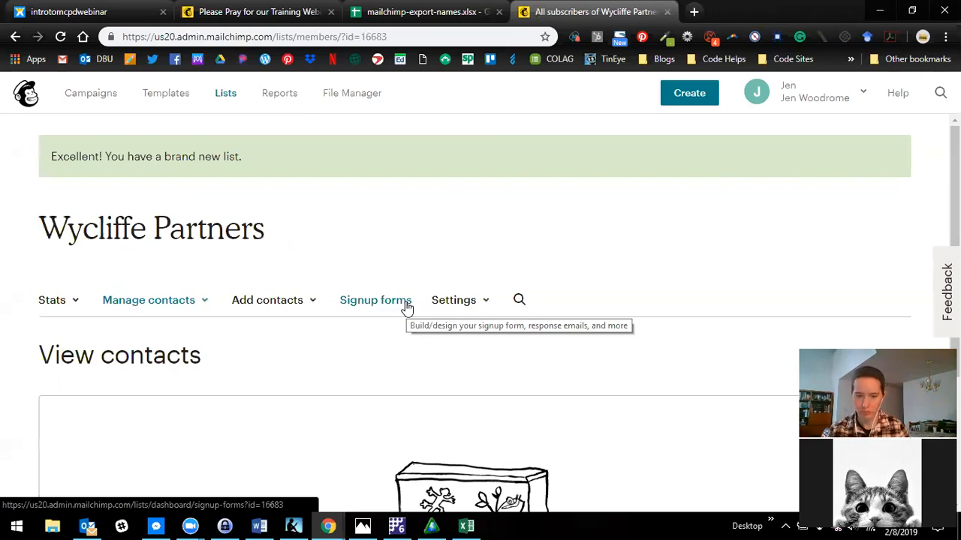
# - In Donor Manager, create a CSV e-mail merge source file and save it to the Desktop as dm-partneremailaddresses
pyautogui.click(400, 525)
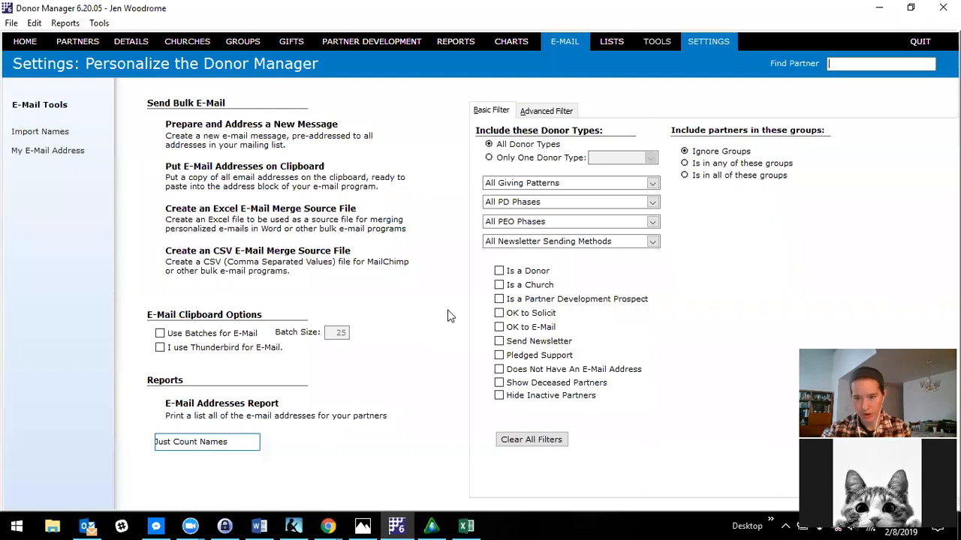
pyautogui.moveTo(564, 44)
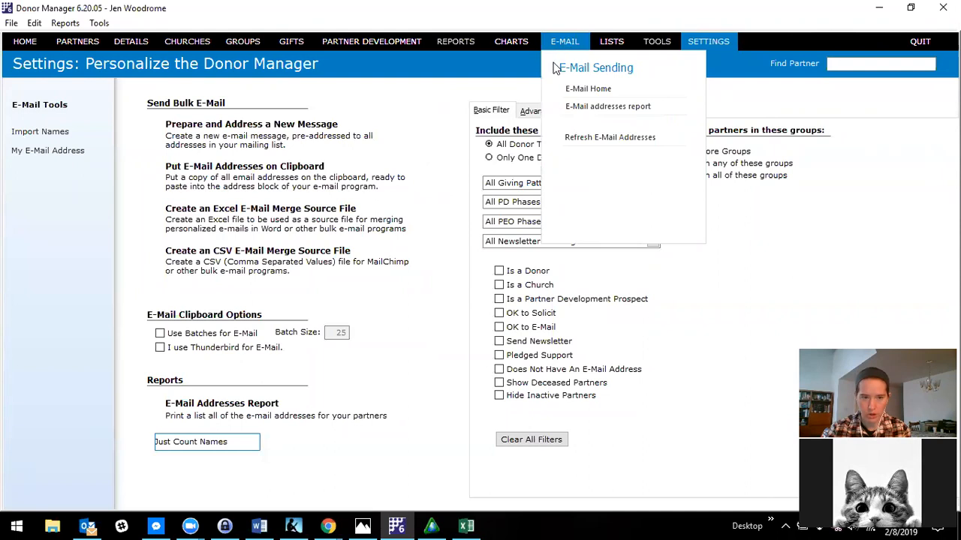
pyautogui.click(201, 261)
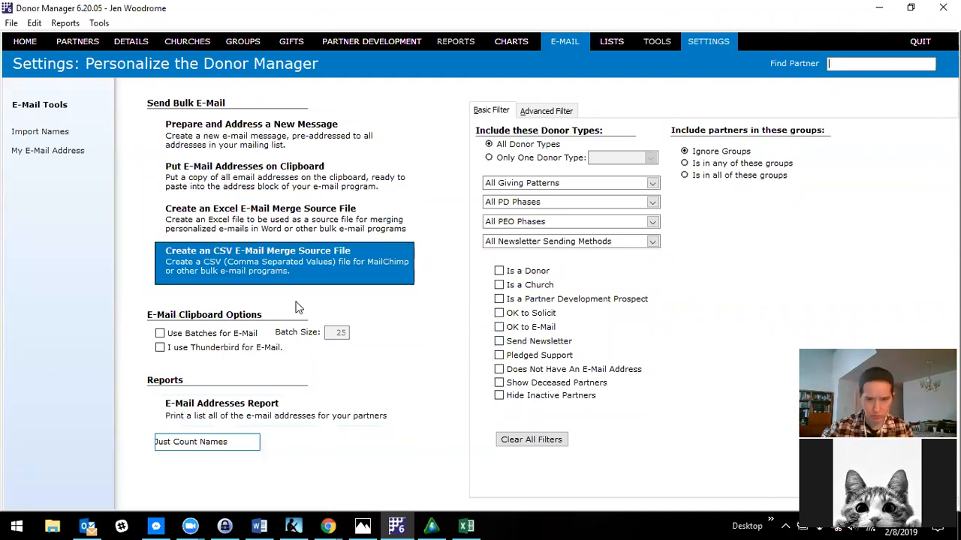
pyautogui.click(296, 258)
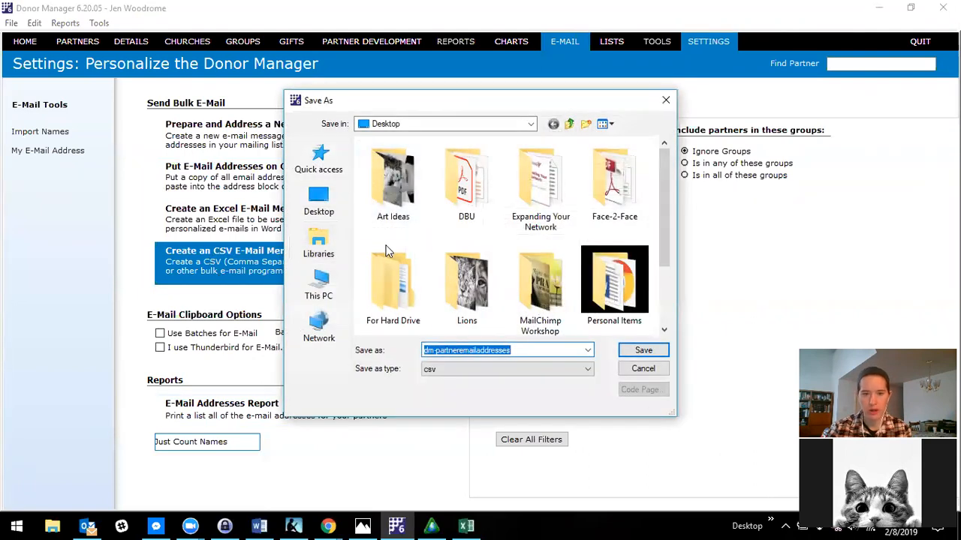
pyautogui.click(323, 204)
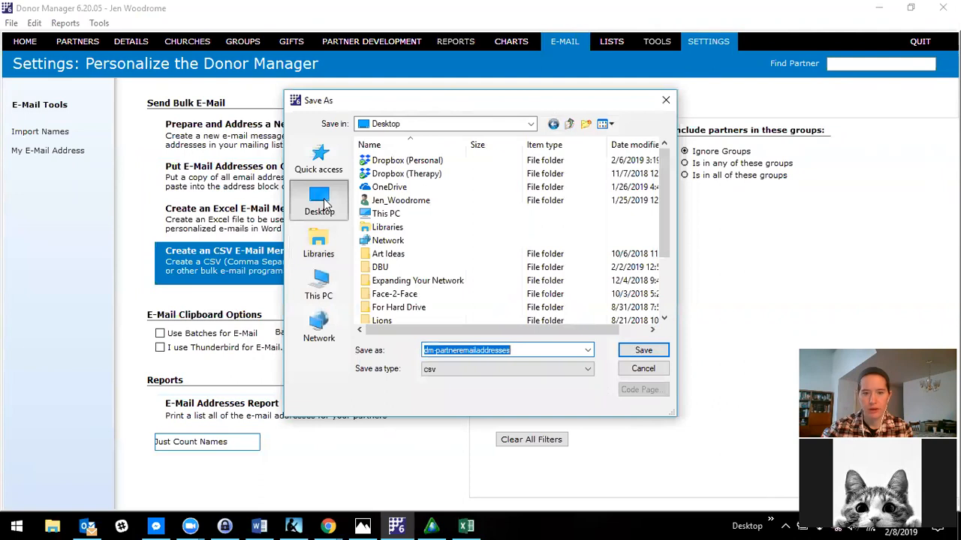
pyautogui.click(644, 350)
pyautogui.click(594, 319)
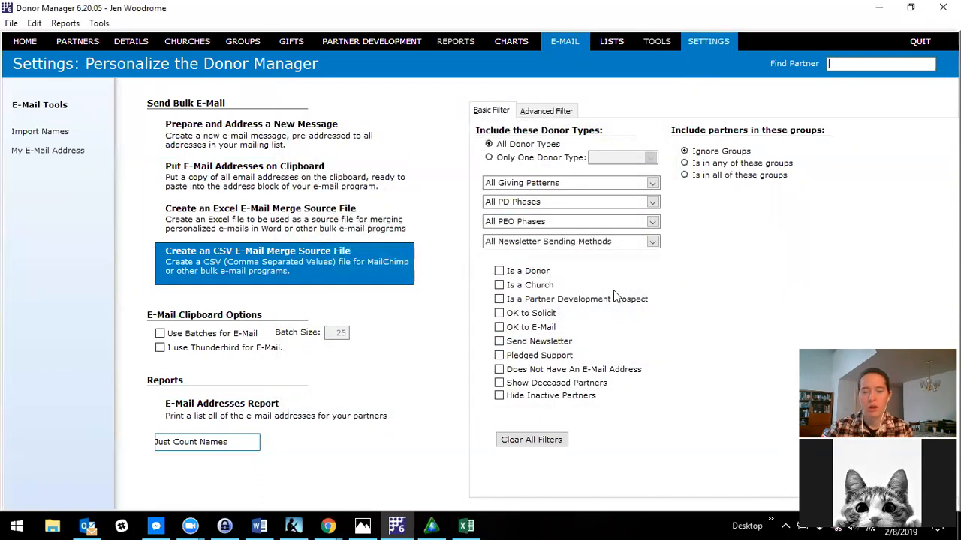
pyautogui.click(879, 8)
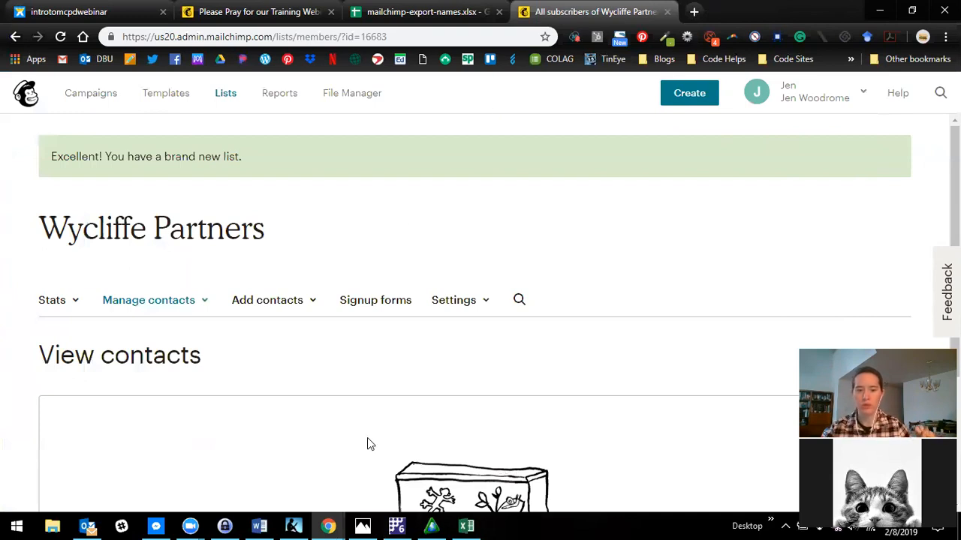
# - Switch to TntConnect, open Sync with MailChimp and start selecting a MailChimp list
pyautogui.click(431, 526)
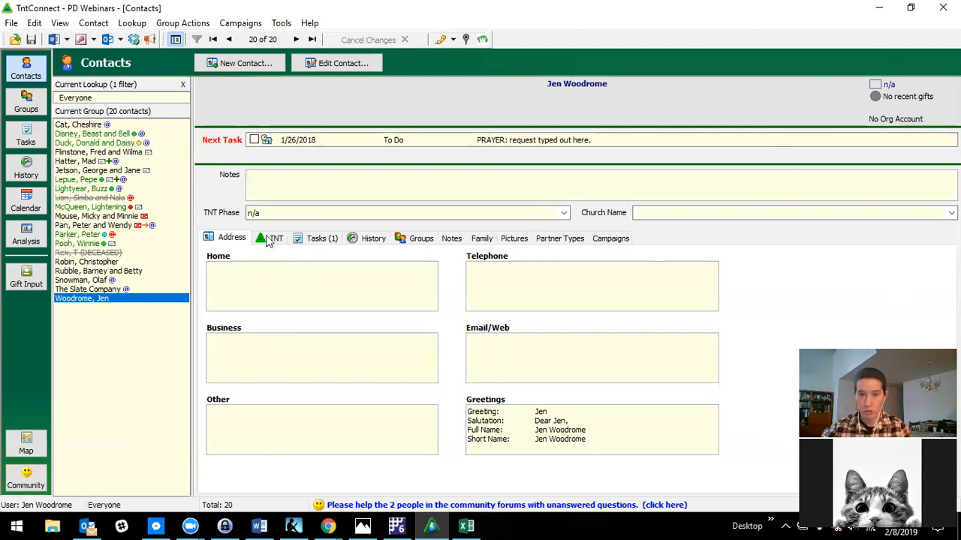
pyautogui.click(277, 25)
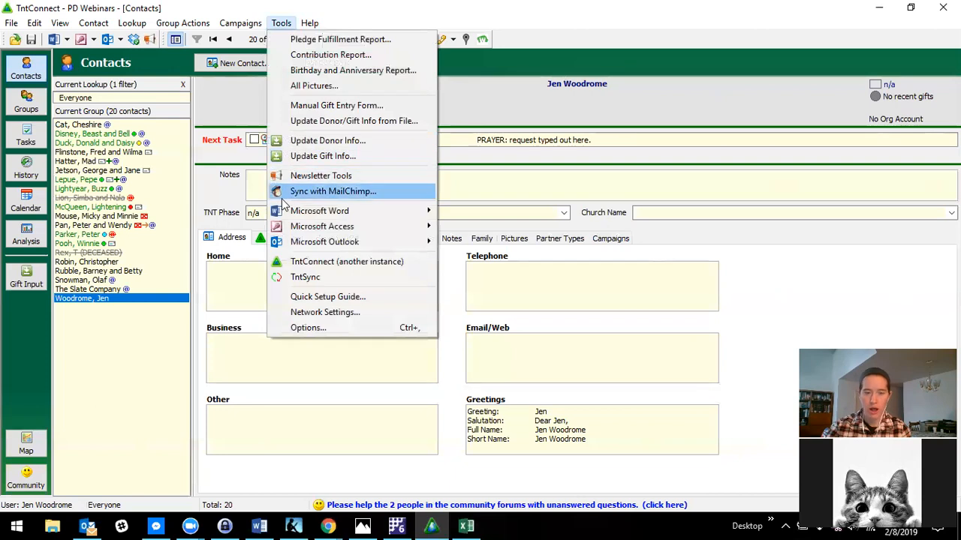
pyautogui.click(332, 192)
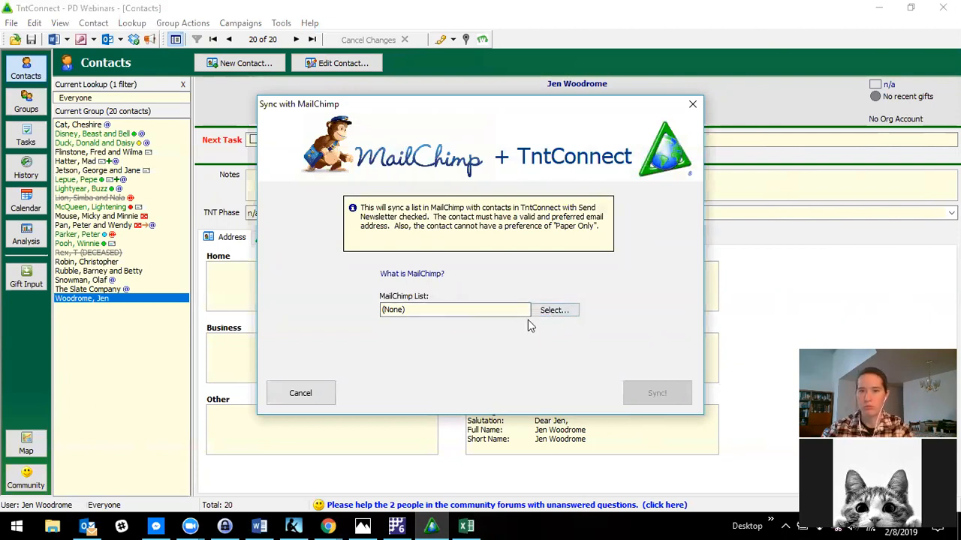
pyautogui.click(546, 314)
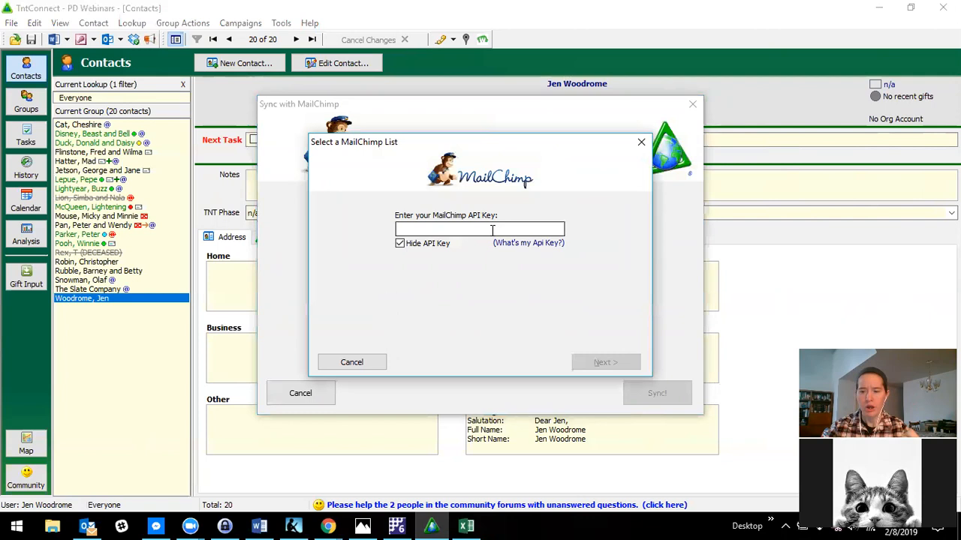
# - Copy the account's API key from Mailchimp's API key page and enter it in TntConnect's MailChimp API Key field
pyautogui.click(528, 242)
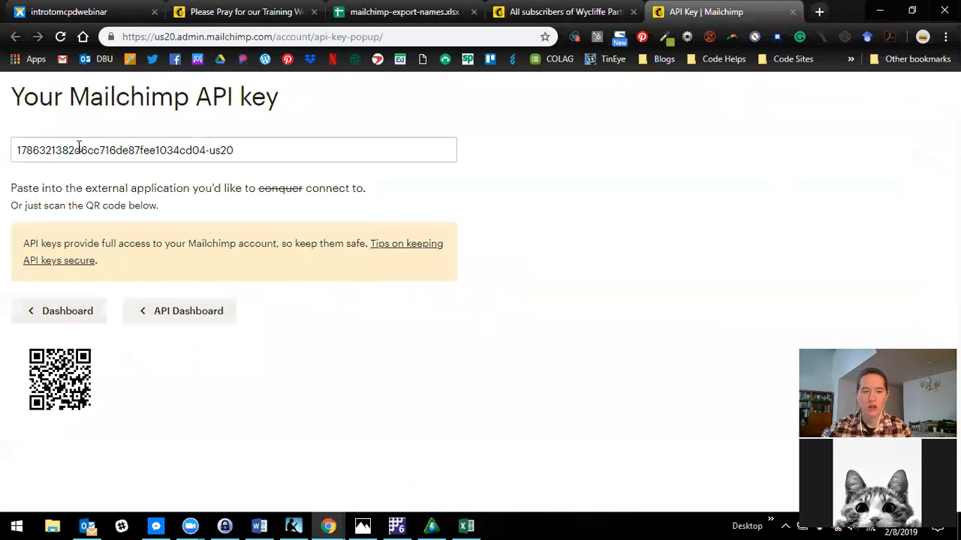
pyautogui.click(240, 150)
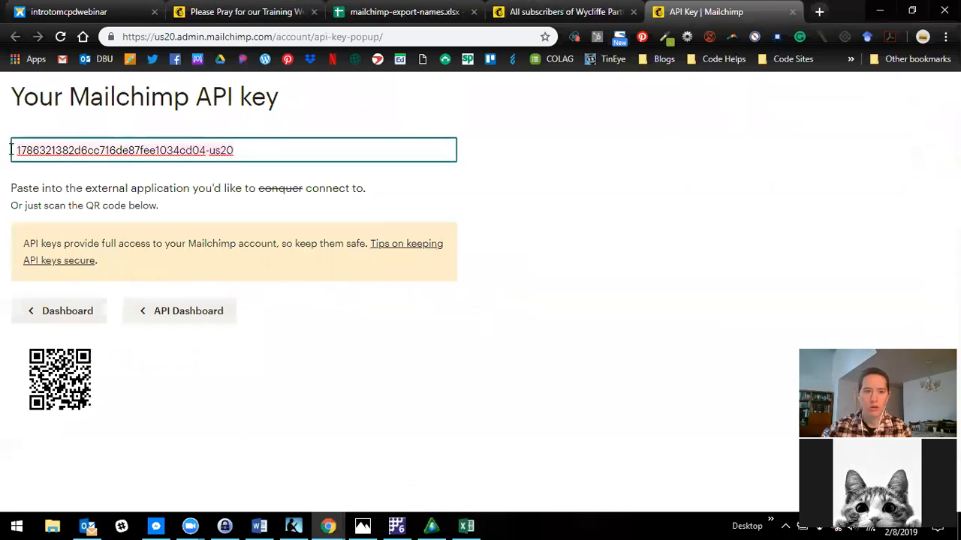
pyautogui.tripleClick(53, 153)
pyautogui.rightClick(54, 152)
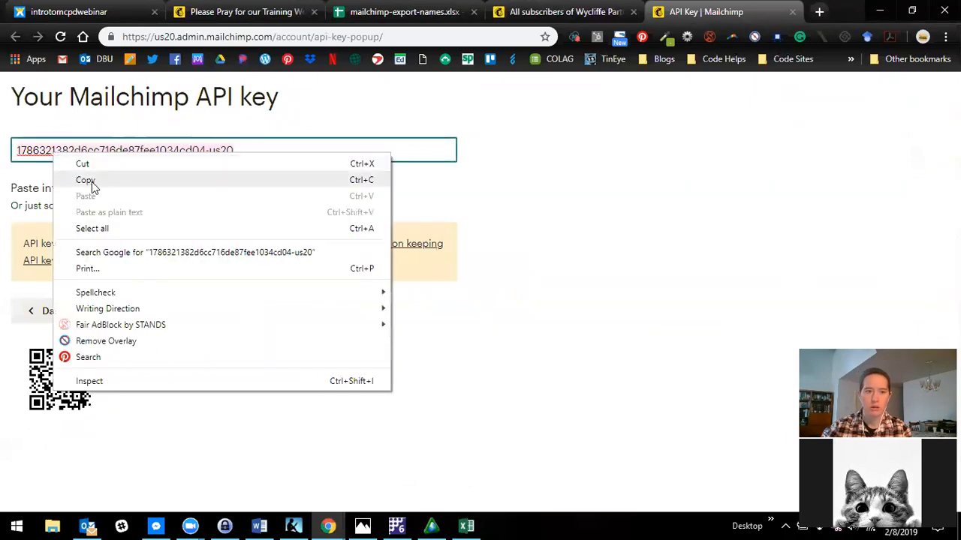
pyautogui.click(91, 181)
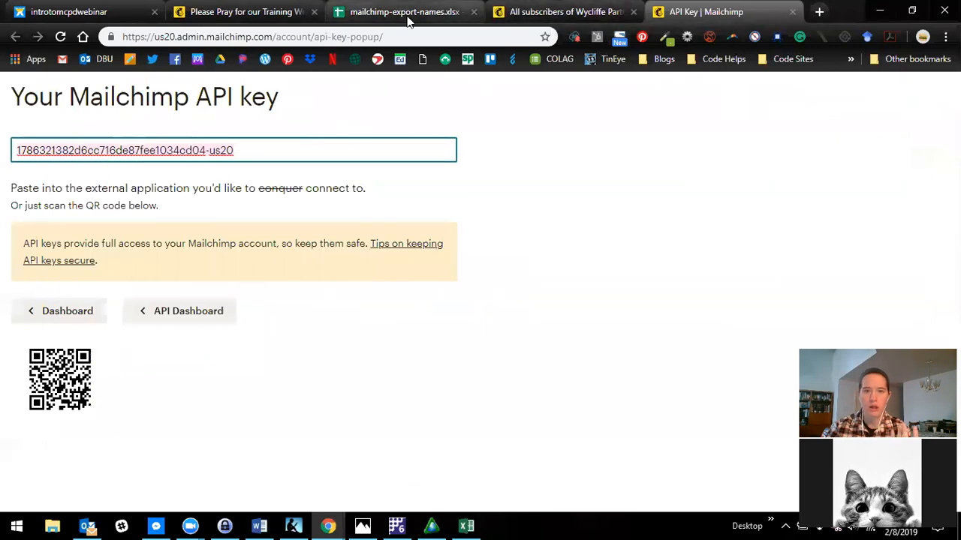
pyautogui.hotkey('alt', 'Tab')
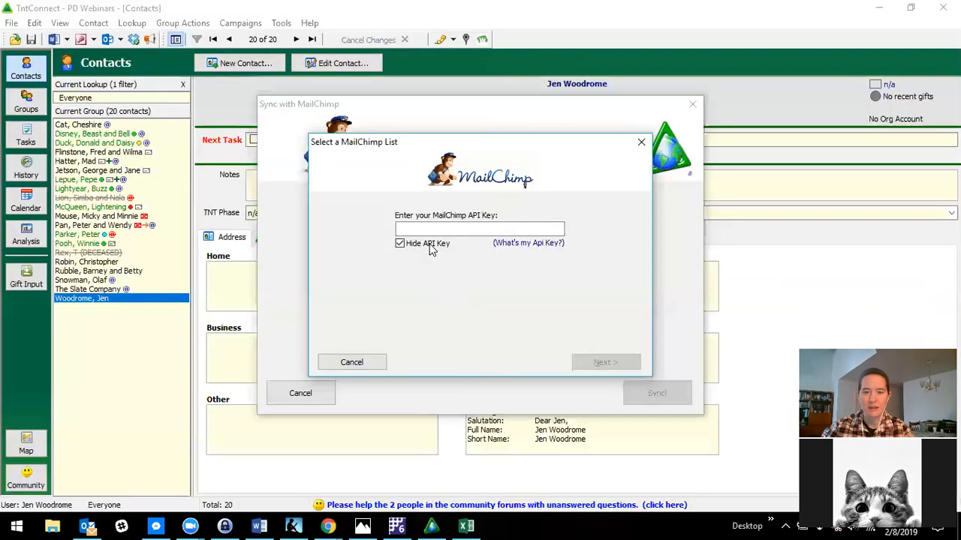
pyautogui.hotkey('ctrl', 'v')
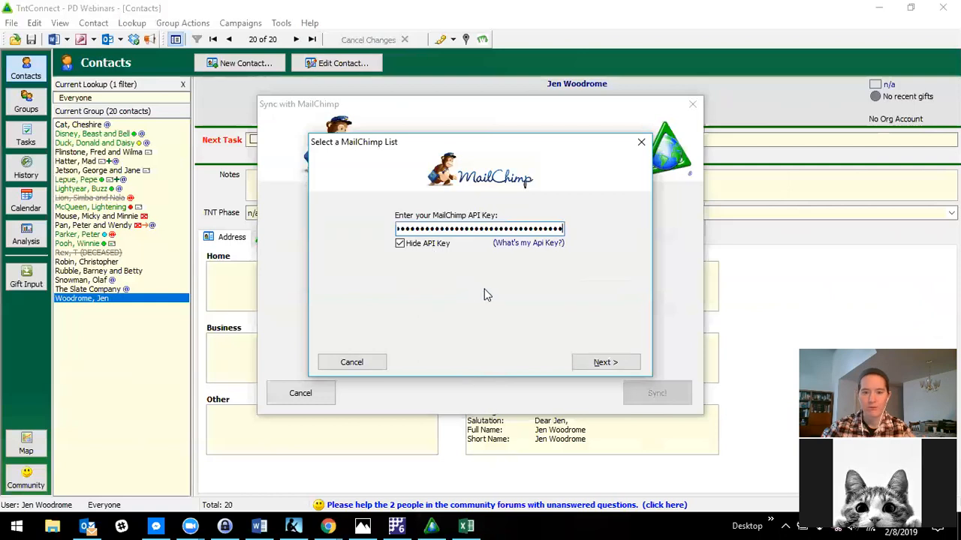
pyautogui.click(604, 363)
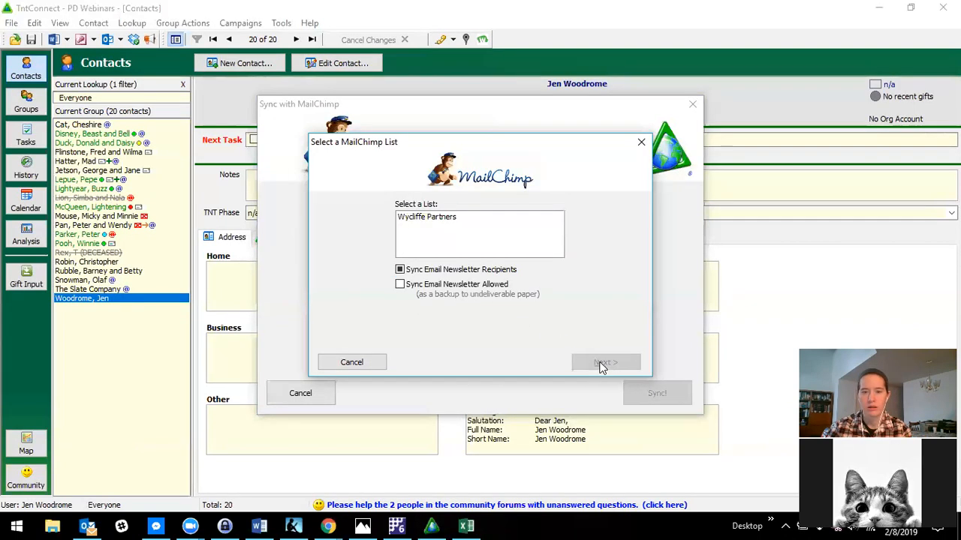
# - Select the Wycliffe Partners list for syncing and accept the Email, First, Last and Greeting, Salutation fields
pyautogui.click(423, 217)
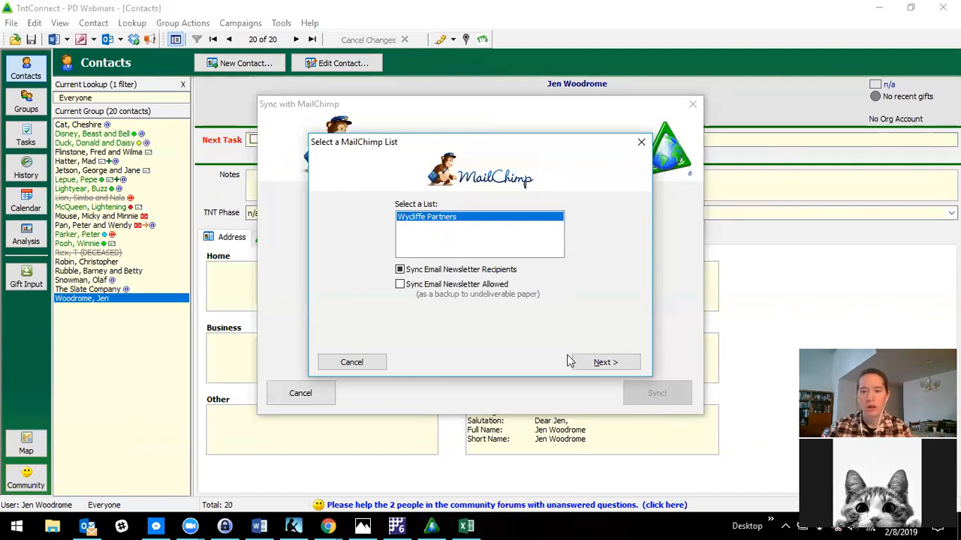
pyautogui.click(599, 364)
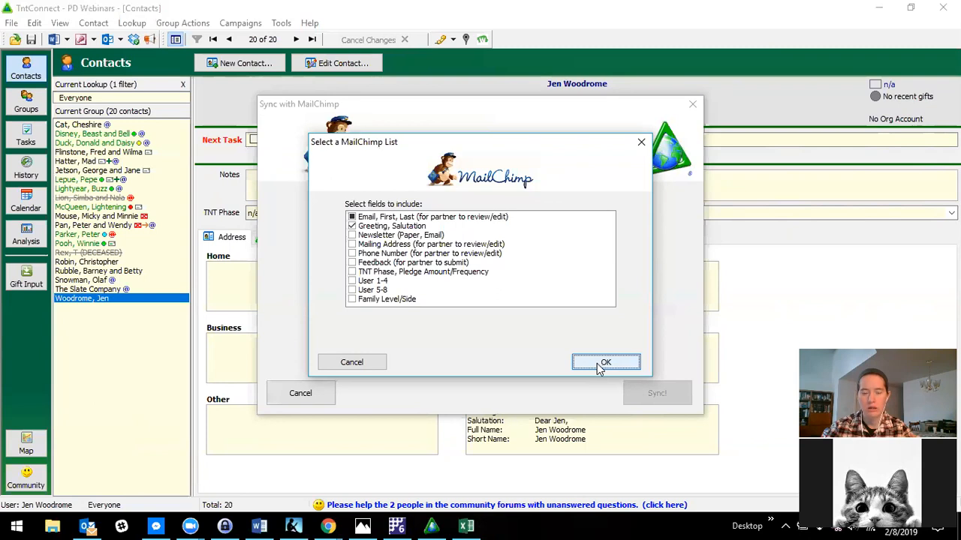
pyautogui.click(579, 457)
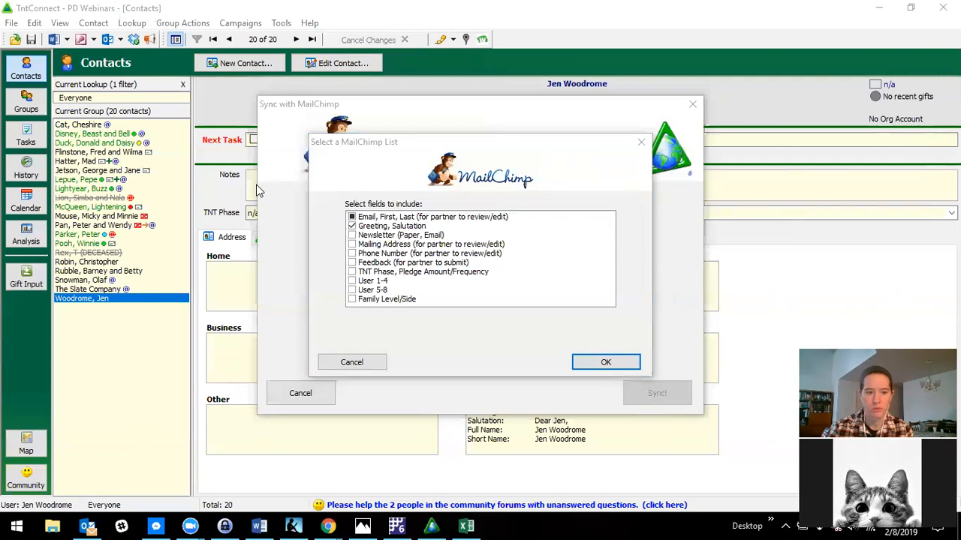
pyautogui.click(511, 339)
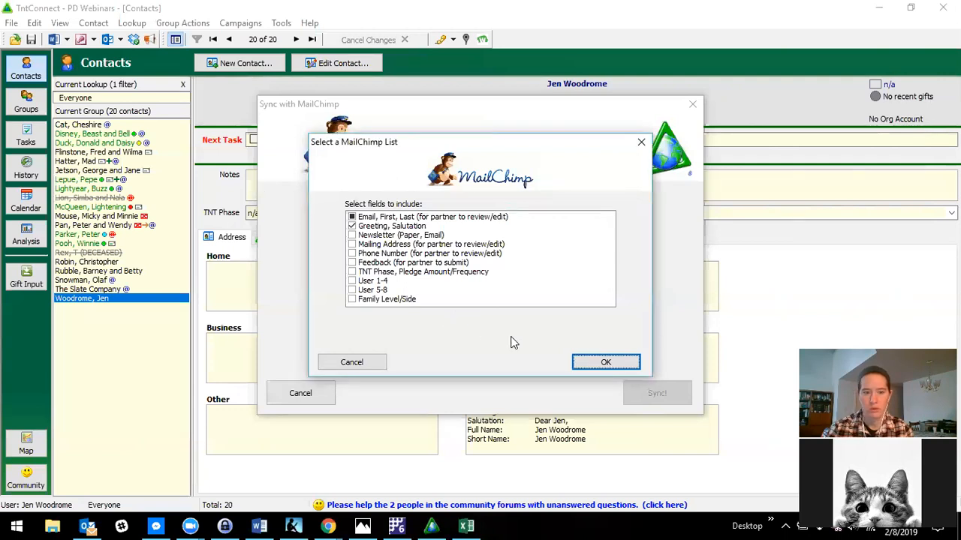
pyautogui.click(608, 363)
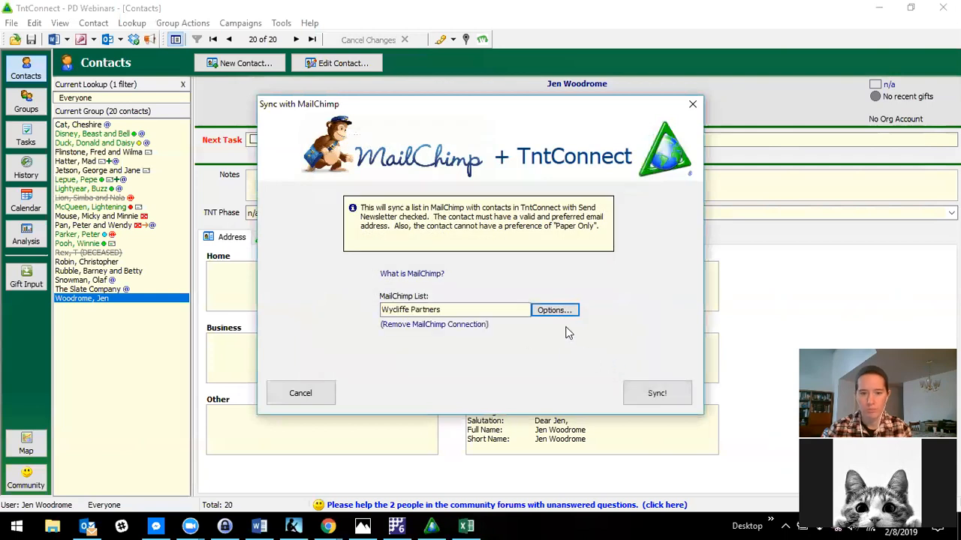
# - Start the sync and add all contacts found only in TntConnect to MailChimp
pyautogui.click(659, 399)
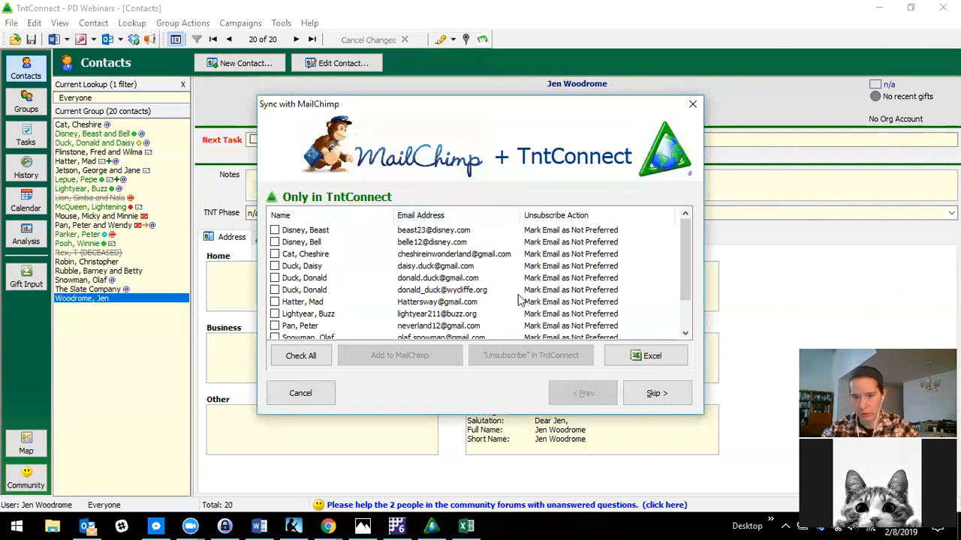
pyautogui.scroll(-1, 517, 297)
pyautogui.scroll(1, 424, 292)
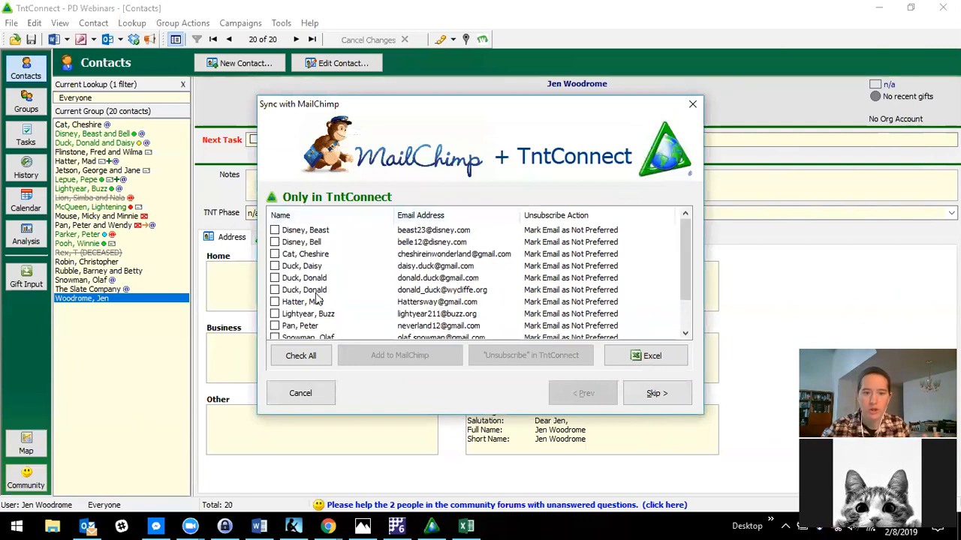
pyautogui.click(309, 358)
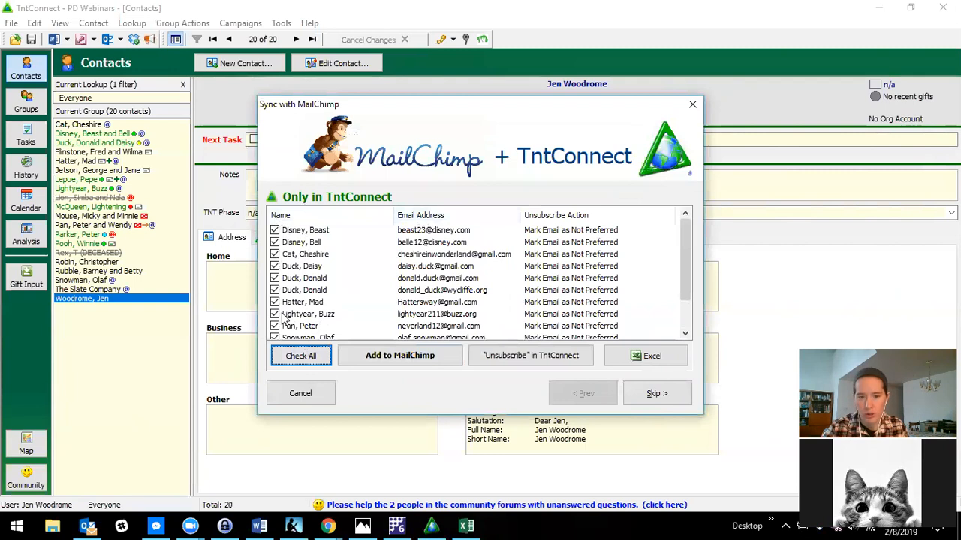
pyautogui.click(425, 361)
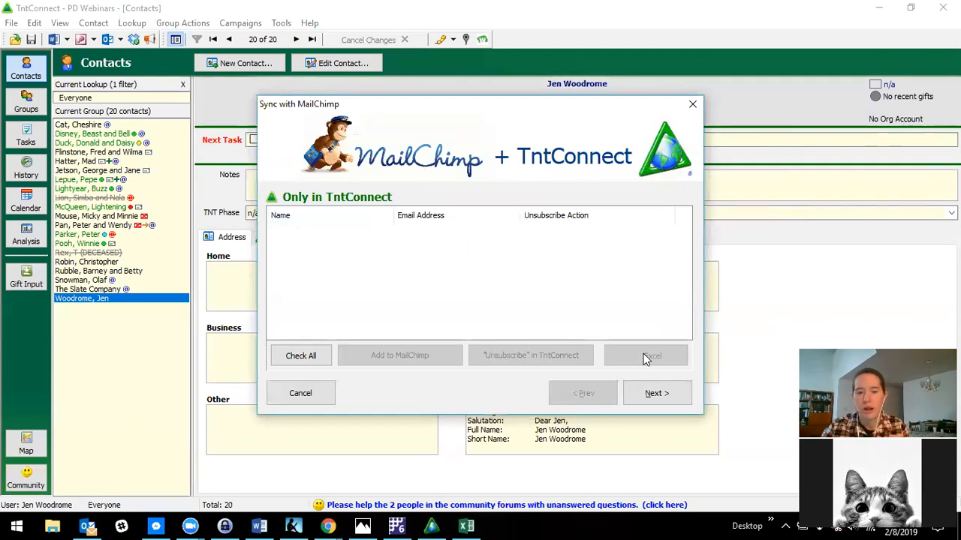
# - Continue past the Only in MailChimp contacts without changes and finish the sync
pyautogui.click(654, 392)
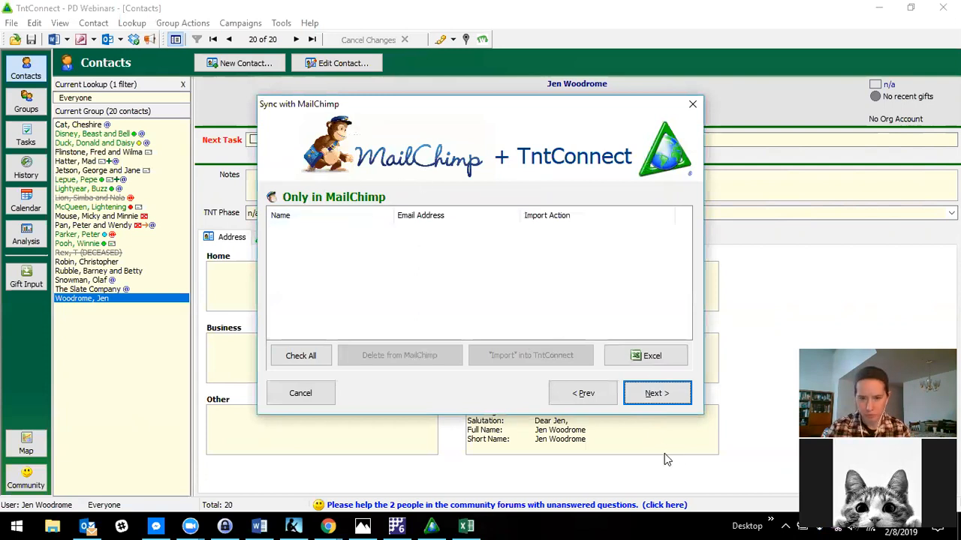
pyautogui.click(652, 393)
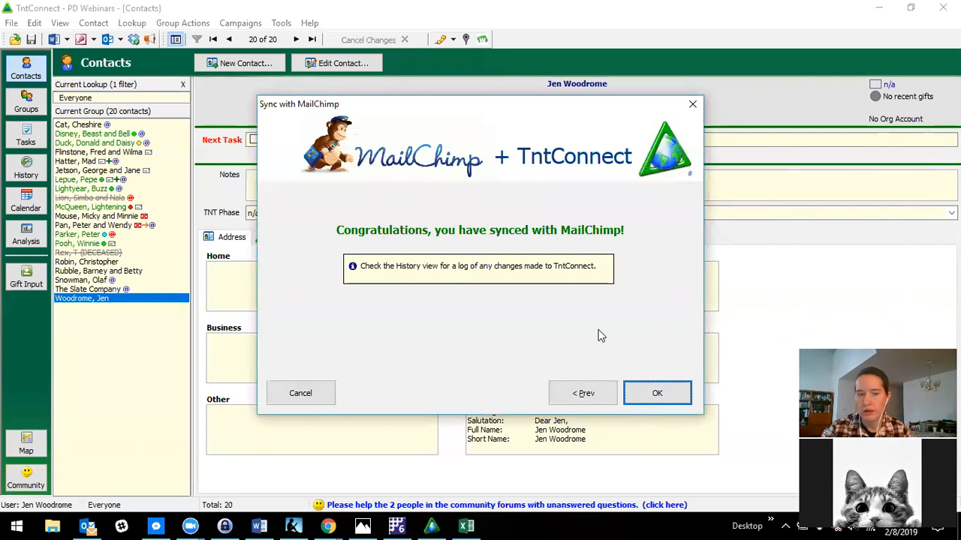
pyautogui.click(670, 391)
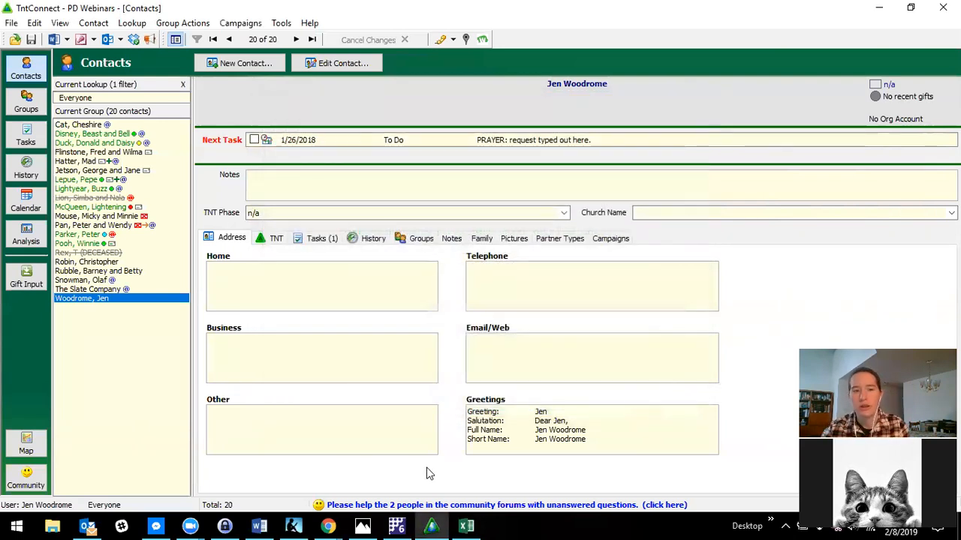
# - Switch to Chrome and view the mailchimp-export-names.xlsx spreadsheet with its email, last name, first name and Groups columns
pyautogui.click(327, 517)
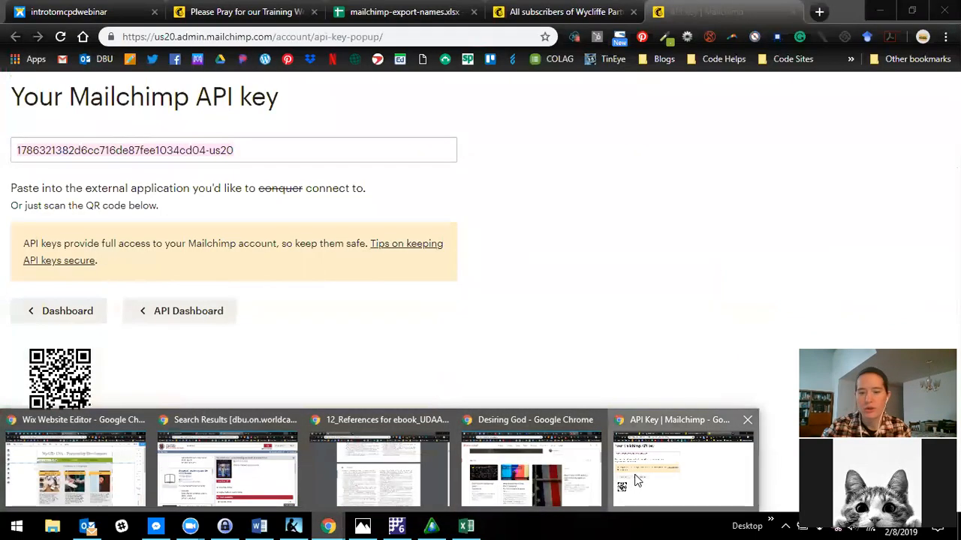
pyautogui.click(634, 480)
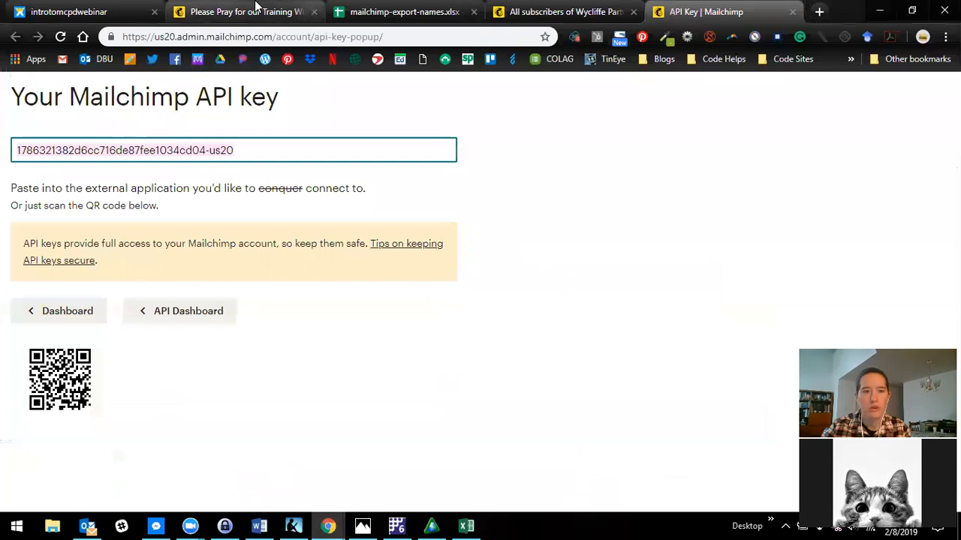
pyautogui.click(398, 11)
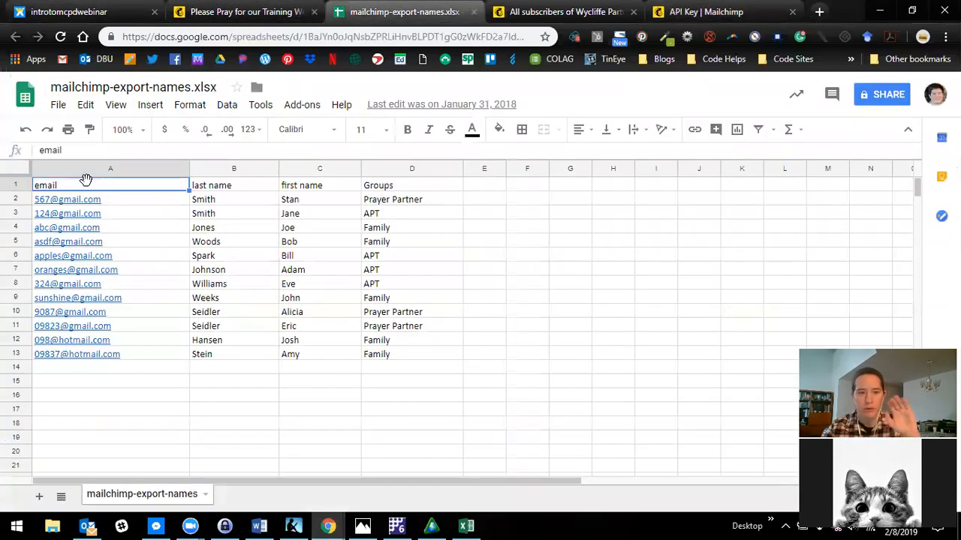
pyautogui.hotkey('alt', 'Tab')
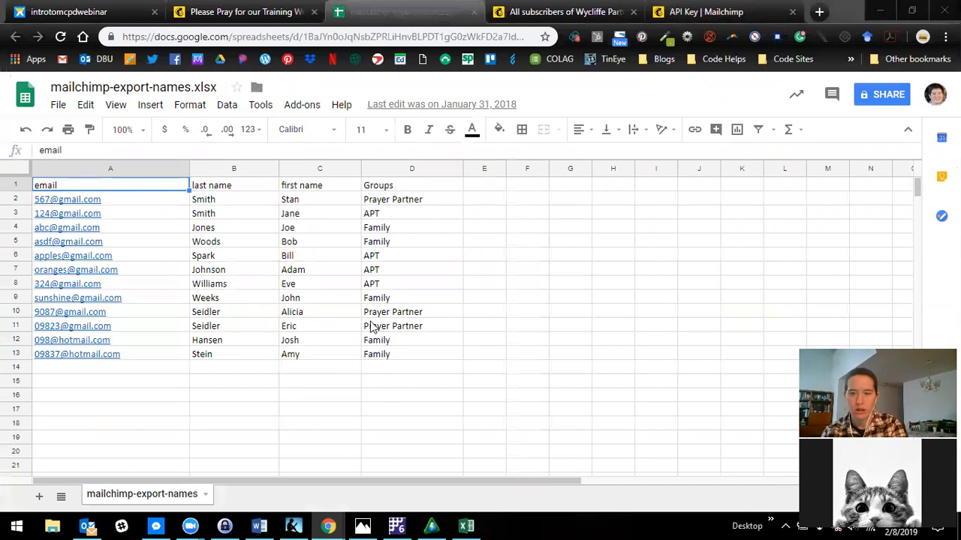
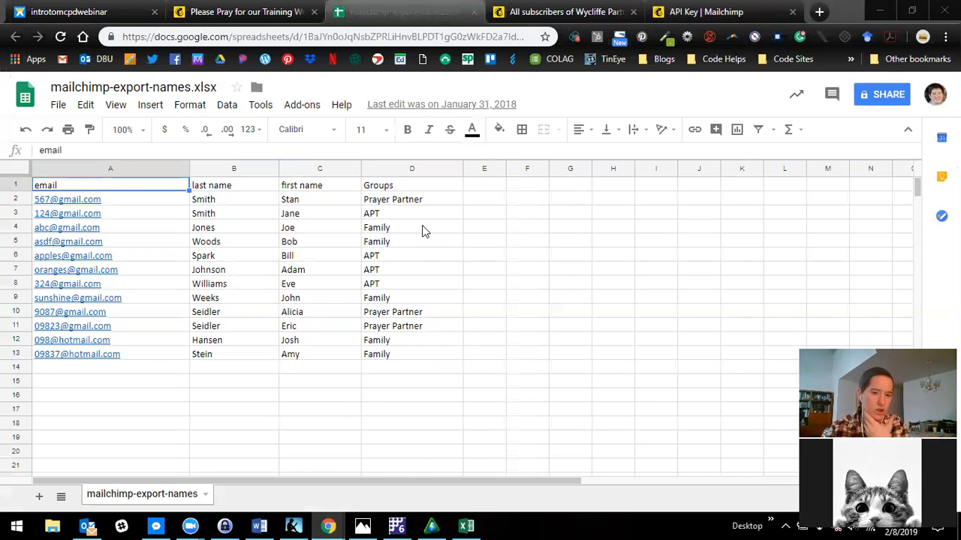
# - Close the Mailchimp API Key page and return to the Wycliffe Partners subscribers page
pyautogui.click(231, 13)
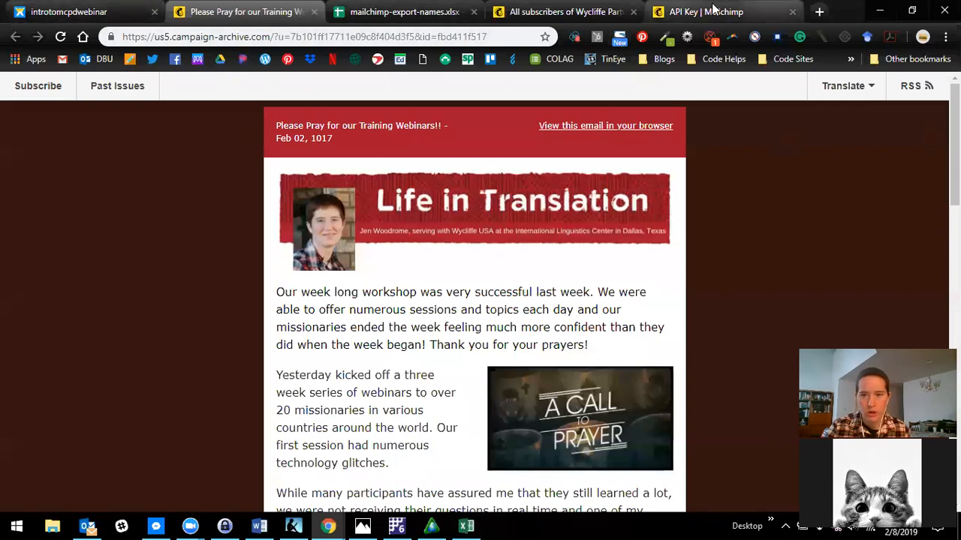
pyautogui.click(727, 13)
pyautogui.click(792, 12)
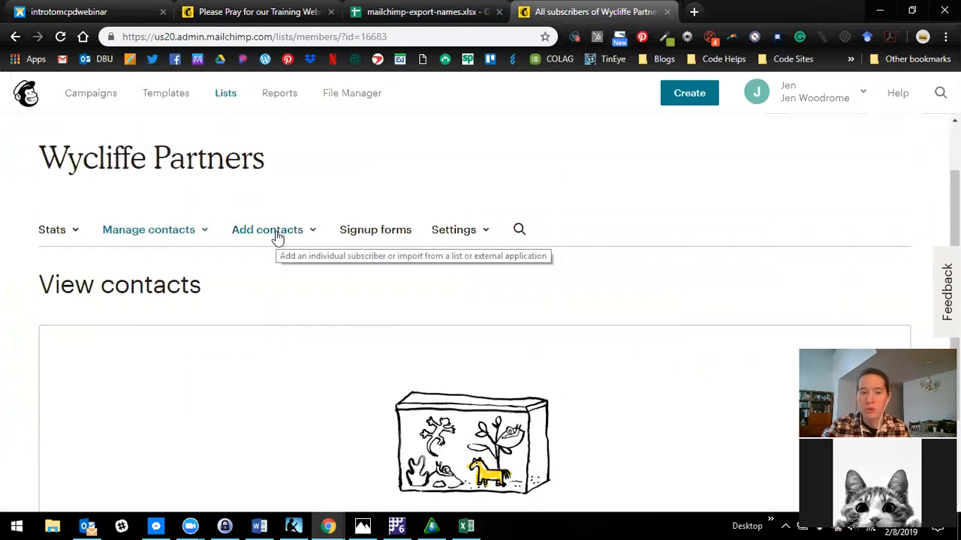
# - Open the form for adding a single subscriber to Wycliffe Partners and examine its fields, tags and permission options
pyautogui.click(278, 234)
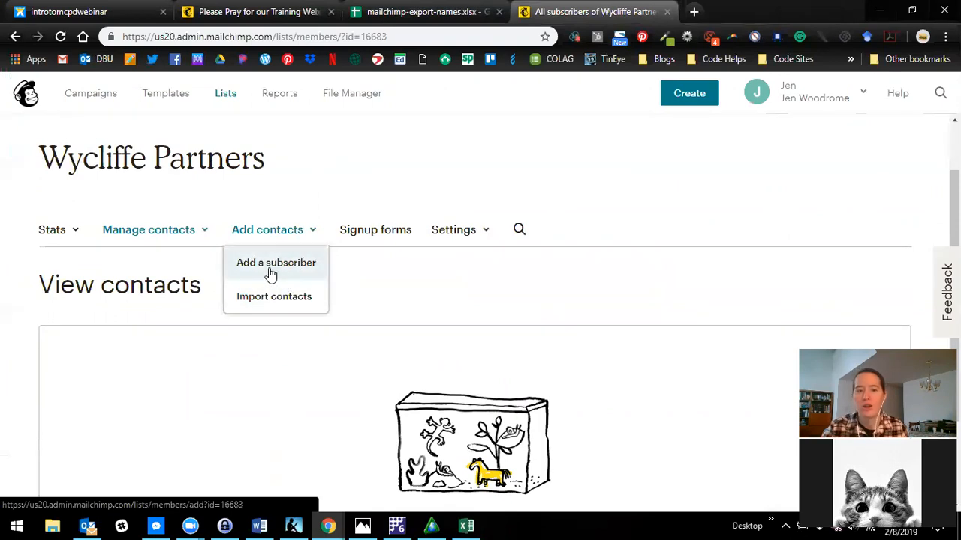
pyautogui.click(280, 270)
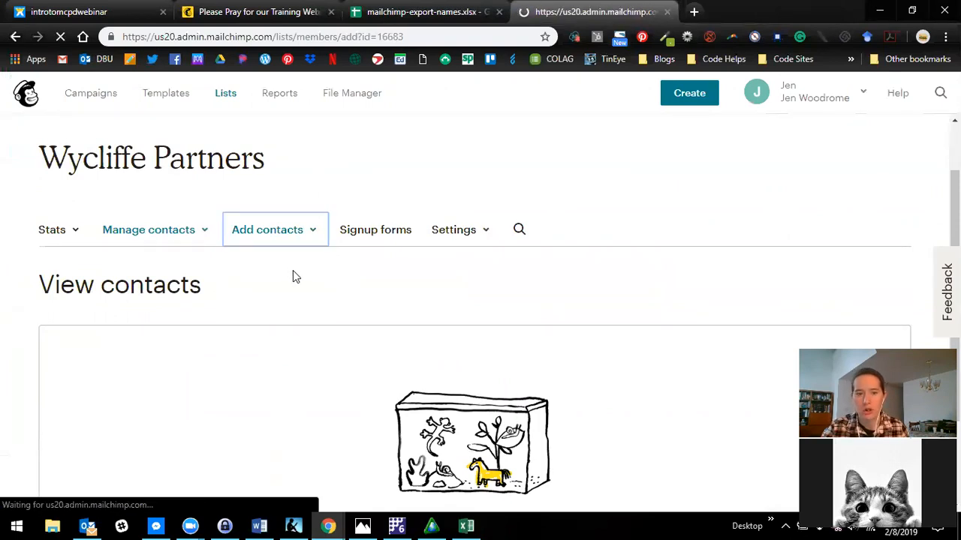
pyautogui.scroll(-4, 300, 300)
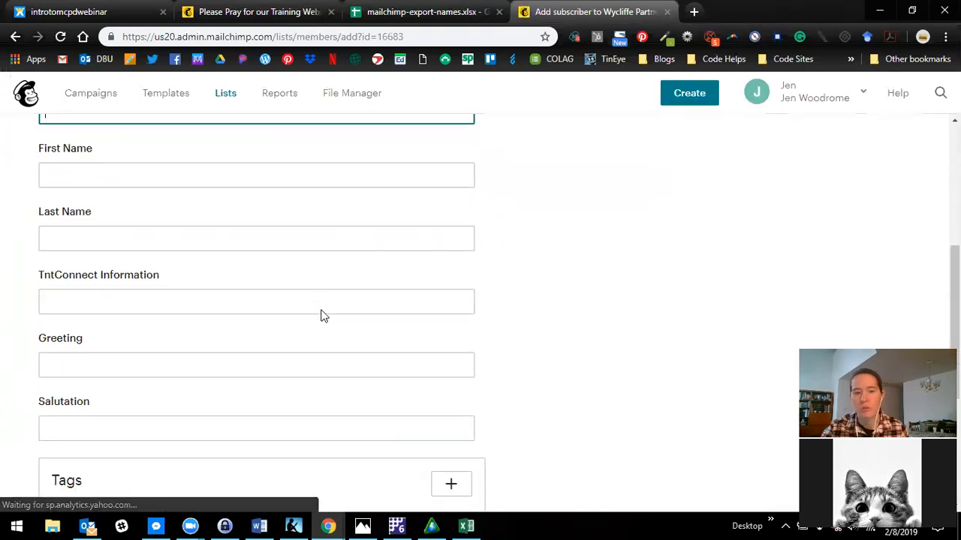
pyautogui.scroll(-4, 323, 315)
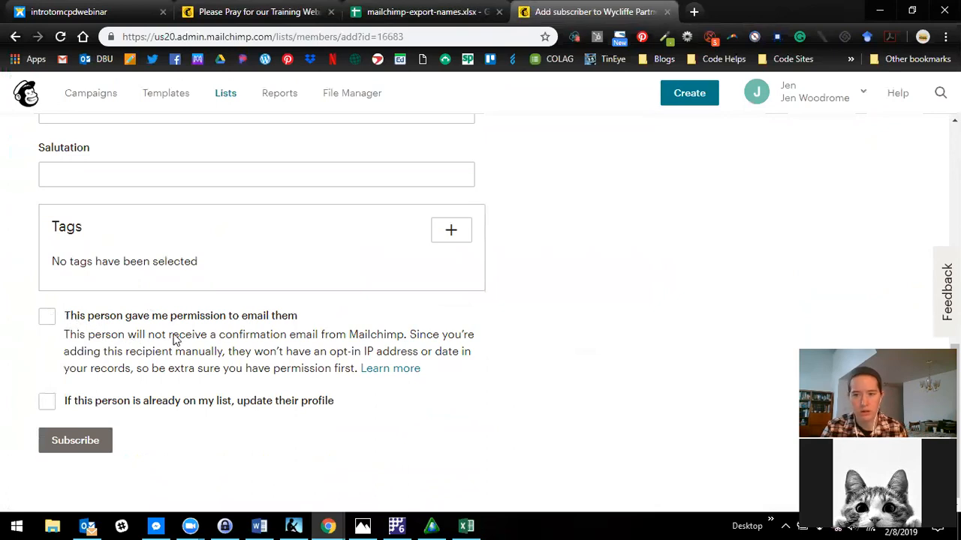
pyautogui.scroll(8, 183, 335)
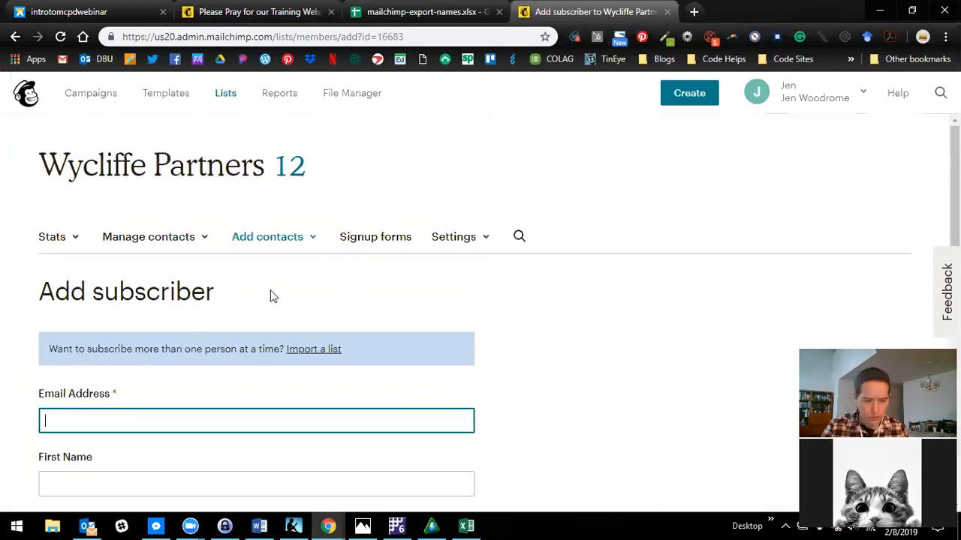
# - Begin importing contacts into the Wycliffe Partners list with the Copy/paste from file method
pyautogui.click(263, 240)
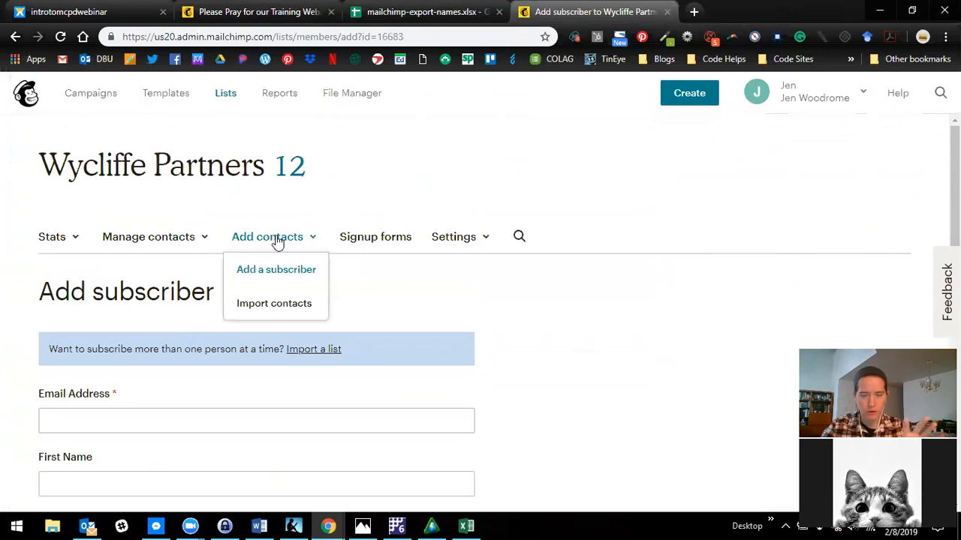
pyautogui.click(280, 307)
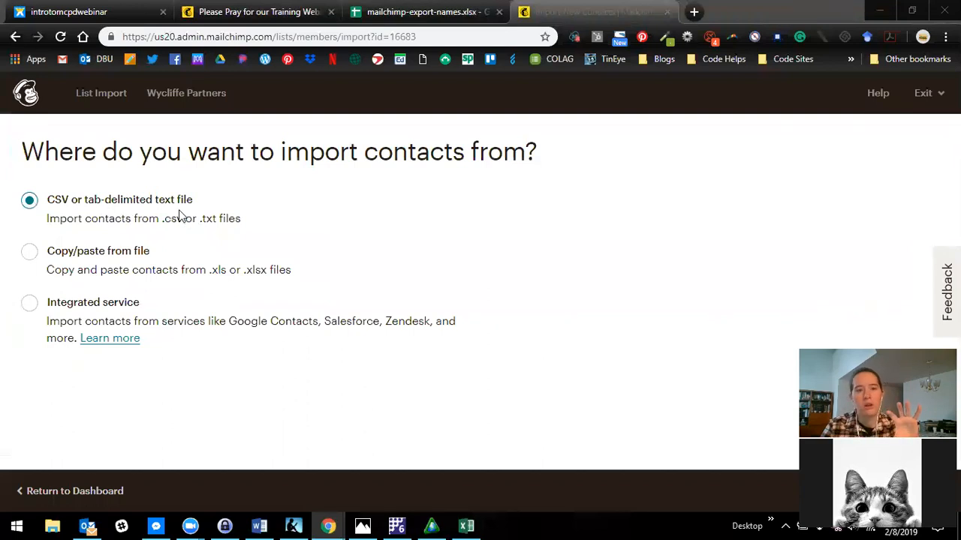
pyautogui.click(417, 11)
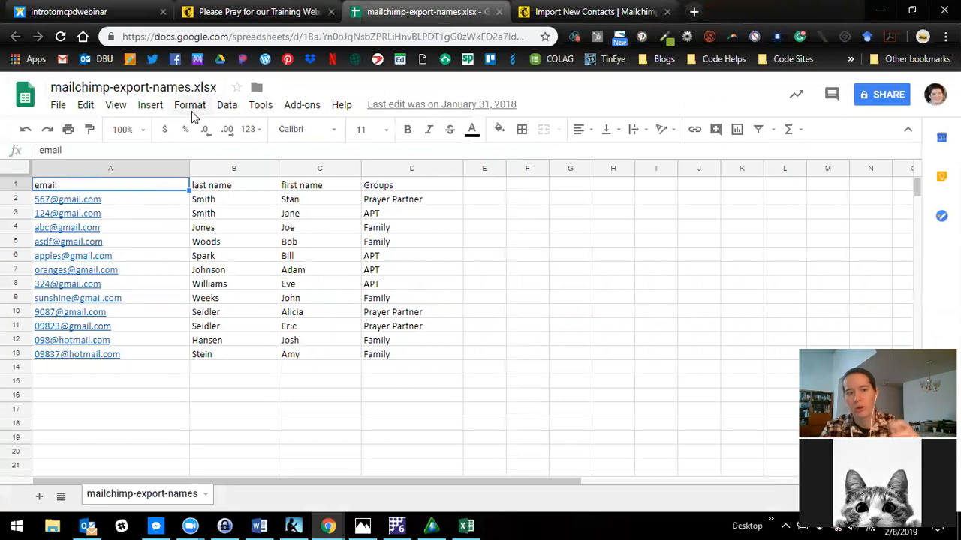
pyautogui.click(593, 12)
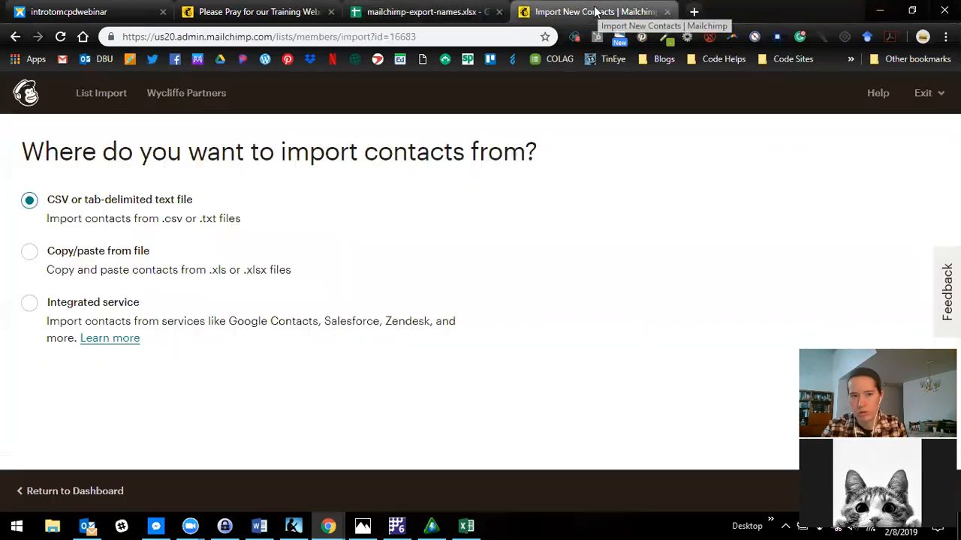
pyautogui.click(29, 253)
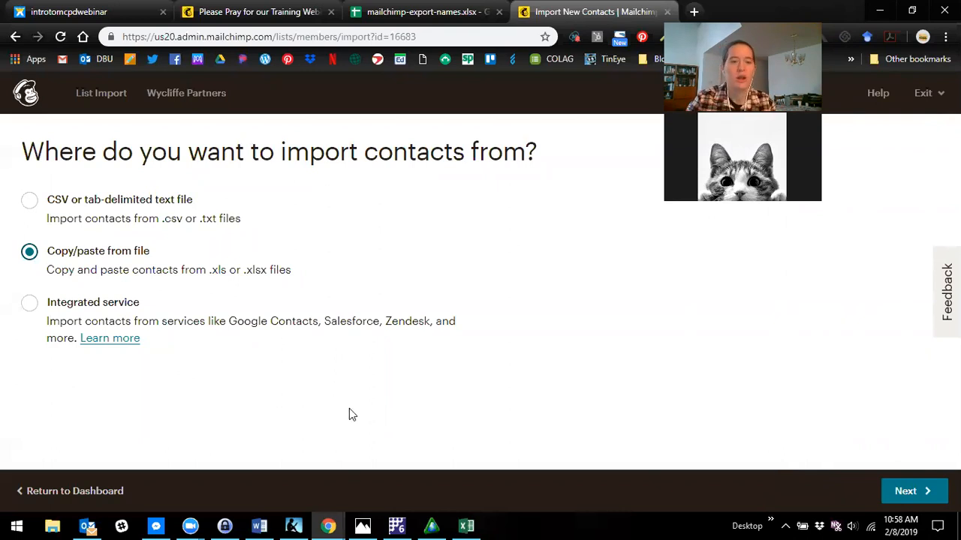
pyautogui.click(907, 490)
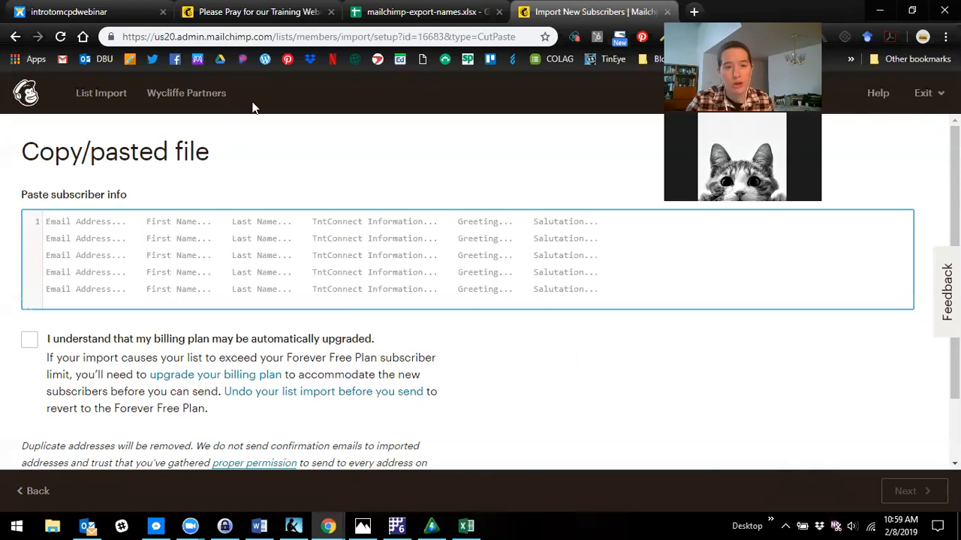
# - Copy cells A2:D14 of mailchimp-export-names.xlsx into Mailchimp's subscriber info field and remove the empty last line
pyautogui.click(443, 12)
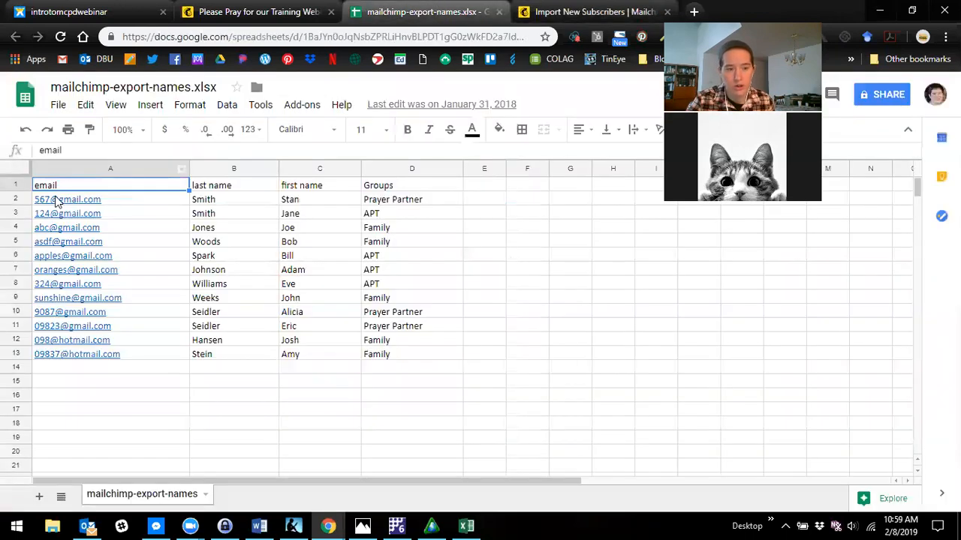
pyautogui.moveTo(111, 201); pyautogui.dragTo(389, 363)
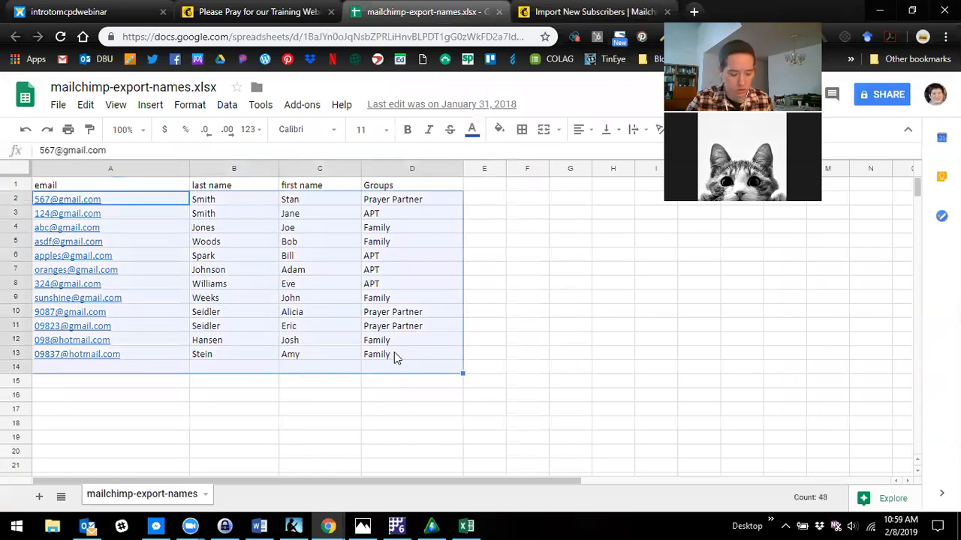
pyautogui.hotkey('ctrl', 'c')
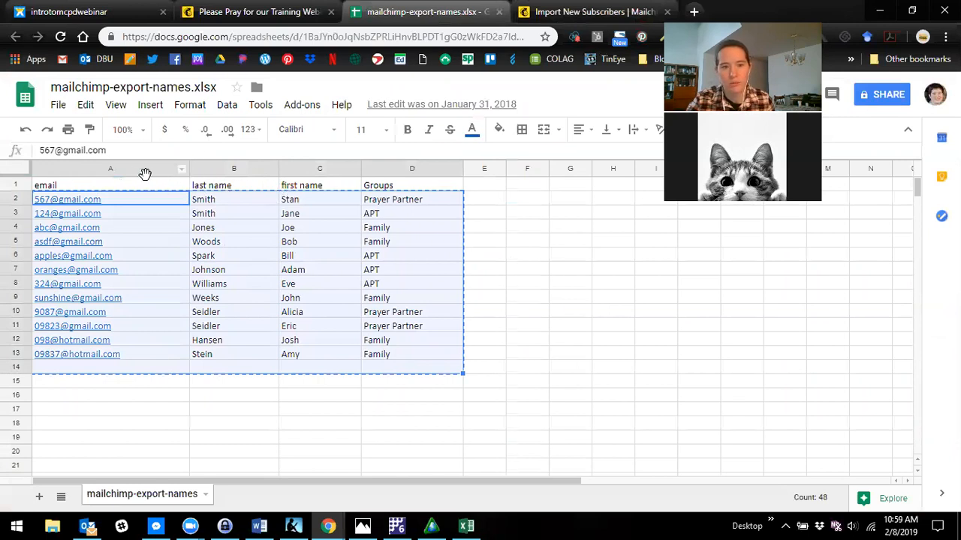
pyautogui.hotkey('ctrl', 'Tab')
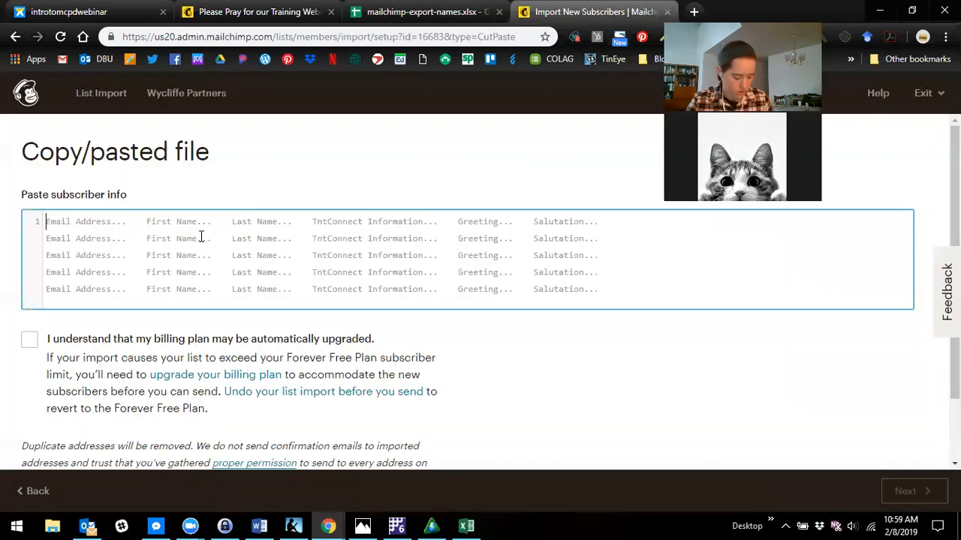
pyautogui.hotkey('ctrl', 'v')
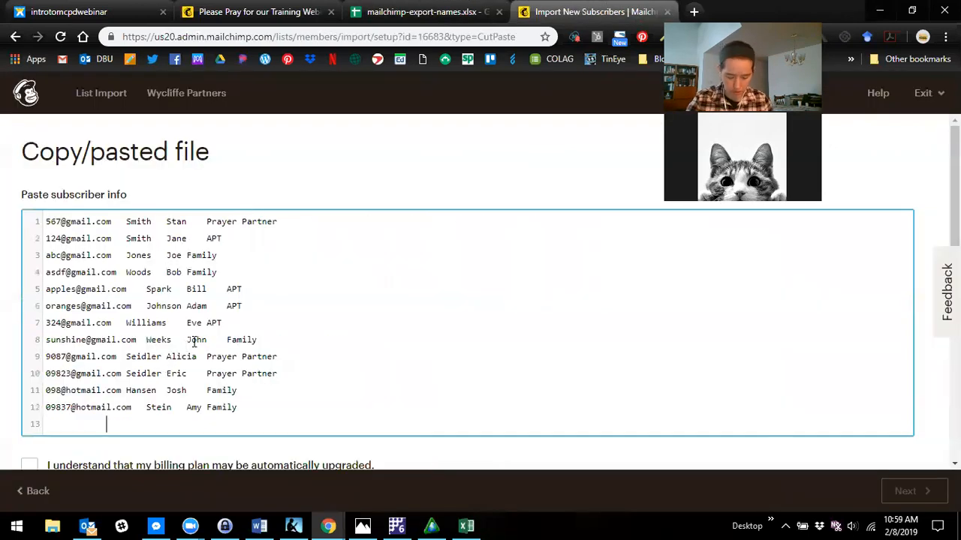
pyautogui.press('BackSpace')
pyautogui.press('BackSpace')
pyautogui.press('BackSpace')
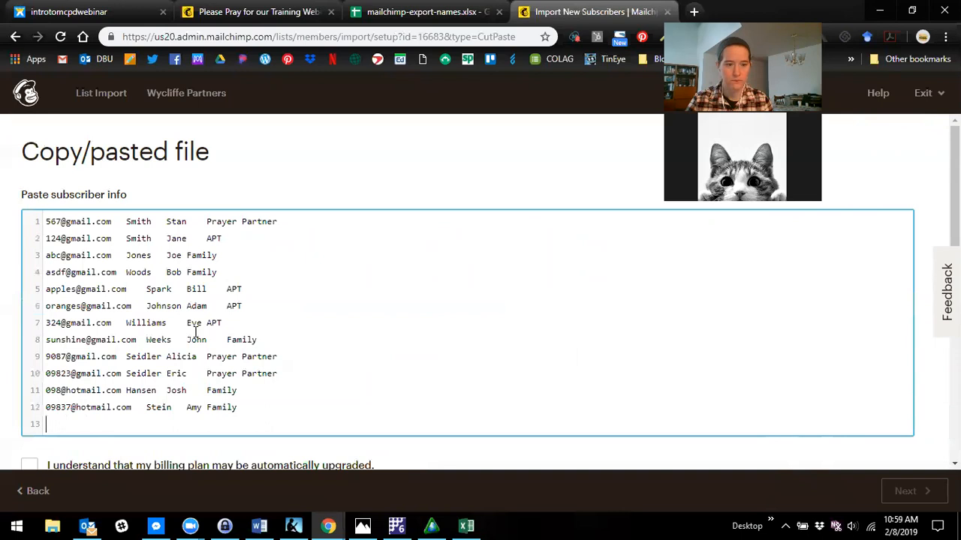
pyautogui.press('BackSpace')
# - Acknowledge that the billing plan may be automatically upgraded and continue to column matching
pyautogui.scroll(-1, 333, 403)
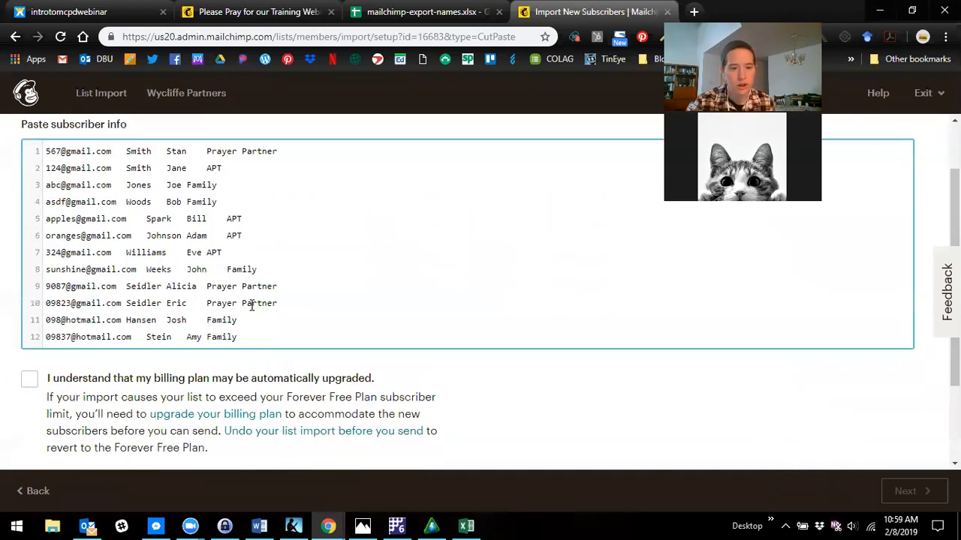
pyautogui.scroll(-1, 251, 304)
pyautogui.click(30, 309)
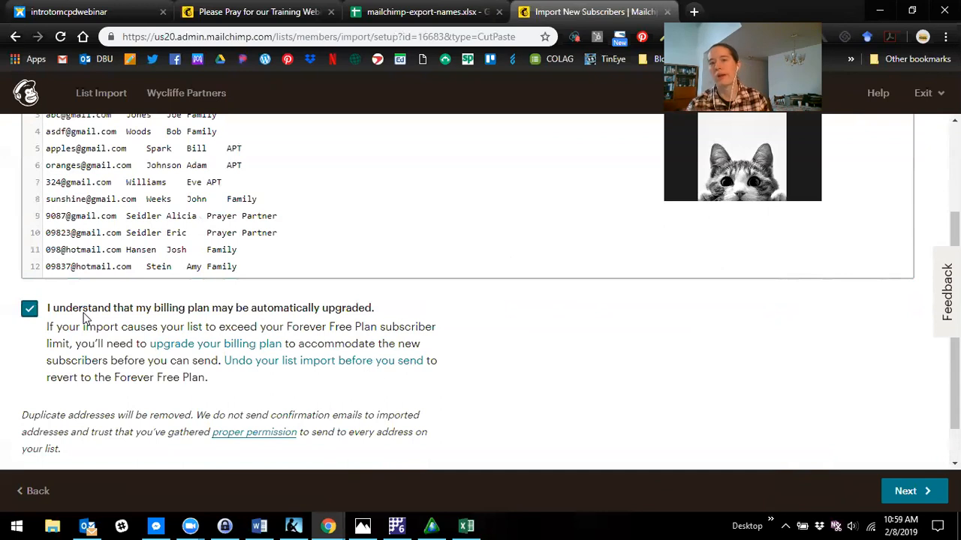
pyautogui.click(921, 498)
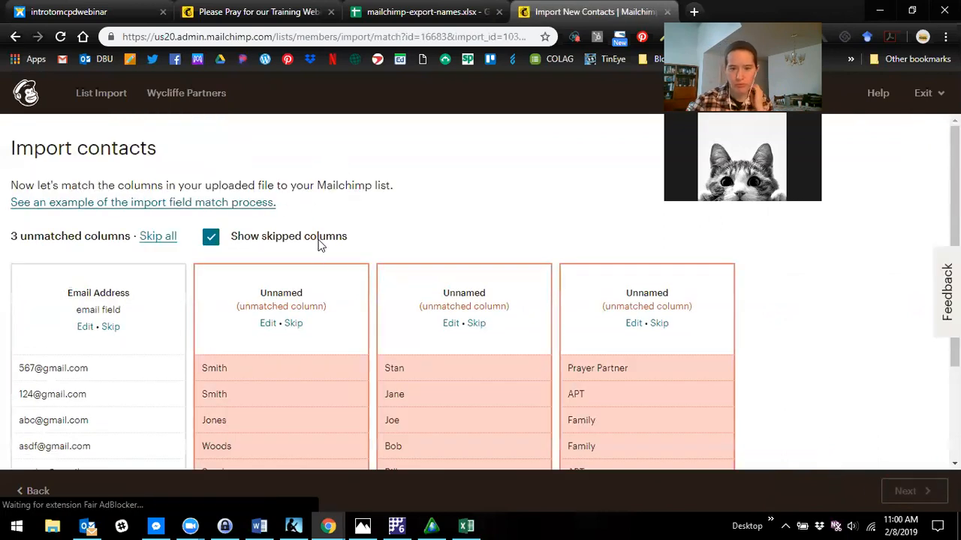
# - Match the second import column, holding the surnames, to the Last Name field and save it
pyautogui.scroll(-1, 318, 255)
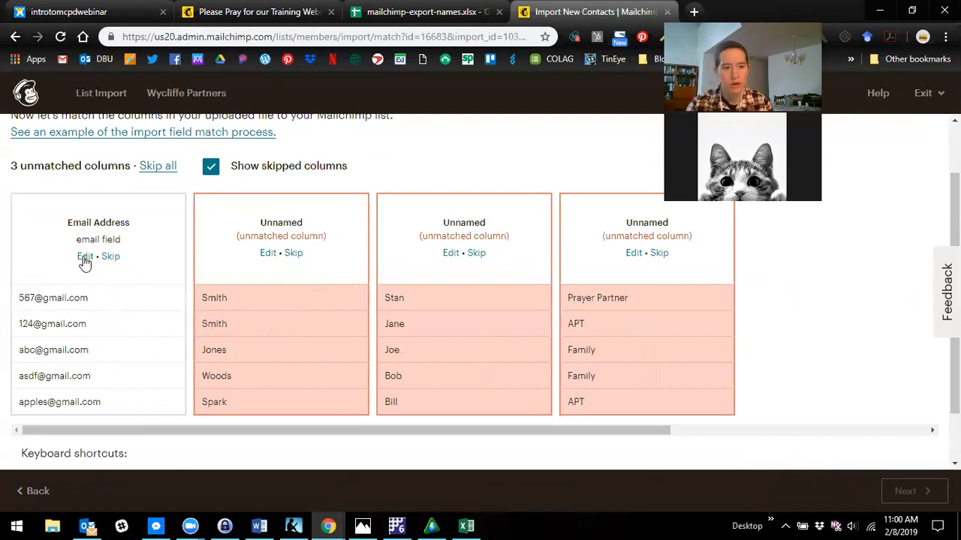
pyautogui.click(268, 256)
pyautogui.click(278, 235)
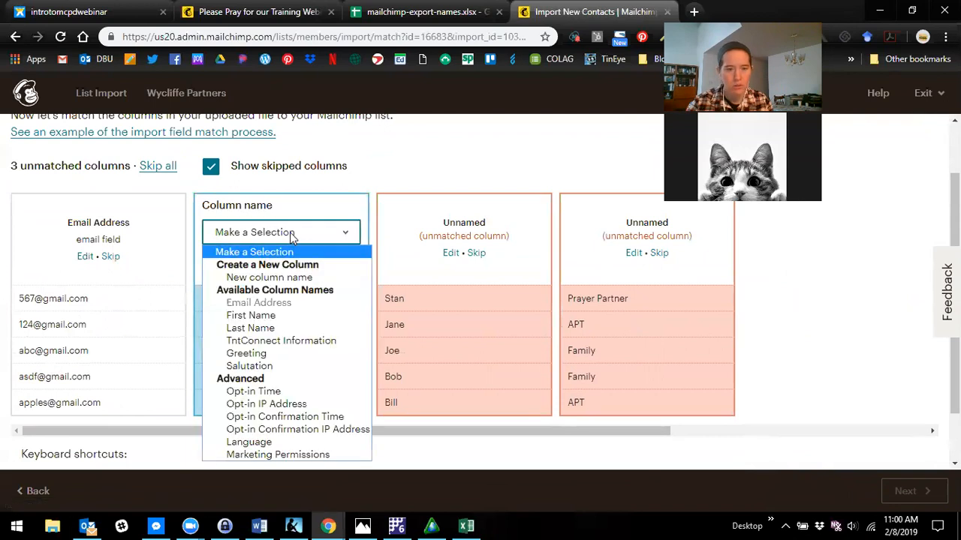
pyautogui.click(278, 328)
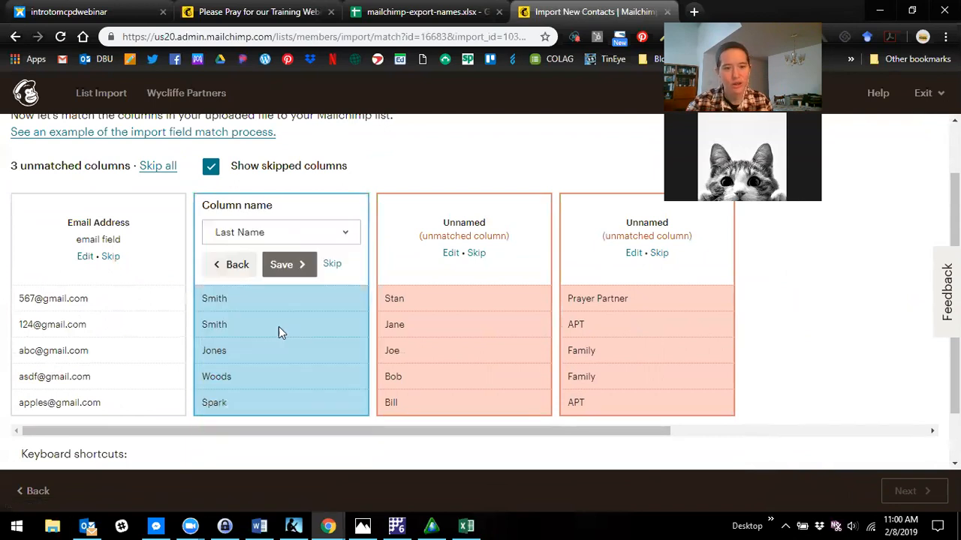
pyautogui.click(286, 266)
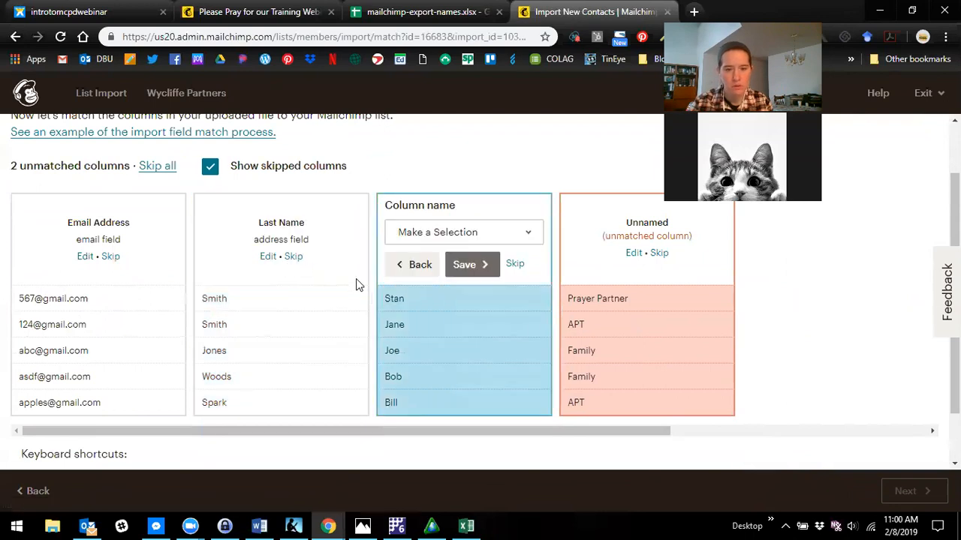
# - Match the third import column, holding the given names, to the First Name field and save it
pyautogui.click(525, 235)
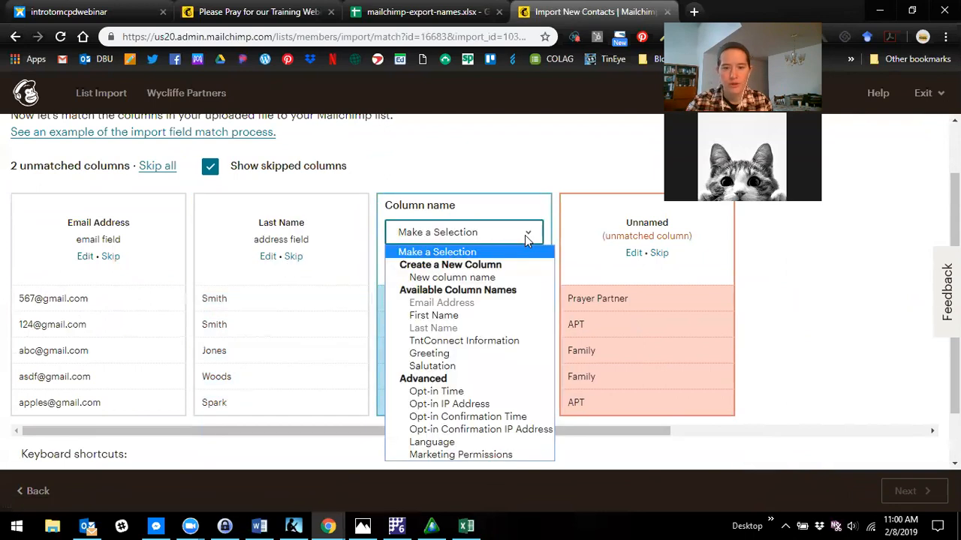
pyautogui.click(493, 316)
pyautogui.click(472, 268)
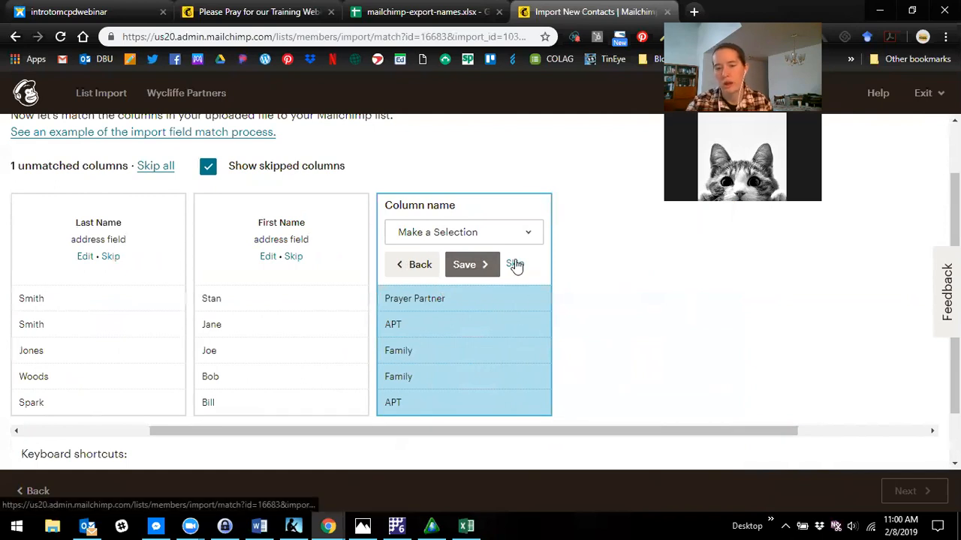
# - Exclude the column with Prayer Partner, APT and Family values from the import and proceed to the import review
pyautogui.click(515, 264)
pyautogui.scroll(1, 578, 316)
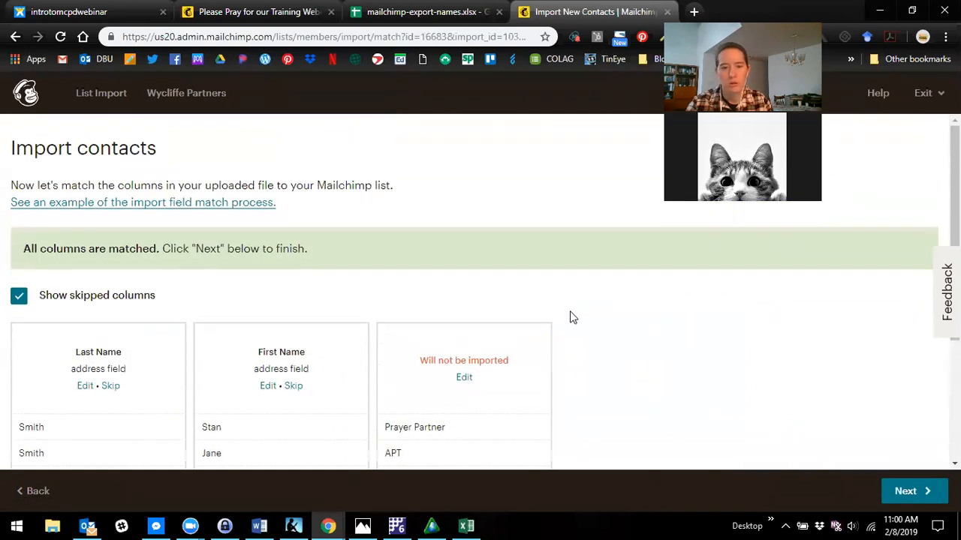
pyautogui.scroll(-3, 811, 403)
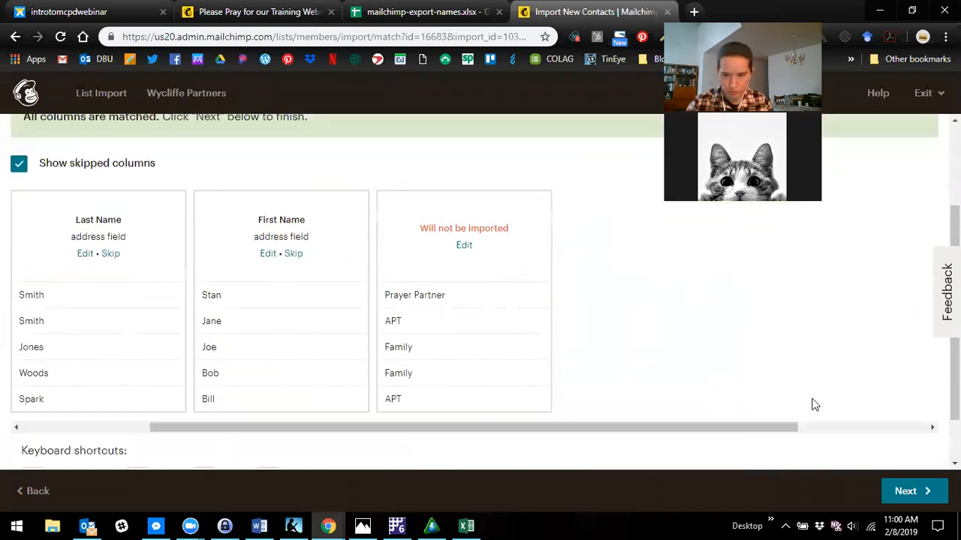
pyautogui.scroll(1, 816, 409)
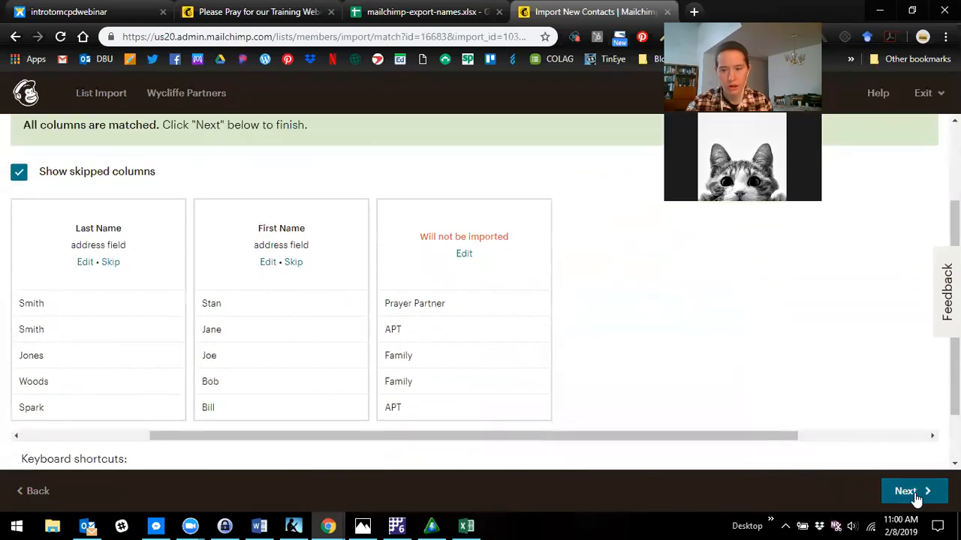
pyautogui.scroll(-1, 350, 360)
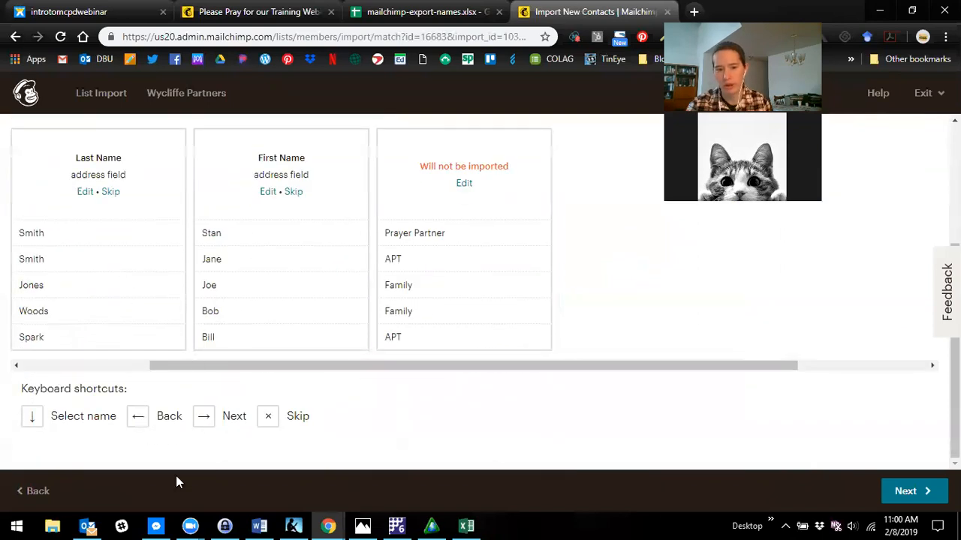
pyautogui.click(904, 491)
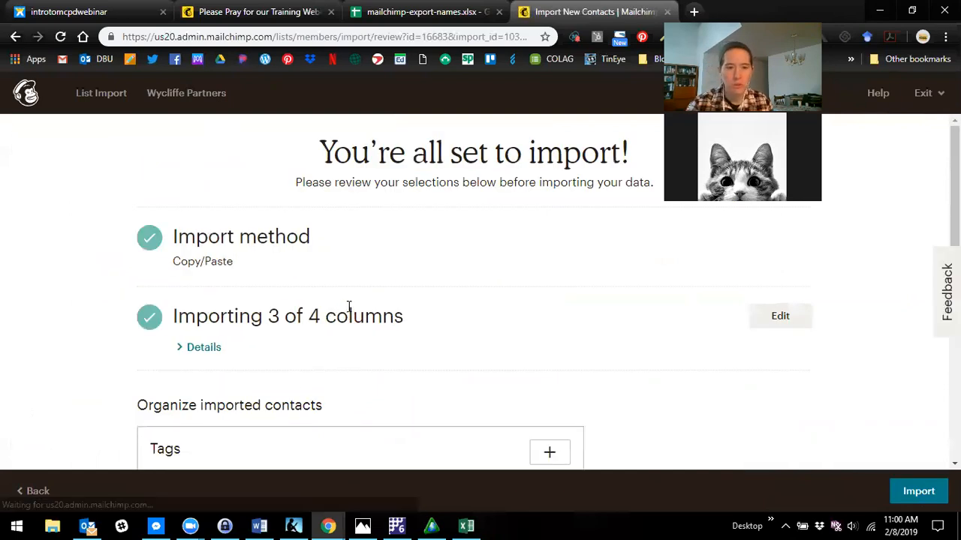
# - Review the import settings and import the pasted contacts as Subscribed, without tags or updating existing contacts
pyautogui.scroll(-1, 404, 297)
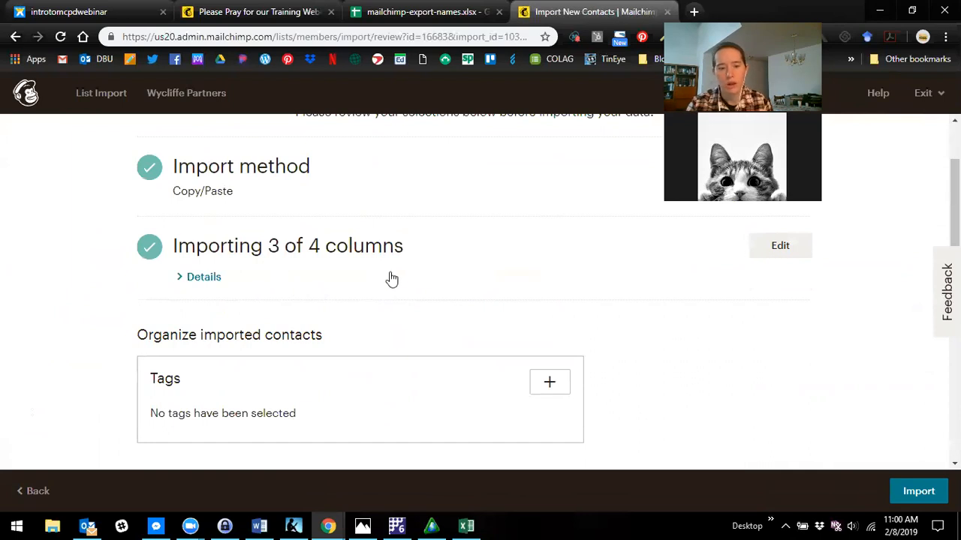
pyautogui.scroll(-2, 392, 280)
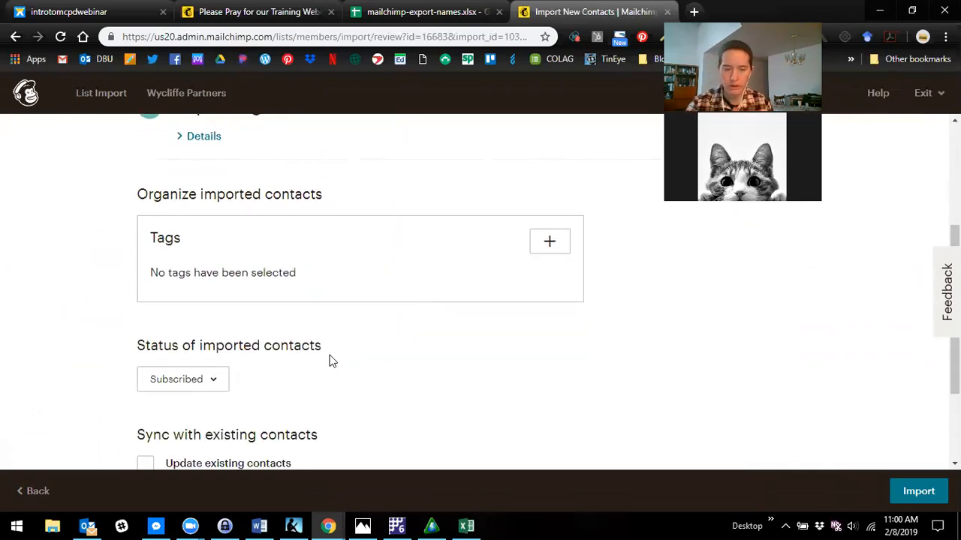
pyautogui.scroll(-1, 254, 424)
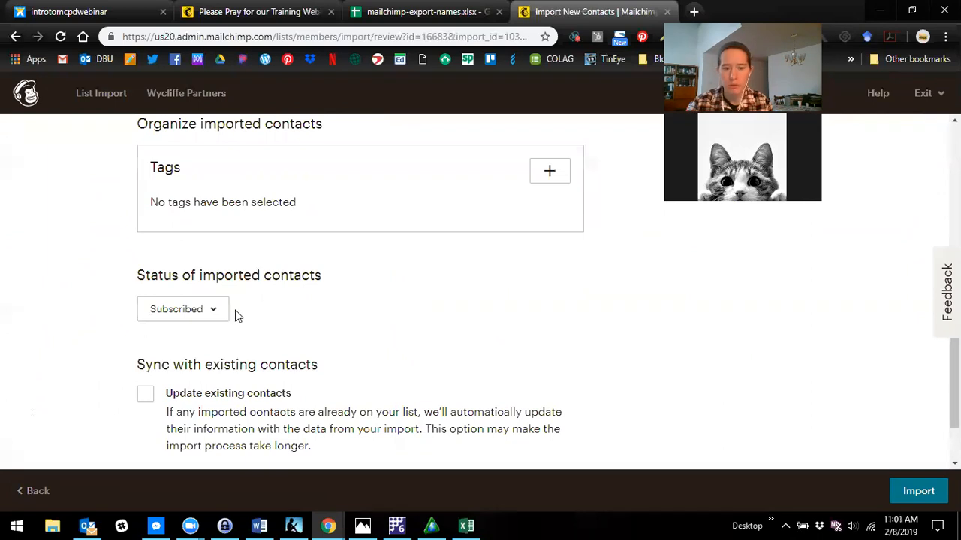
pyautogui.scroll(-1, 169, 341)
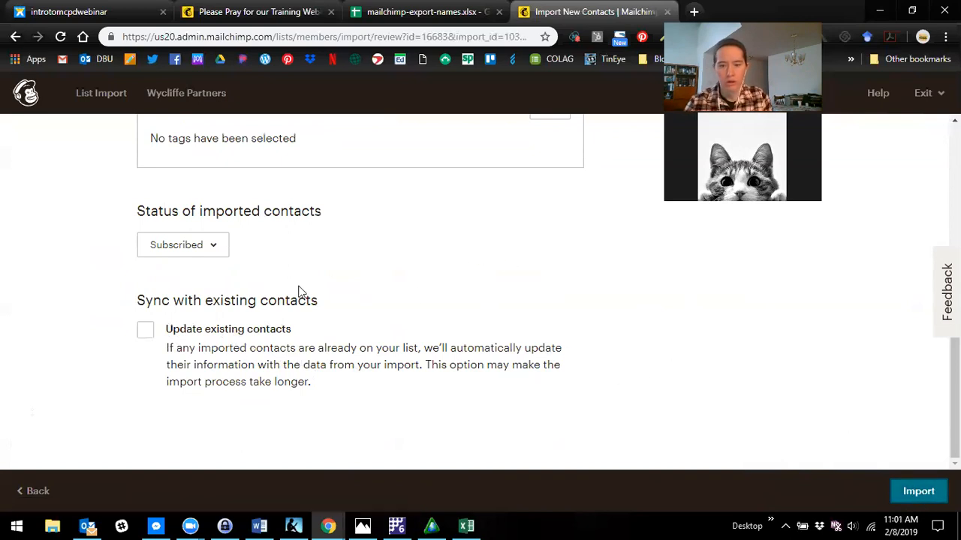
pyautogui.scroll(3, 656, 386)
pyautogui.scroll(-3, 675, 384)
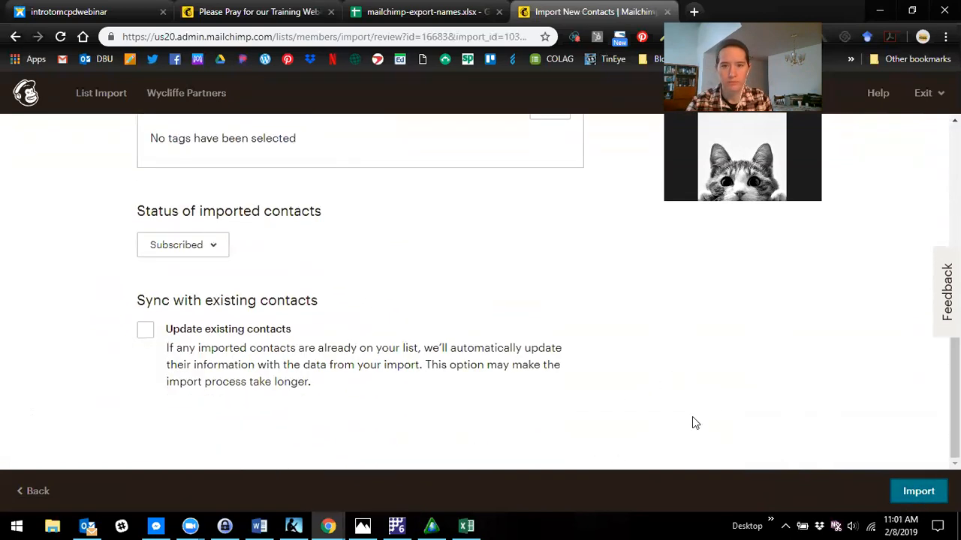
pyautogui.click(910, 495)
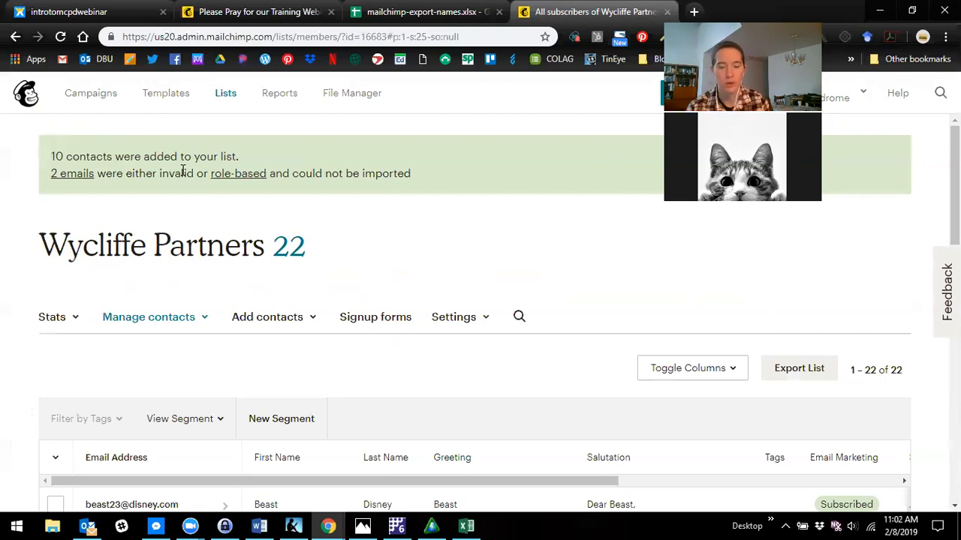
# - Look through the Wycliffe Partners contact list and its name, greeting, salutation and tag columns
pyautogui.scroll(-1, 225, 195)
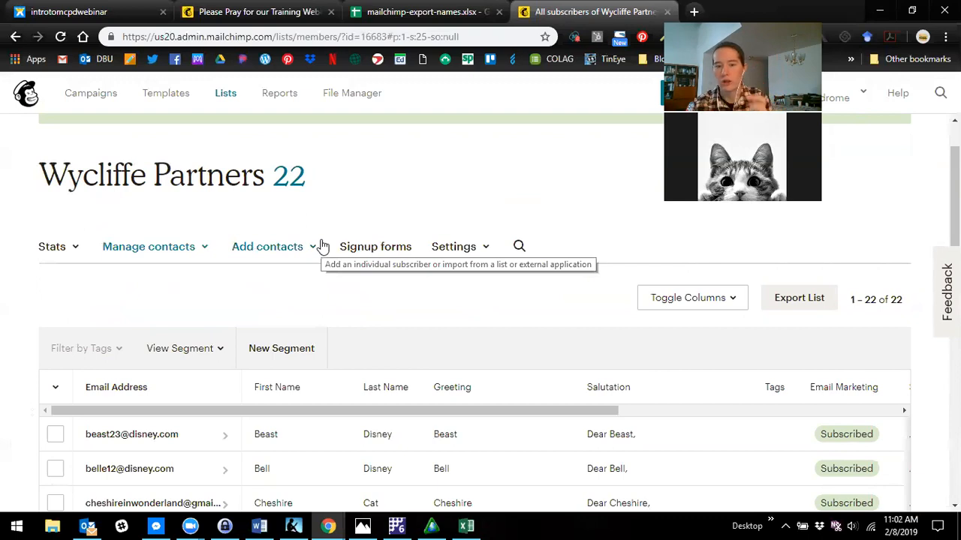
pyautogui.scroll(-4, 343, 248)
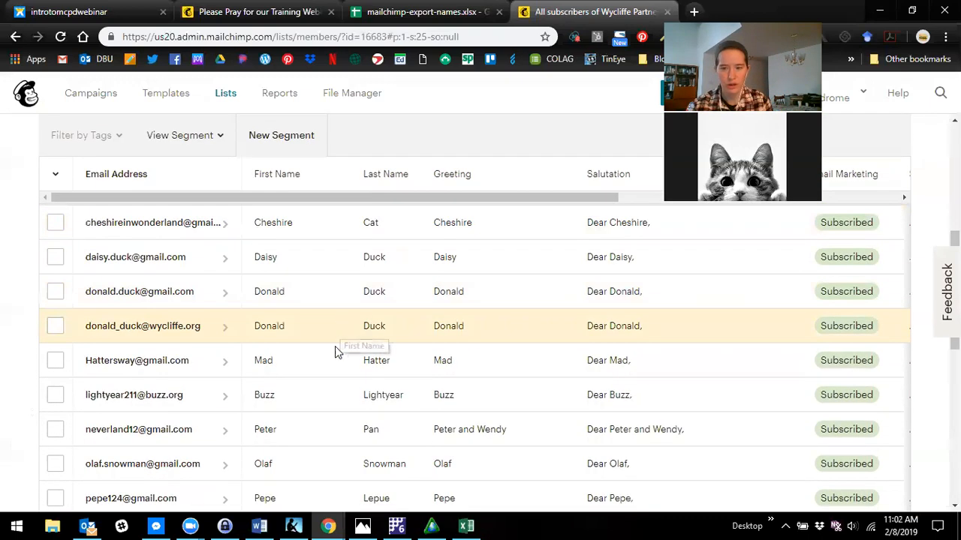
pyautogui.scroll(-3, 333, 356)
pyautogui.scroll(5, 330, 364)
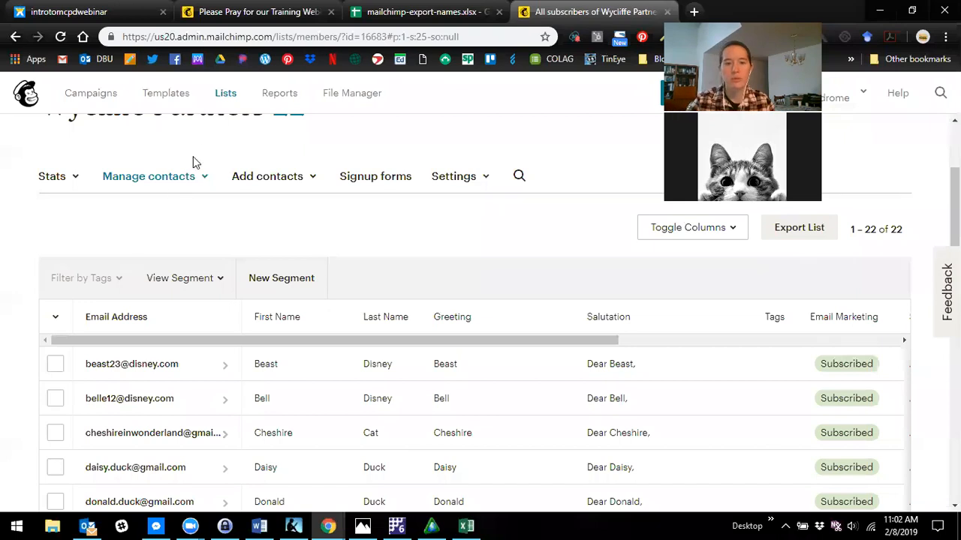
pyautogui.scroll(-1, 135, 225)
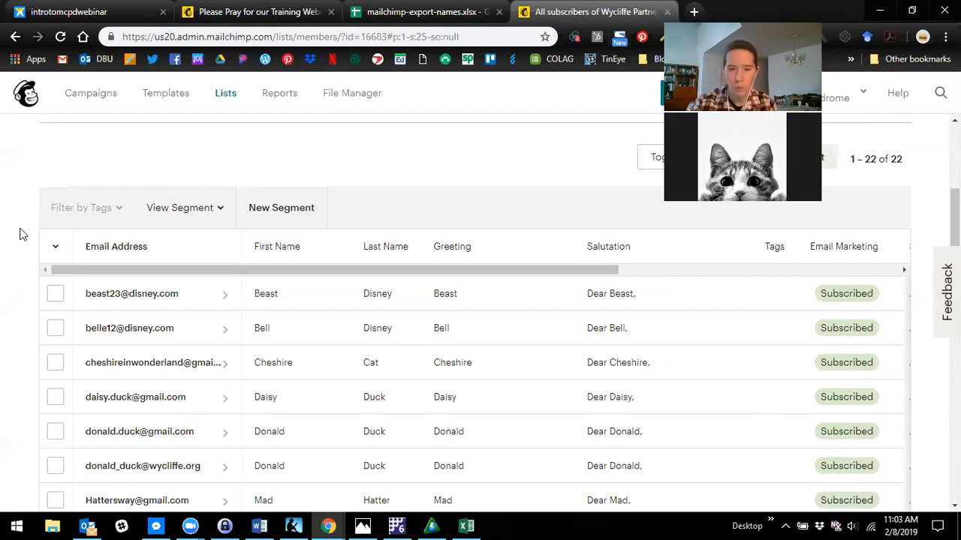
pyautogui.scroll(-2, 35, 315)
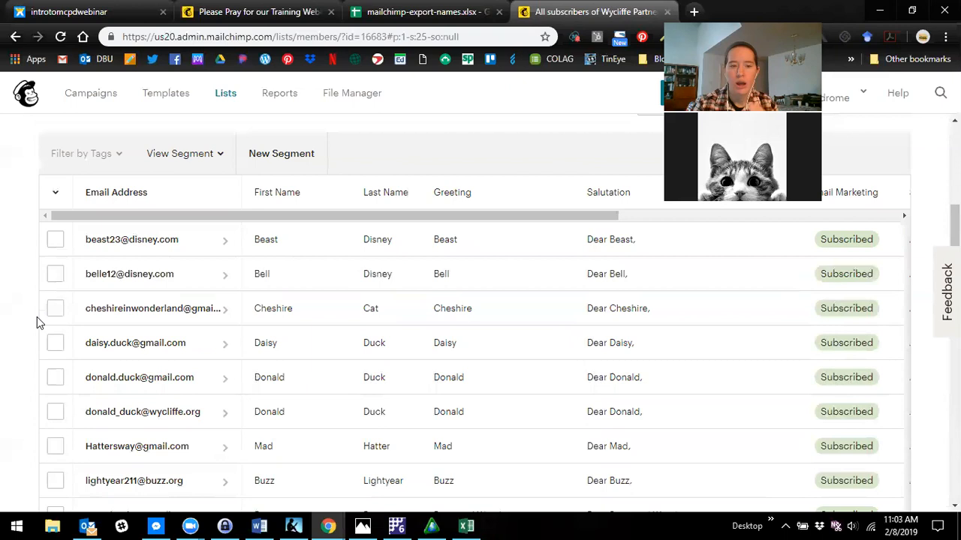
pyautogui.scroll(2, 30, 326)
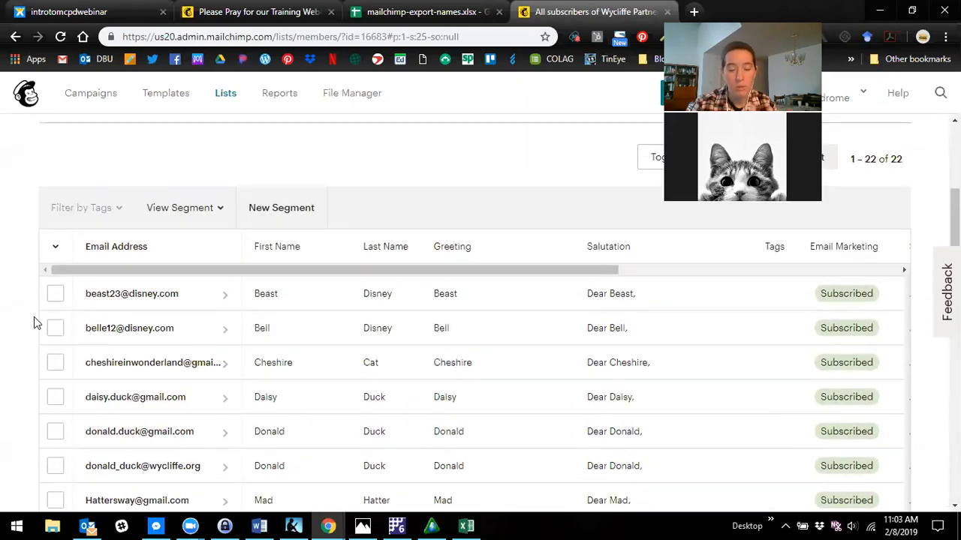
# - Select the contacts in rows 1, 2, 6 and 10 to 12 and give them a new tag named Prayer Team
pyautogui.click(55, 294)
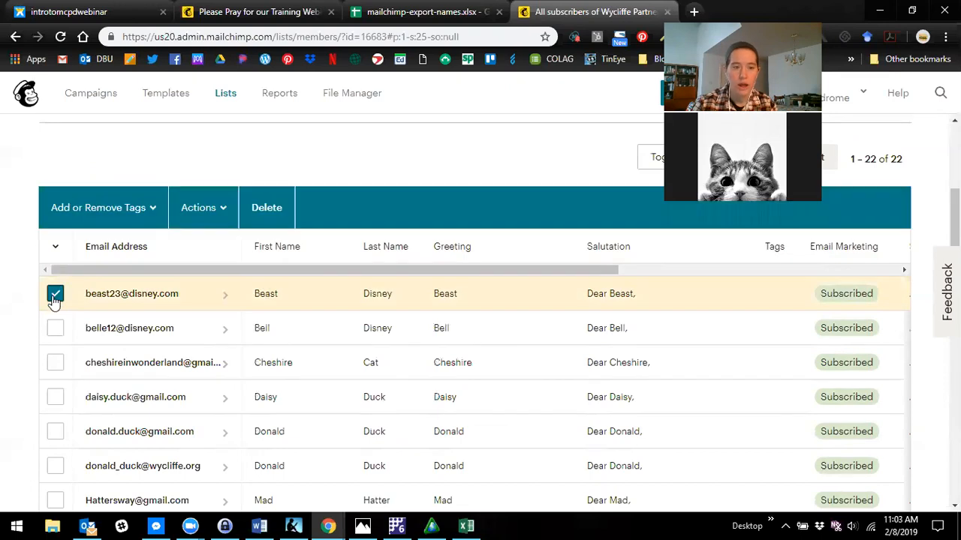
pyautogui.click(55, 330)
pyautogui.scroll(-1, 23, 351)
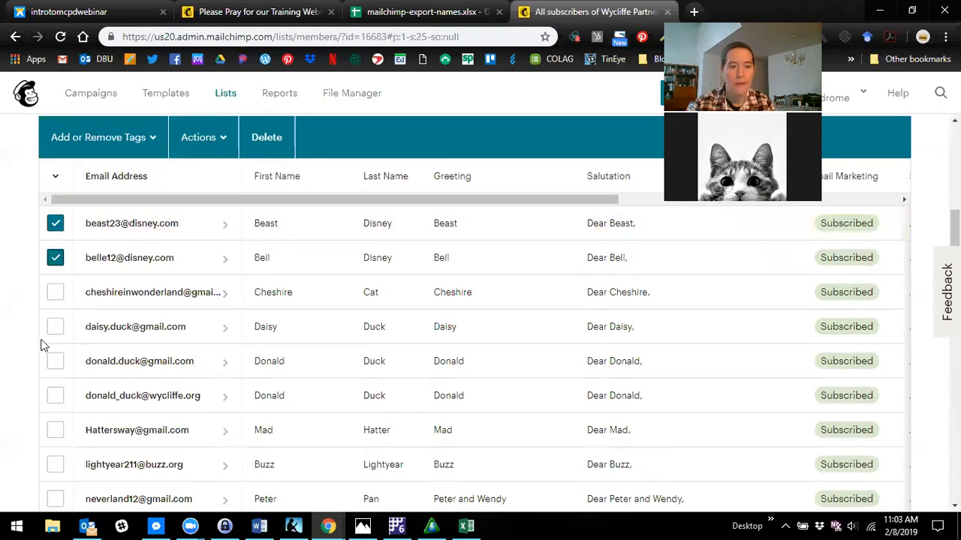
pyautogui.click(56, 396)
pyautogui.scroll(-2, 57, 401)
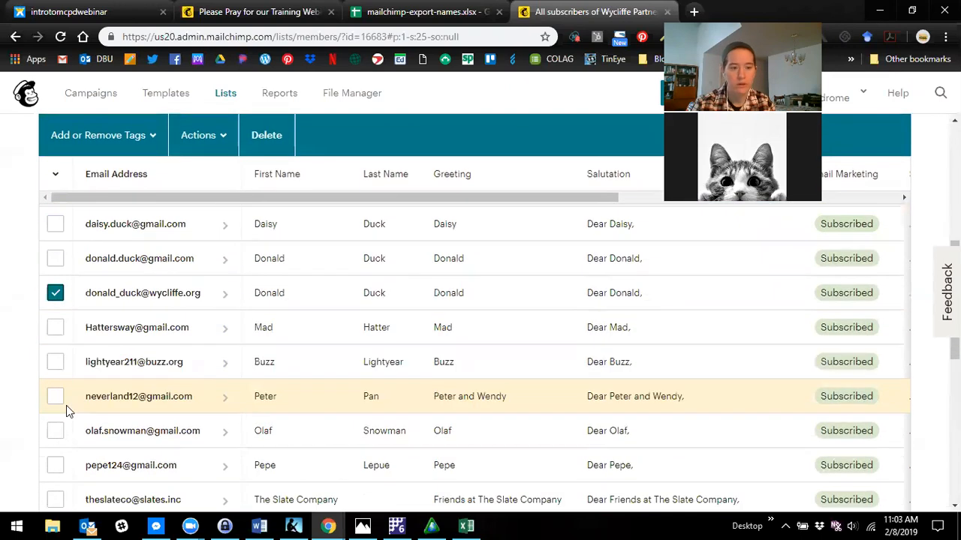
pyautogui.click(54, 395)
pyautogui.click(58, 429)
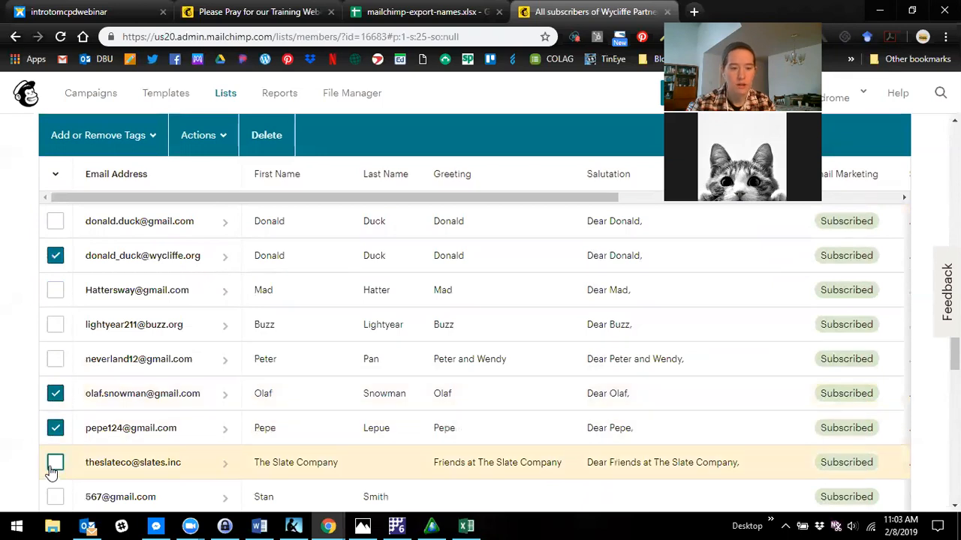
pyautogui.scroll(3, 74, 443)
pyautogui.scroll(1, 74, 443)
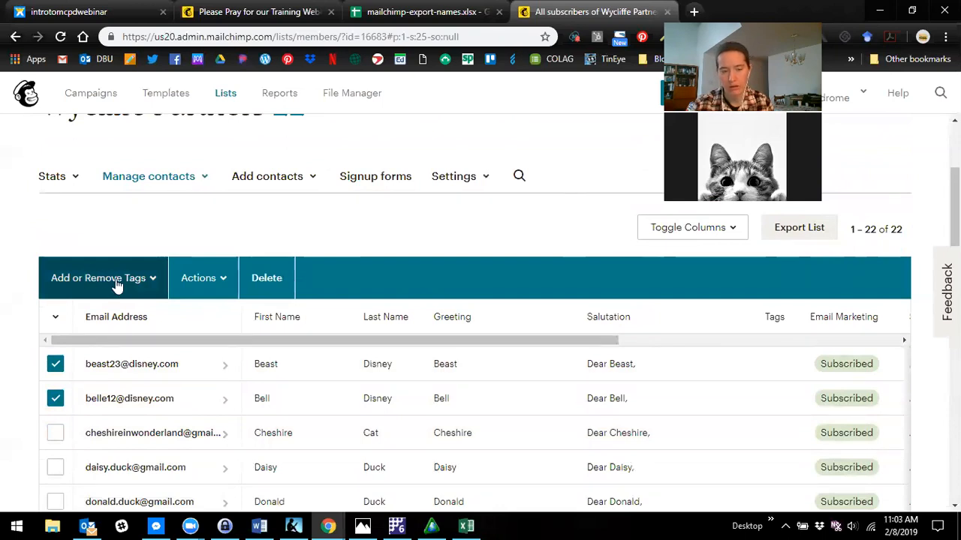
pyautogui.click(114, 283)
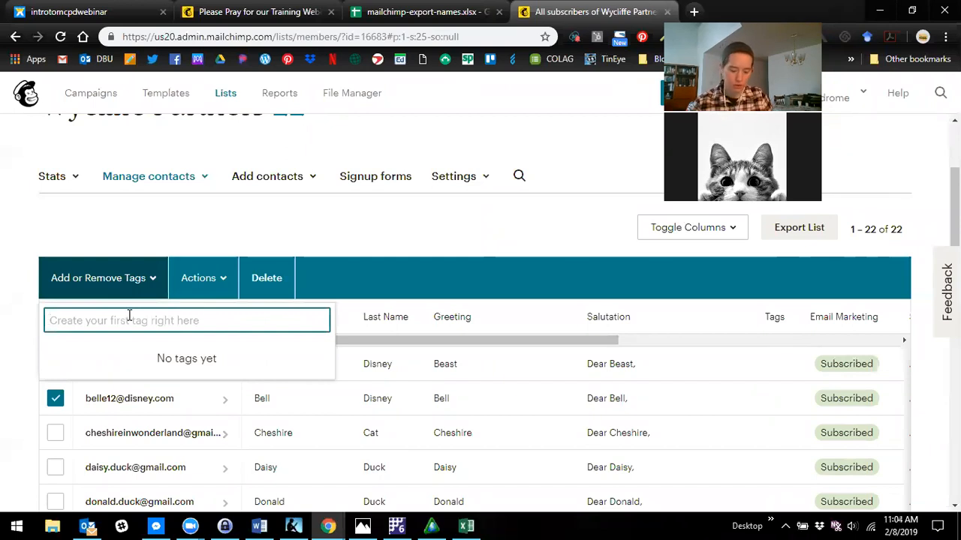
pyautogui.write('Prayer')
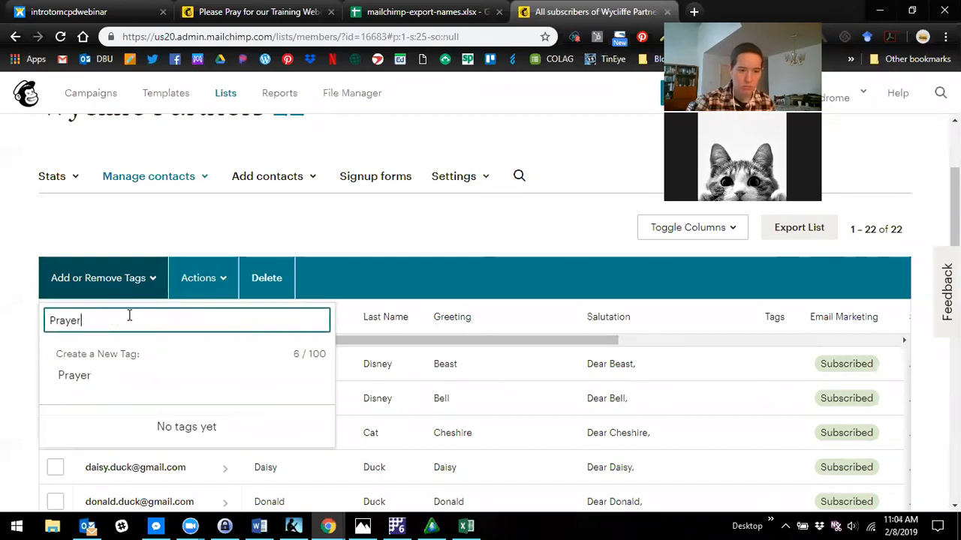
pyautogui.write(' Team')
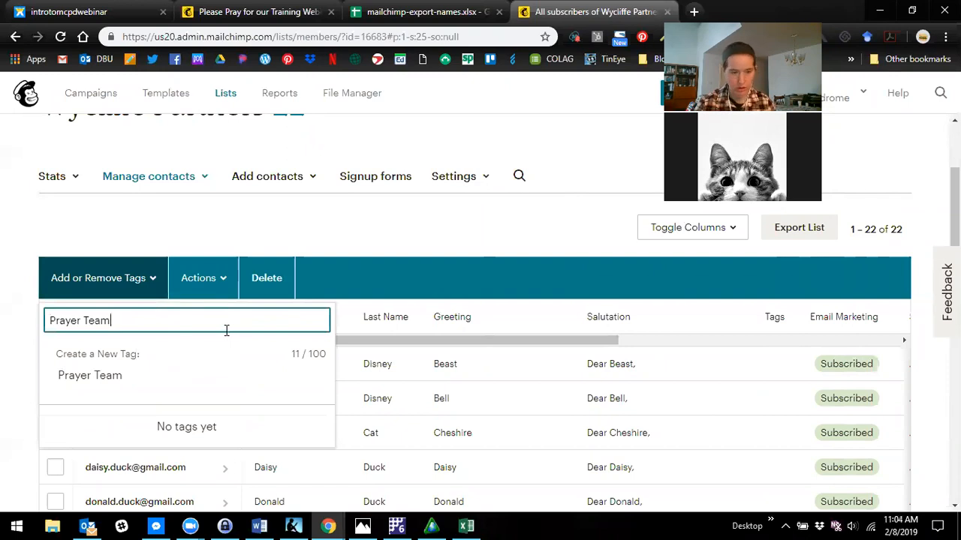
pyautogui.press('Return')
# - Check the Prayer Team tags in the contact list and deselect the tagged contacts
pyautogui.scroll(-2, 295, 371)
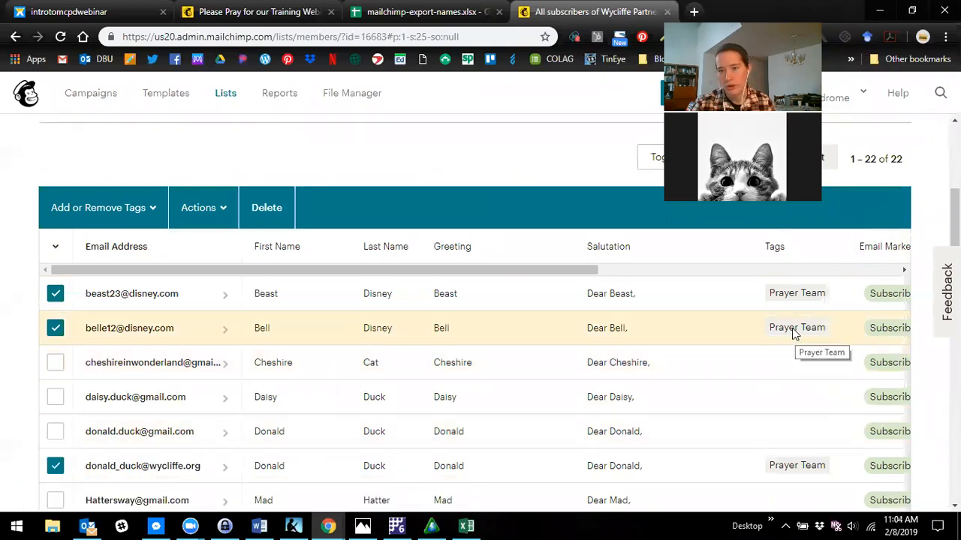
pyautogui.scroll(-1, 808, 258)
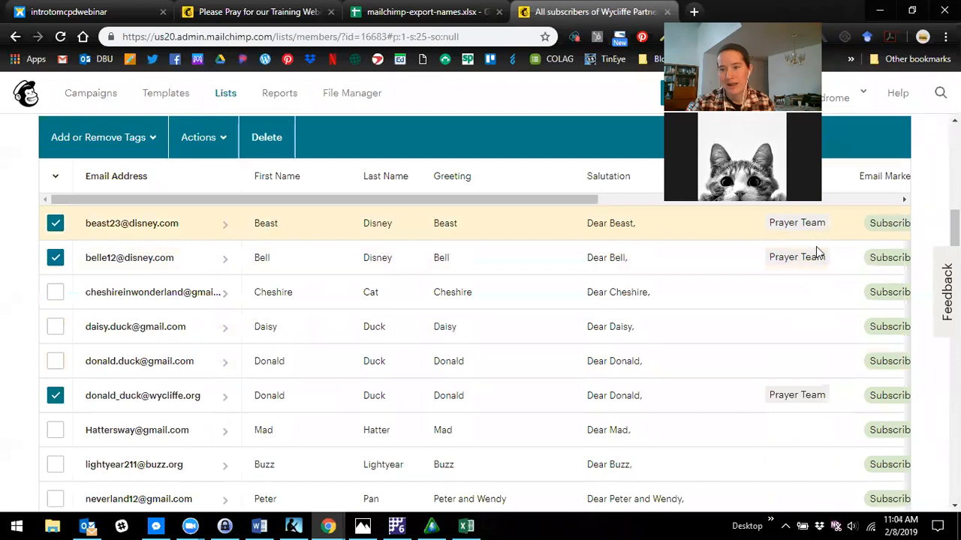
pyautogui.scroll(-3, 788, 390)
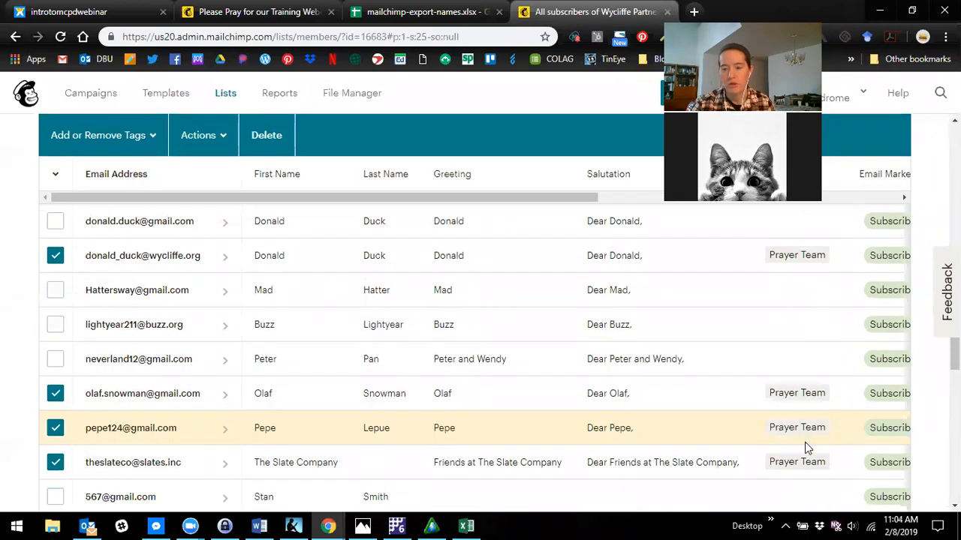
pyautogui.scroll(3, 799, 459)
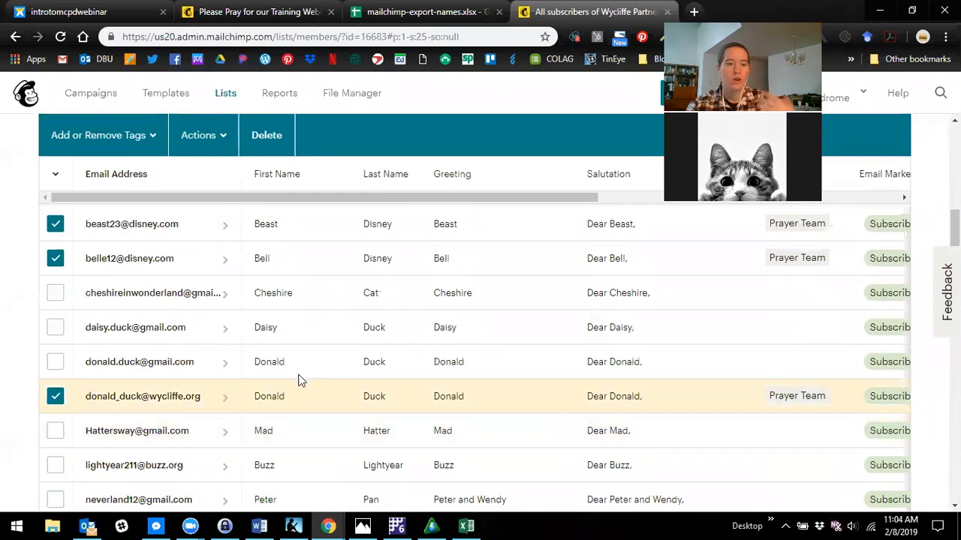
pyautogui.click(55, 258)
pyautogui.click(55, 224)
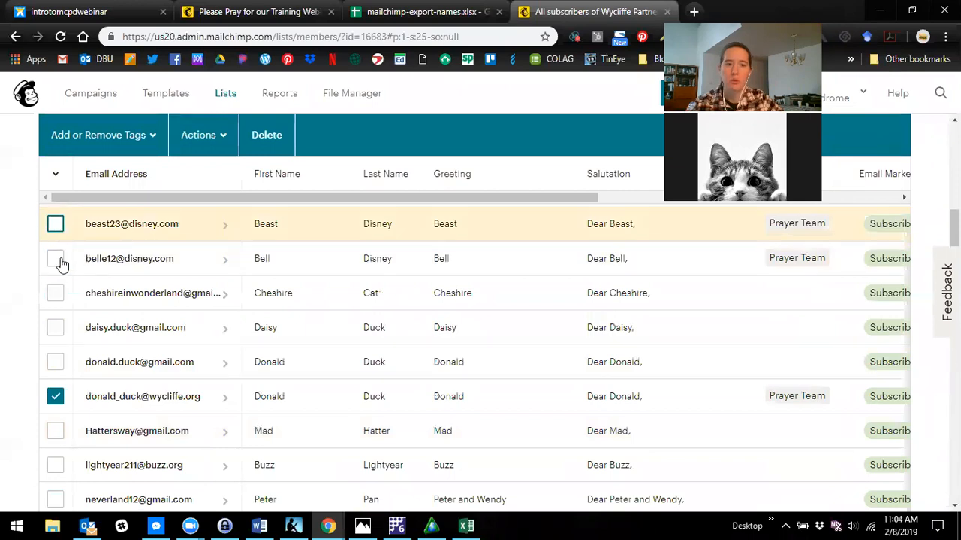
pyautogui.click(55, 396)
pyautogui.scroll(-1, 57, 398)
pyautogui.click(56, 464)
pyautogui.click(54, 493)
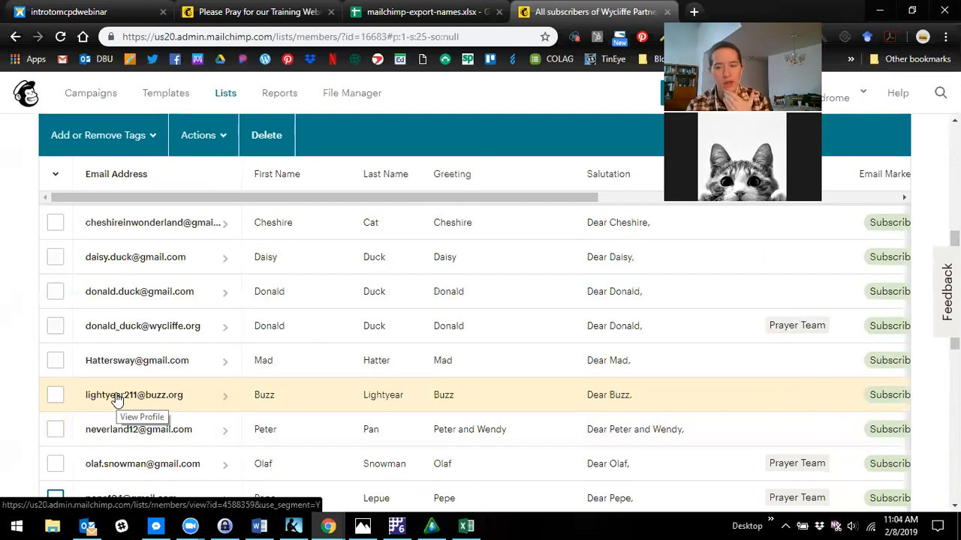
# - Create a regular email campaign named test
pyautogui.scroll(5, 116, 400)
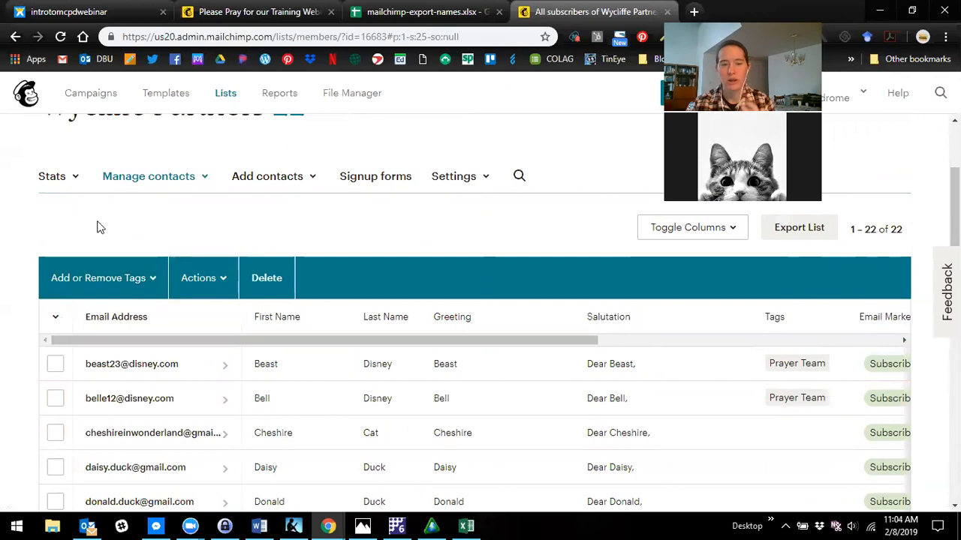
pyautogui.click(91, 101)
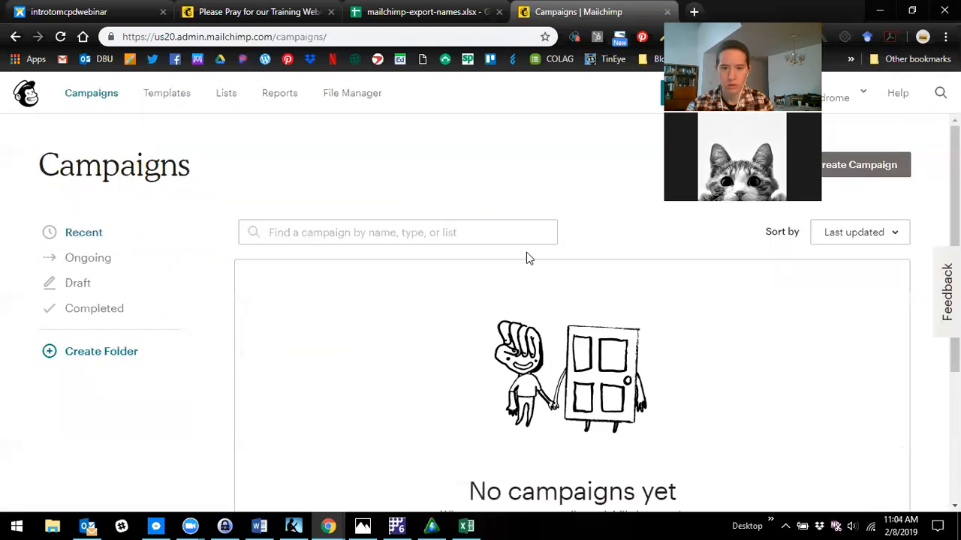
pyautogui.click(865, 168)
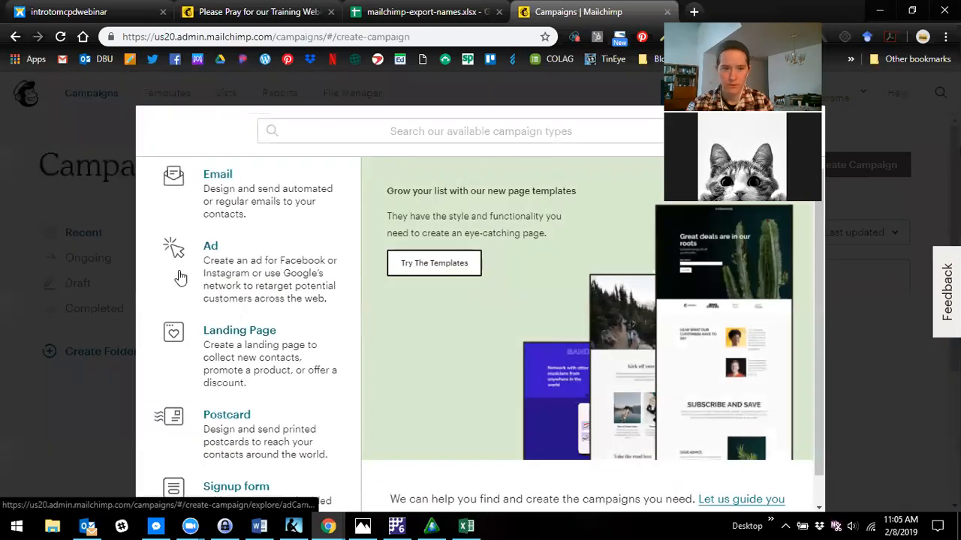
pyautogui.click(232, 202)
pyautogui.click(435, 380)
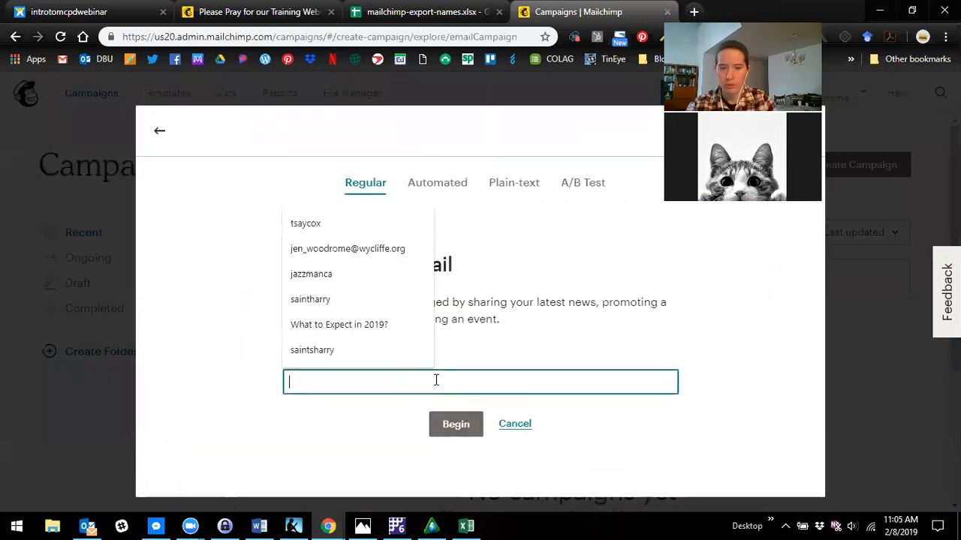
pyautogui.write('test')
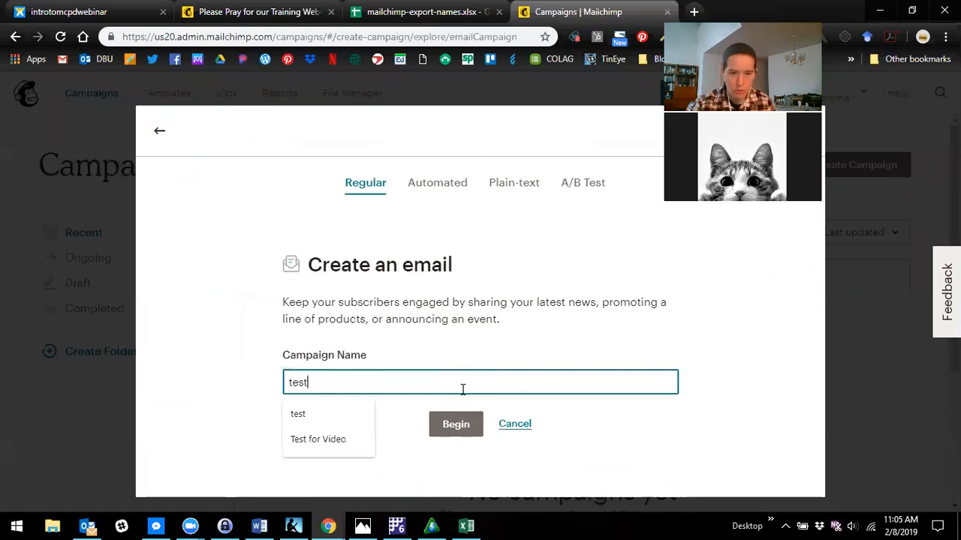
pyautogui.click(456, 425)
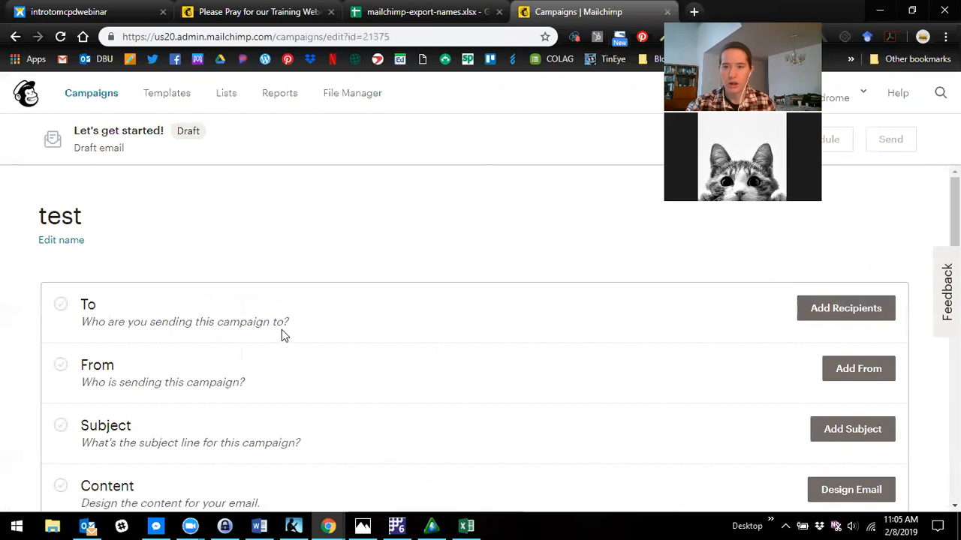
# - Choose the Wycliffe Partners list as the recipients of the test campaign
pyautogui.click(816, 319)
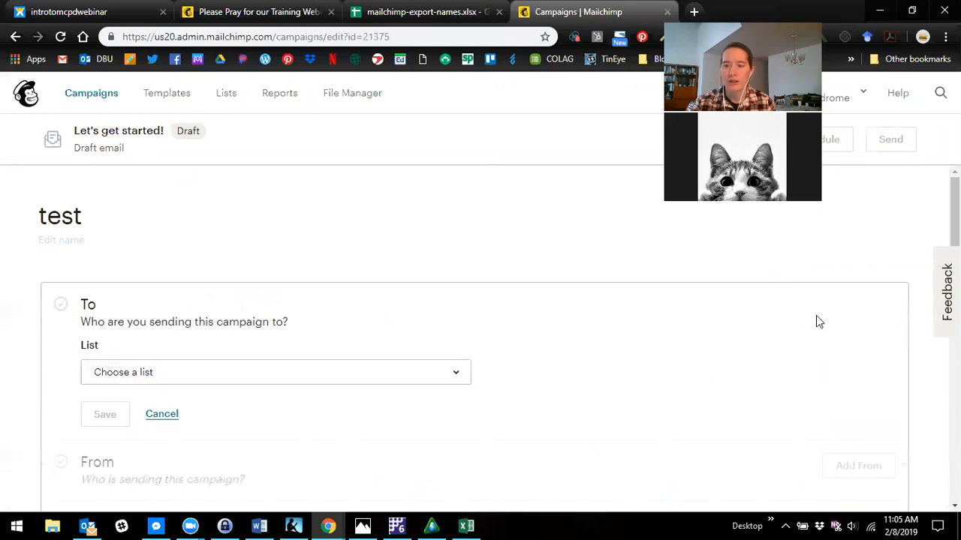
pyautogui.scroll(-1, 766, 343)
pyautogui.click(184, 307)
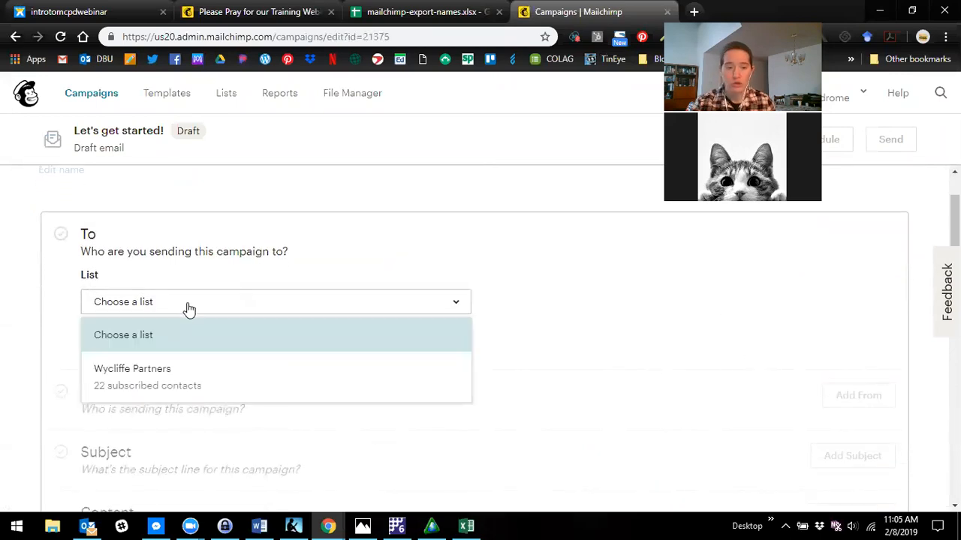
pyautogui.click(144, 382)
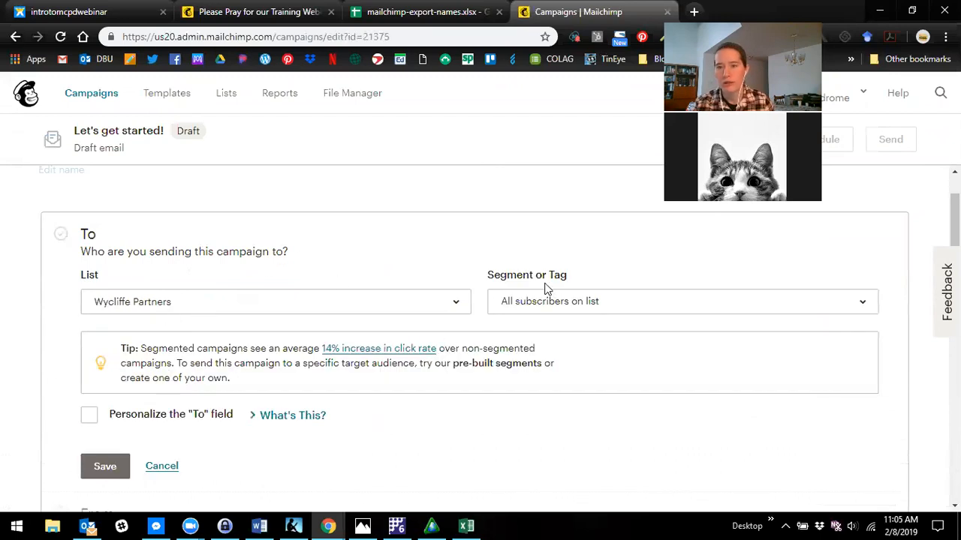
# - Limit the test campaign's recipients to the Prayer Team tag and save the recipient selection
pyautogui.click(614, 310)
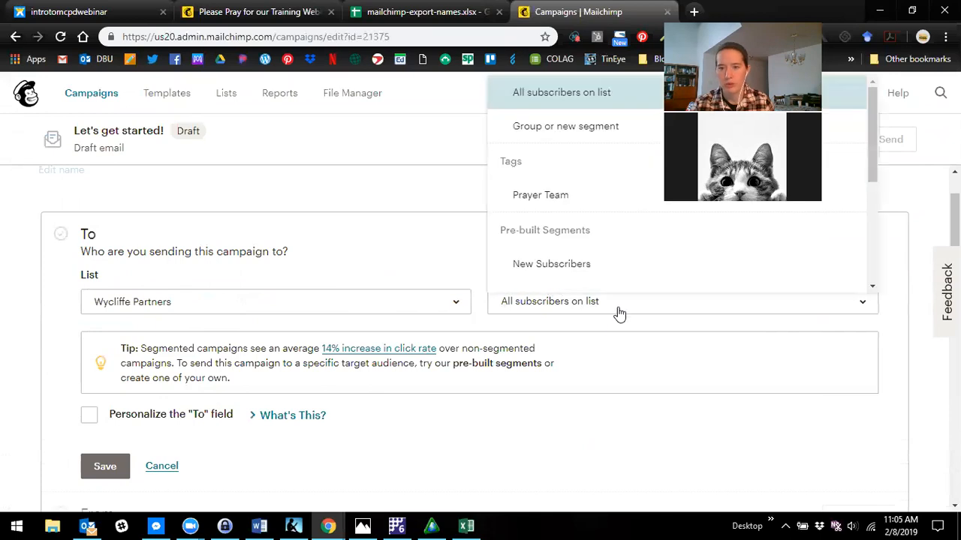
pyautogui.click(548, 196)
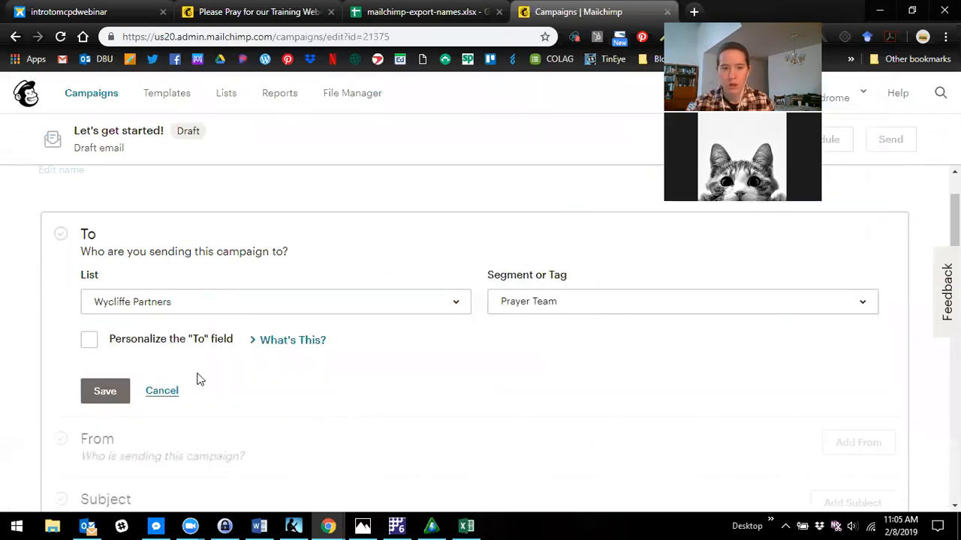
pyautogui.scroll(-1, 116, 338)
pyautogui.click(118, 327)
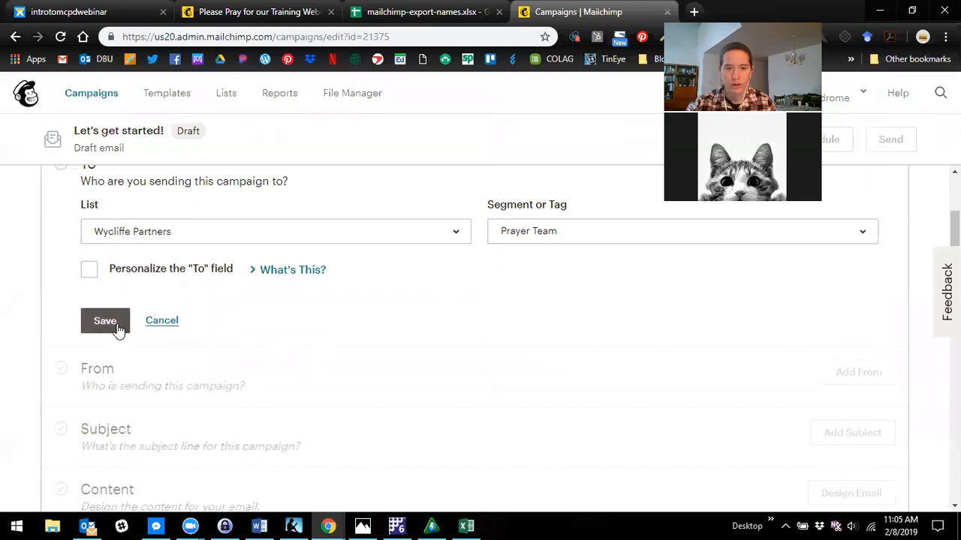
pyautogui.scroll(2, 286, 331)
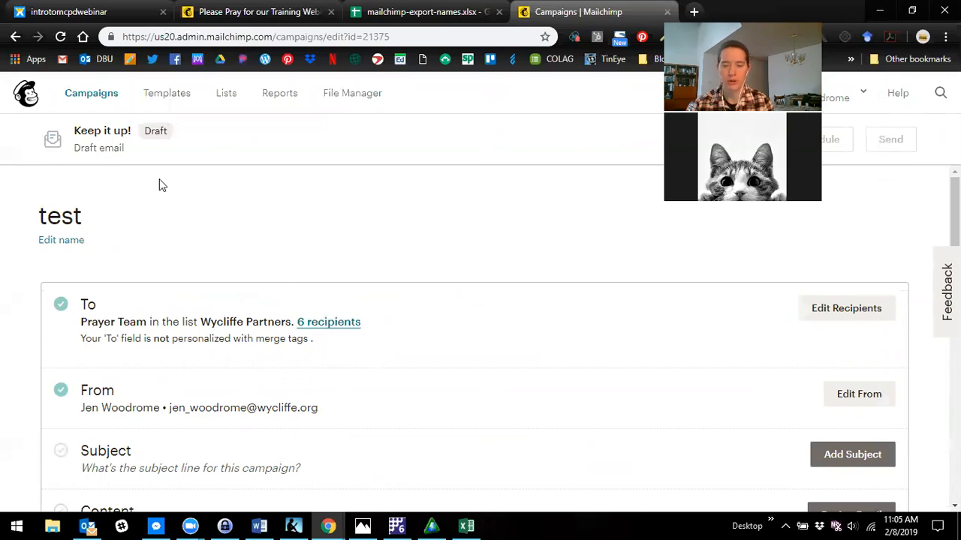
pyautogui.click(346, 488)
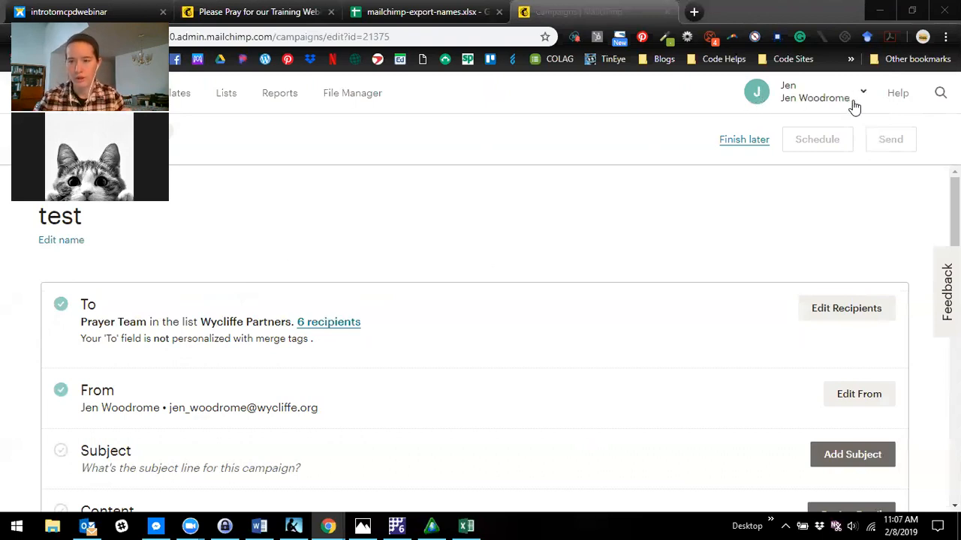
pyautogui.click(824, 96)
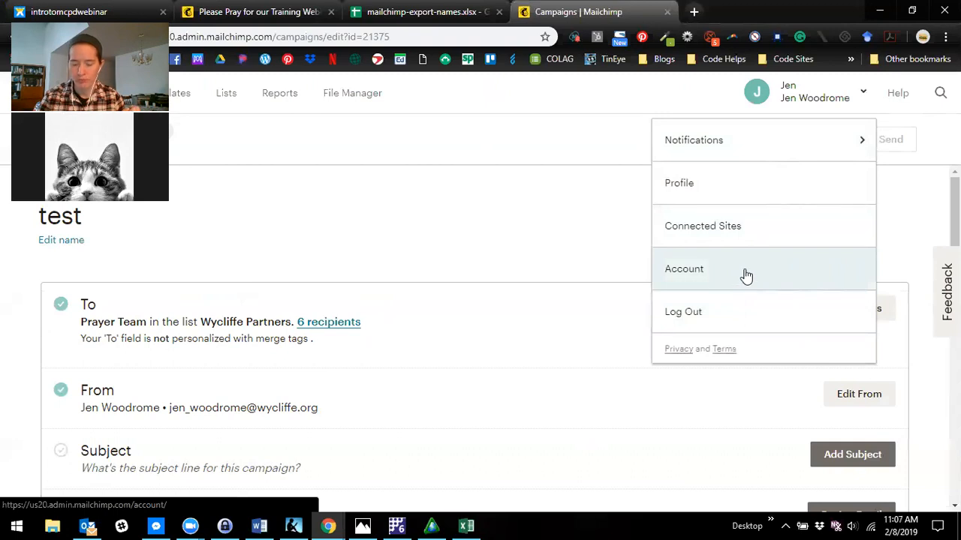
pyautogui.click(532, 231)
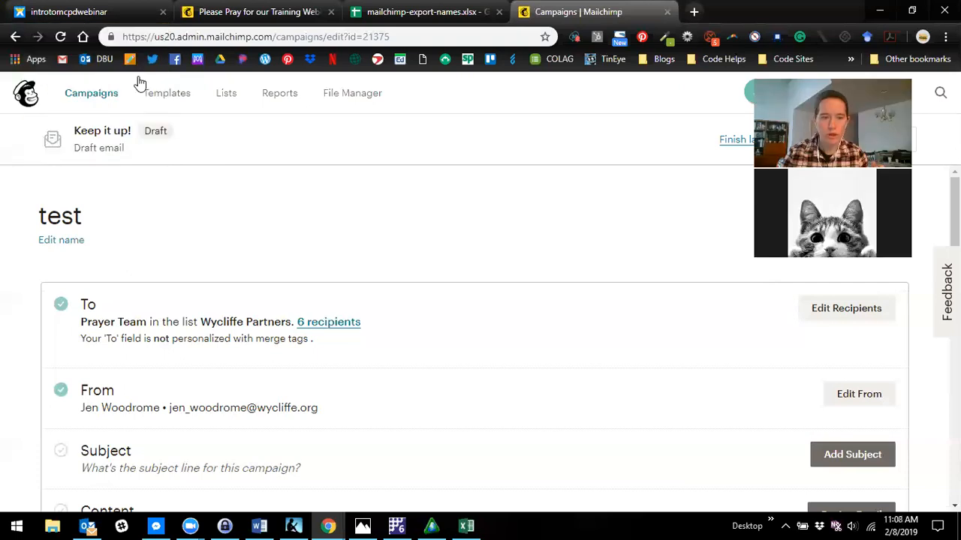
# - Open the publicity settings of the Wycliffe Partners list at the campaign promotion options
pyautogui.click(228, 93)
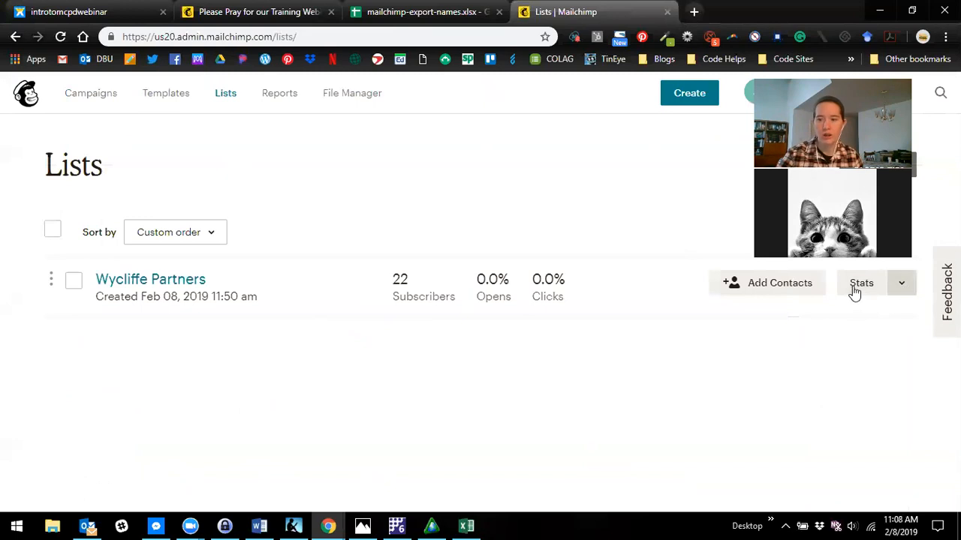
pyautogui.click(900, 285)
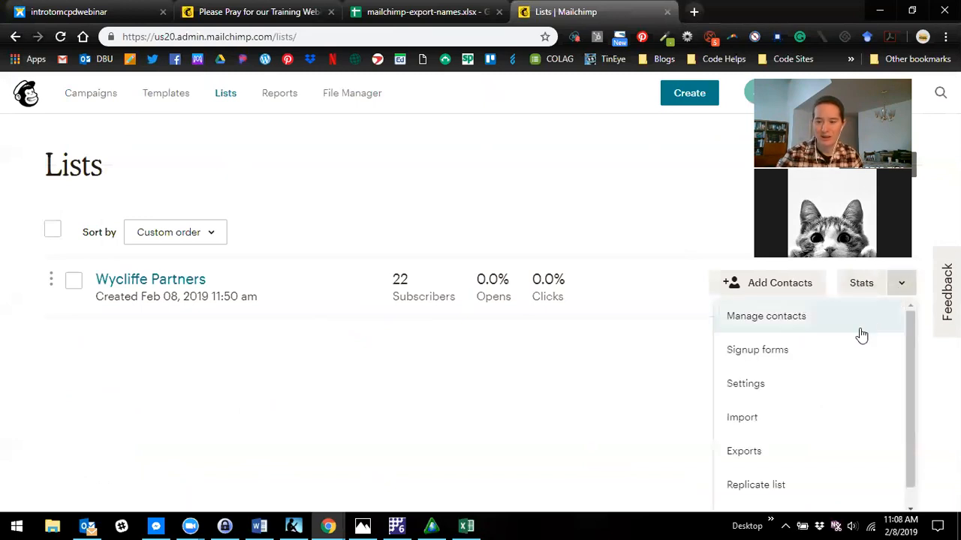
pyautogui.click(823, 385)
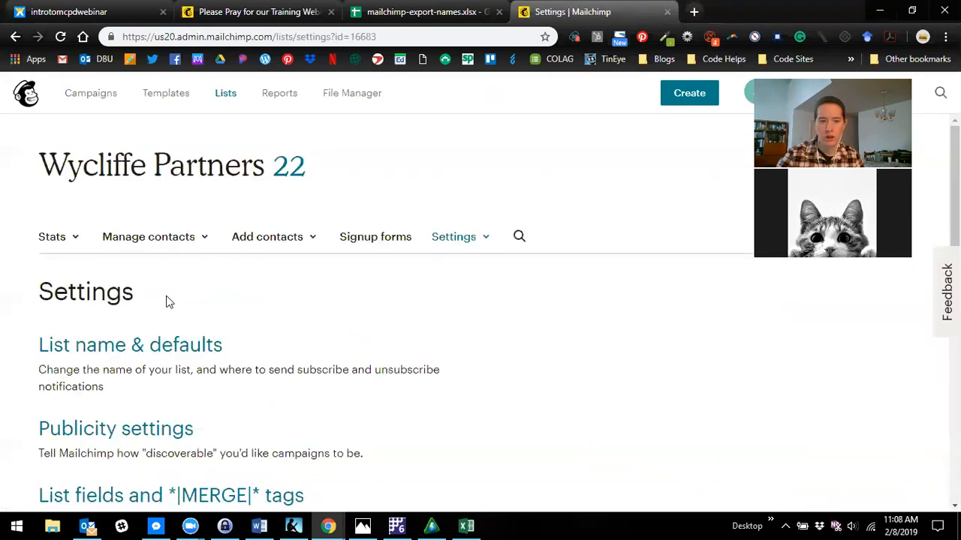
pyautogui.scroll(-1, 169, 302)
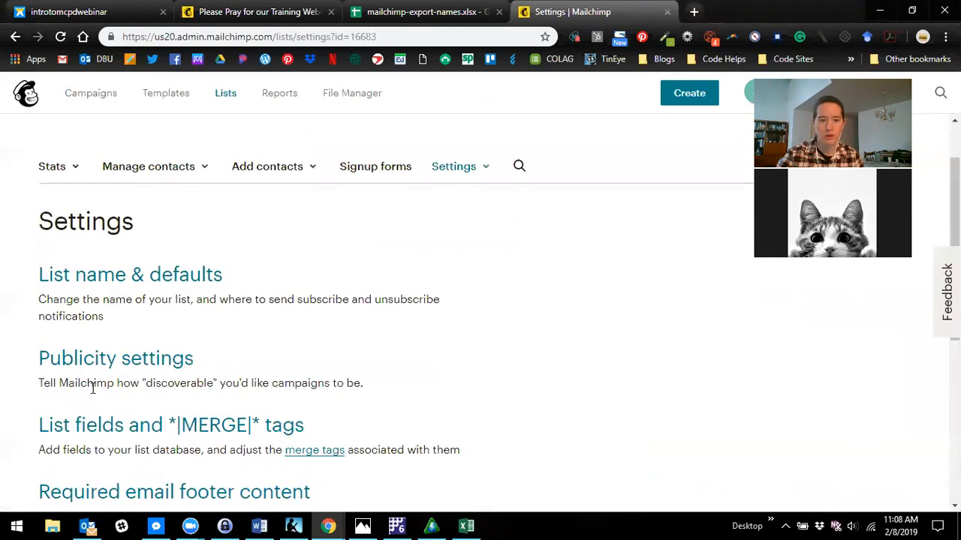
pyautogui.click(126, 363)
pyautogui.scroll(-3, 158, 364)
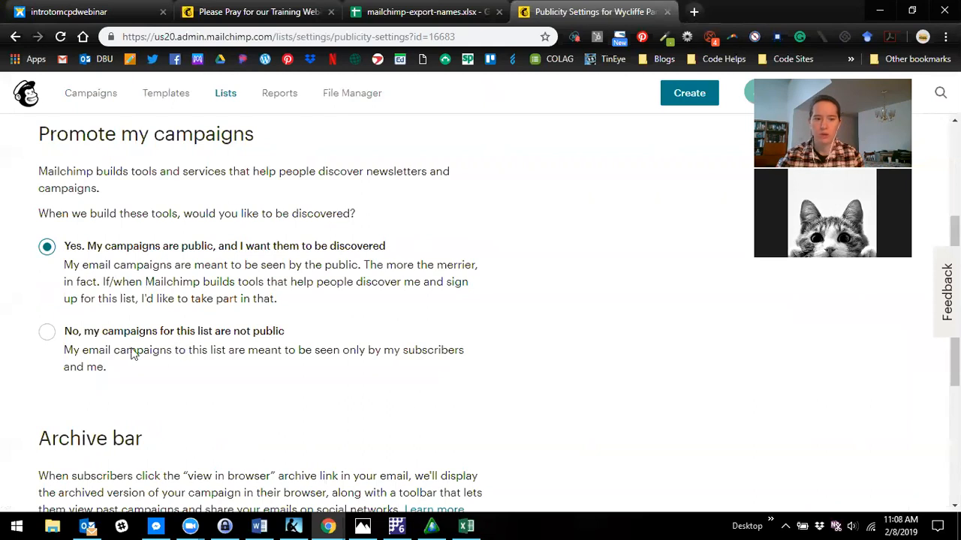
# - Try making the list's campaigns not public, restore public discovery and look over the Archive bar options
pyautogui.click(48, 334)
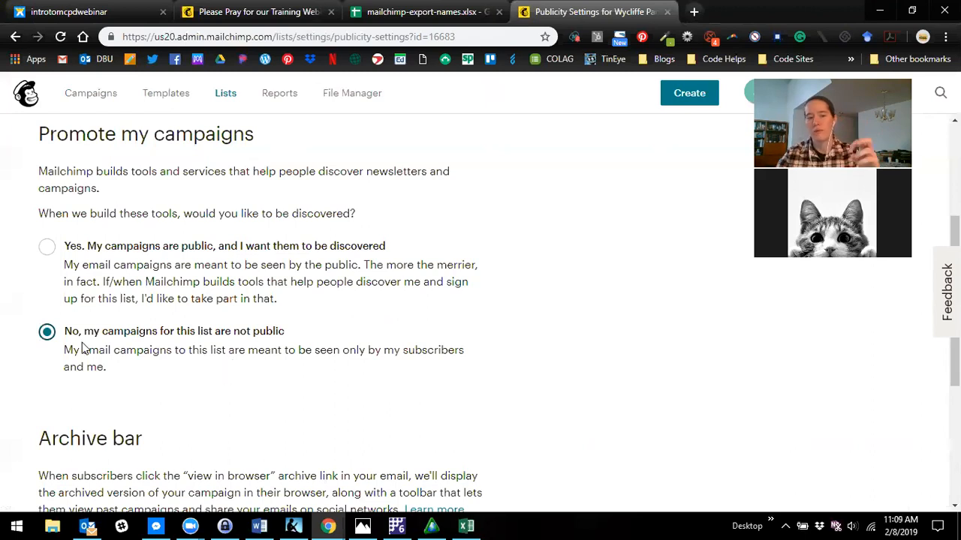
pyautogui.click(47, 249)
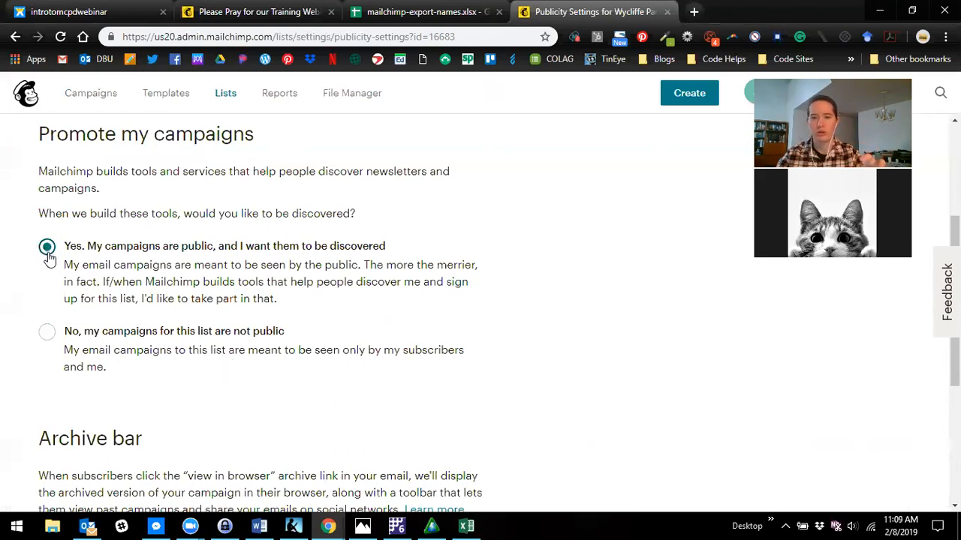
pyautogui.scroll(-3, 342, 409)
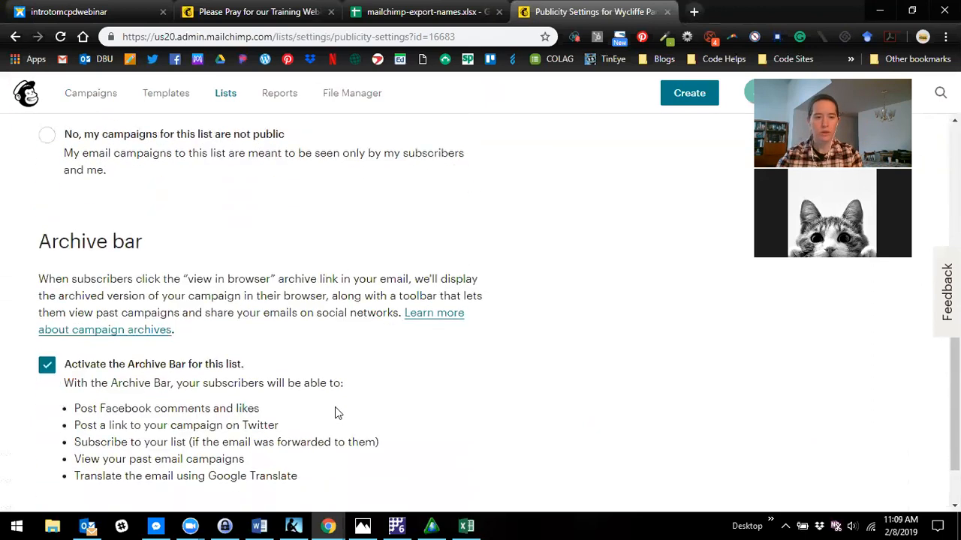
pyautogui.scroll(-1, 325, 406)
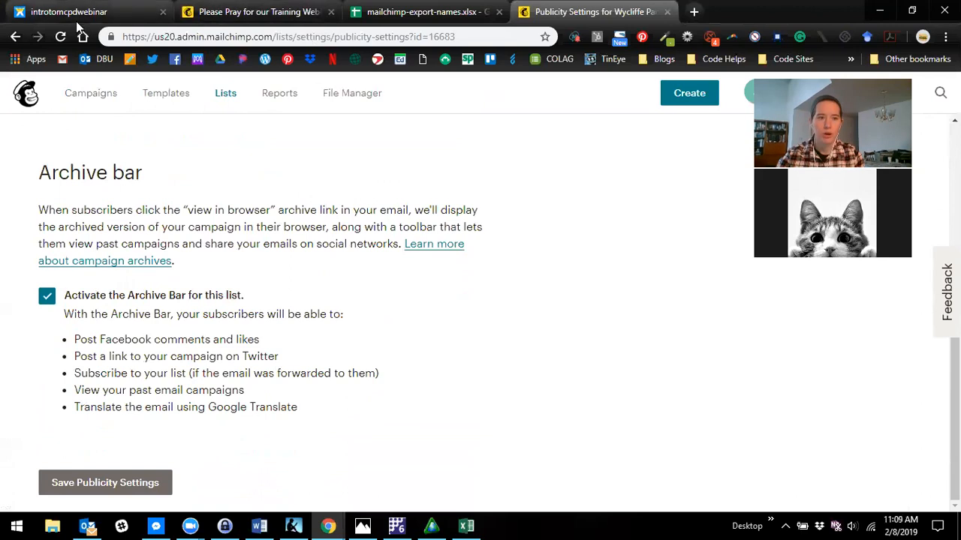
# - Open the Sample 1 newsletter from the webinar site, browse its archive of past issues and return to the newsletter
pyautogui.click(108, 20)
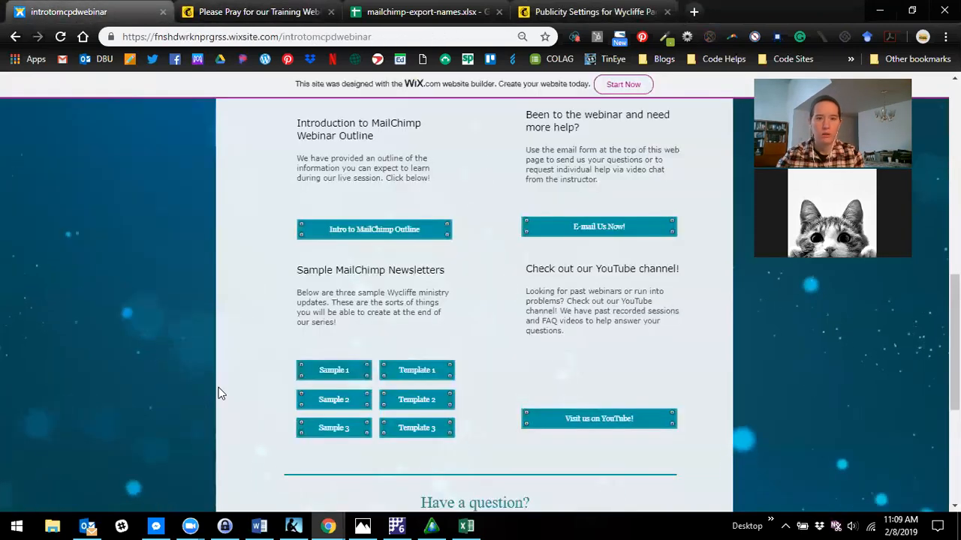
pyautogui.click(327, 373)
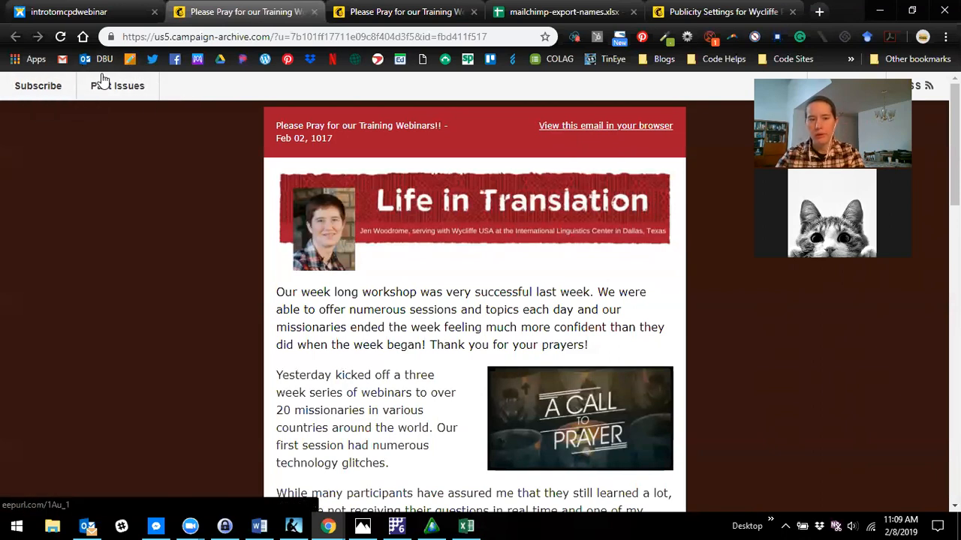
pyautogui.click(142, 93)
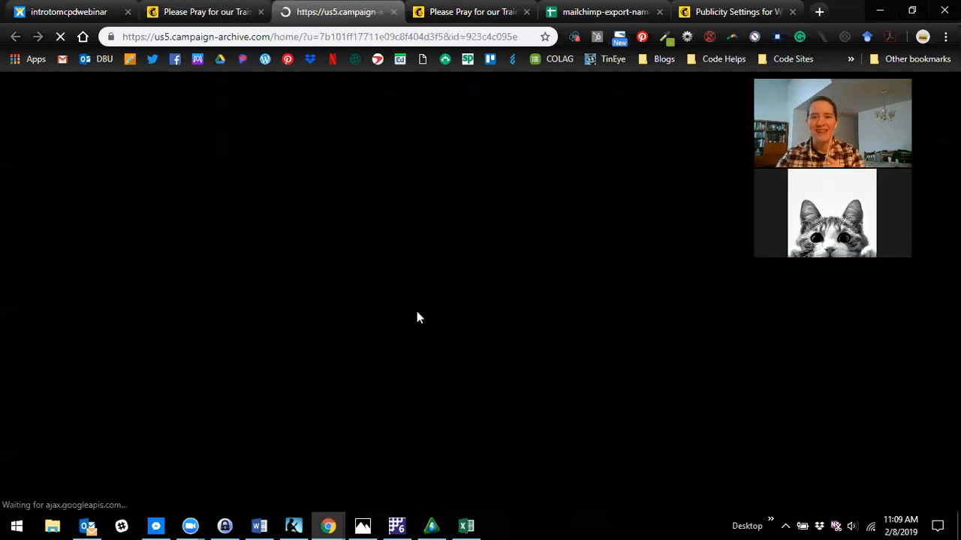
pyautogui.scroll(-6, 465, 358)
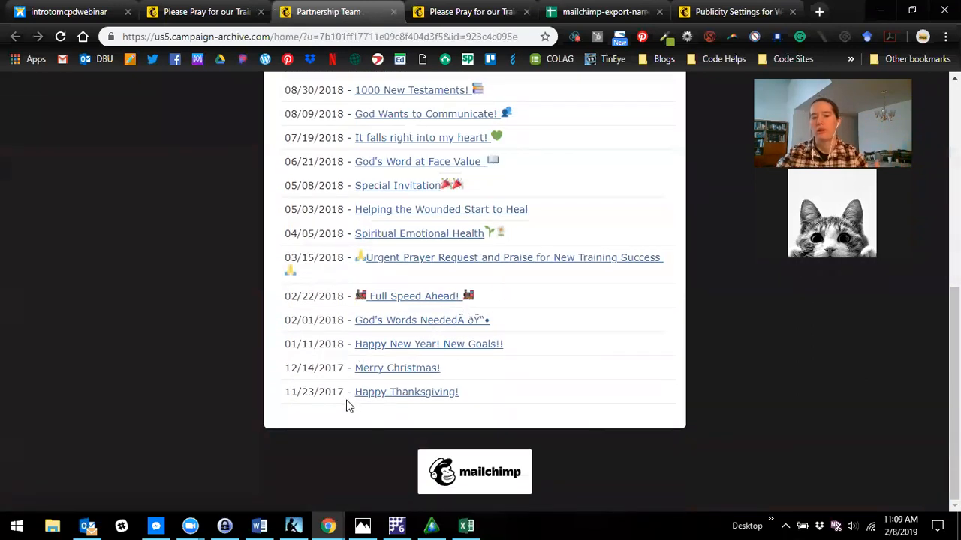
pyautogui.scroll(4, 349, 392)
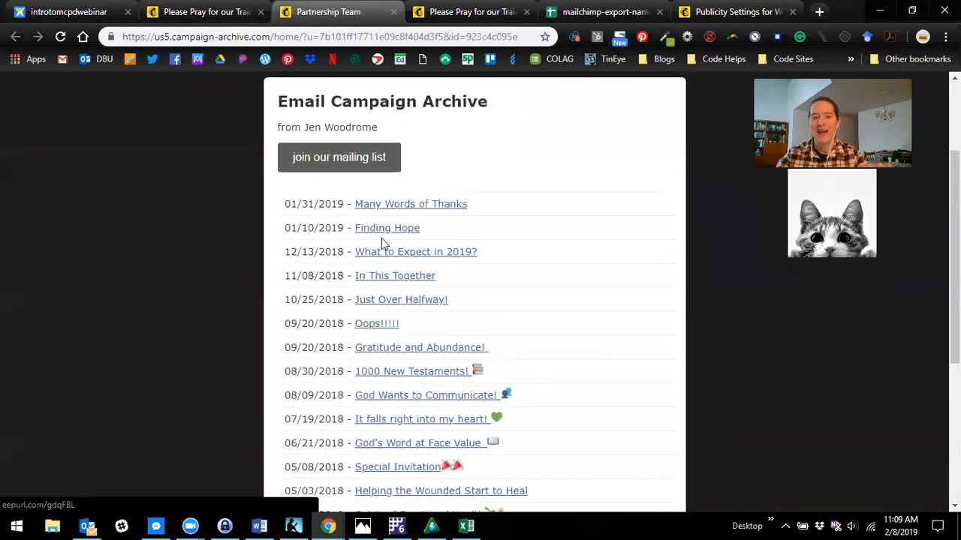
pyautogui.scroll(2, 381, 241)
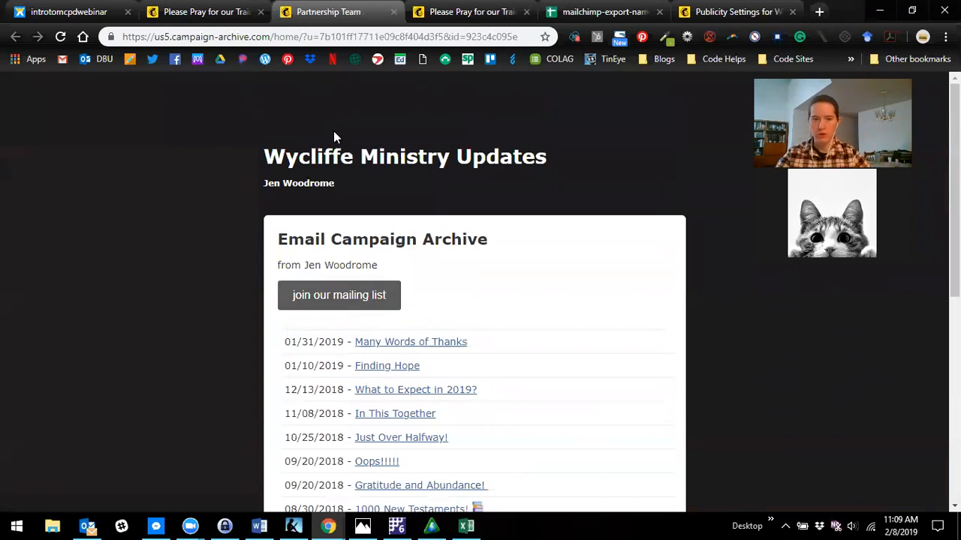
pyautogui.click(209, 12)
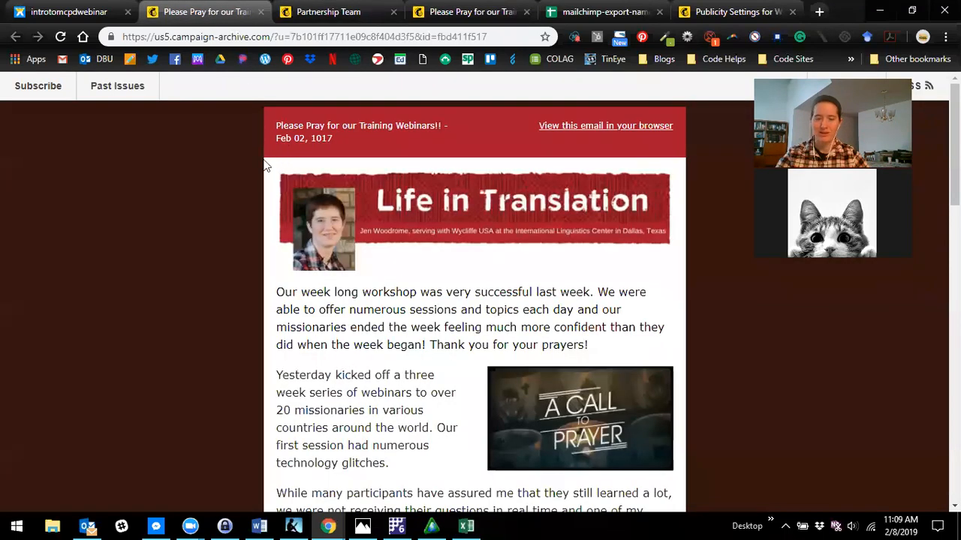
# - Return to the list's publicity settings and deactivate the Archive Bar for this list
pyautogui.click(714, 21)
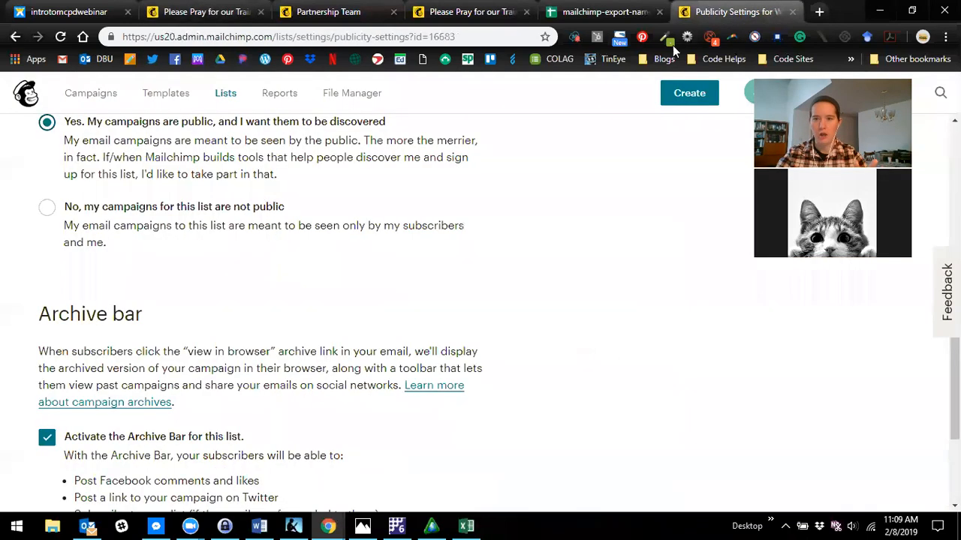
pyautogui.scroll(-1, 75, 420)
pyautogui.click(46, 367)
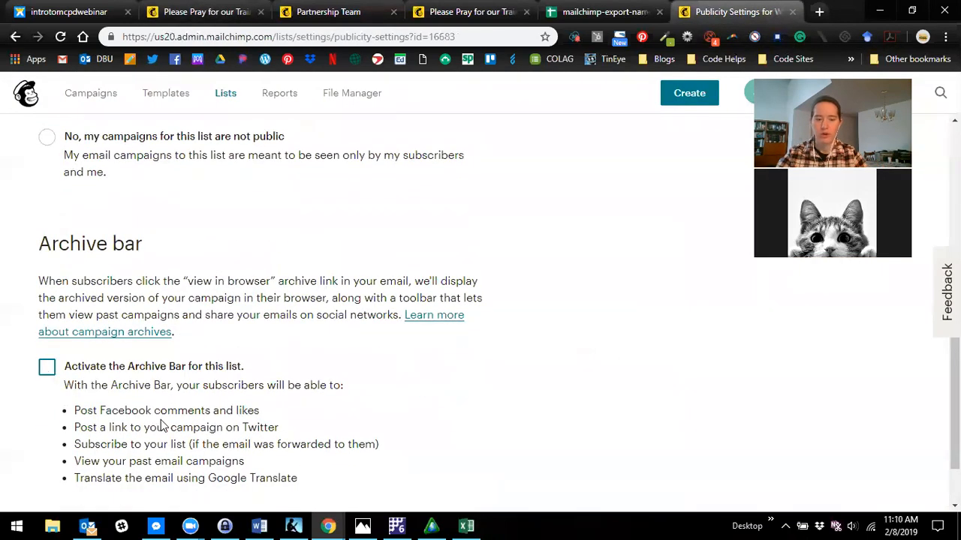
pyautogui.scroll(-1, 160, 421)
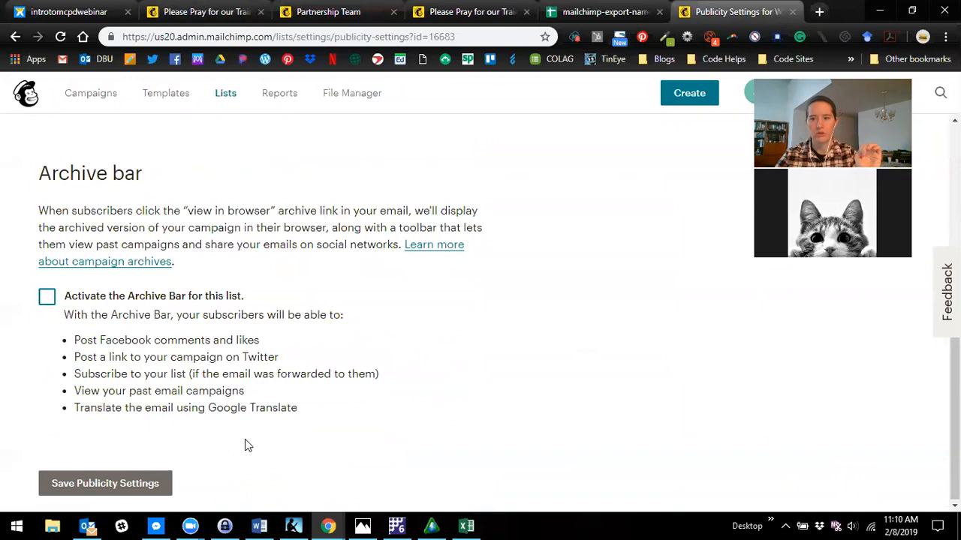
# - Check the archive bar on the sample newsletter and reactivate the Archive Bar for the Wycliffe Partners list
pyautogui.click(214, 11)
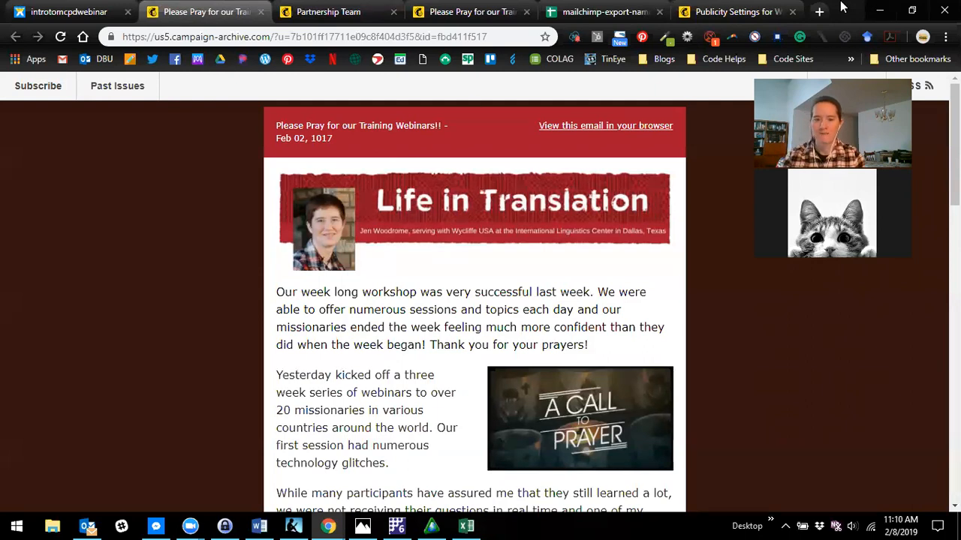
pyautogui.click(731, 11)
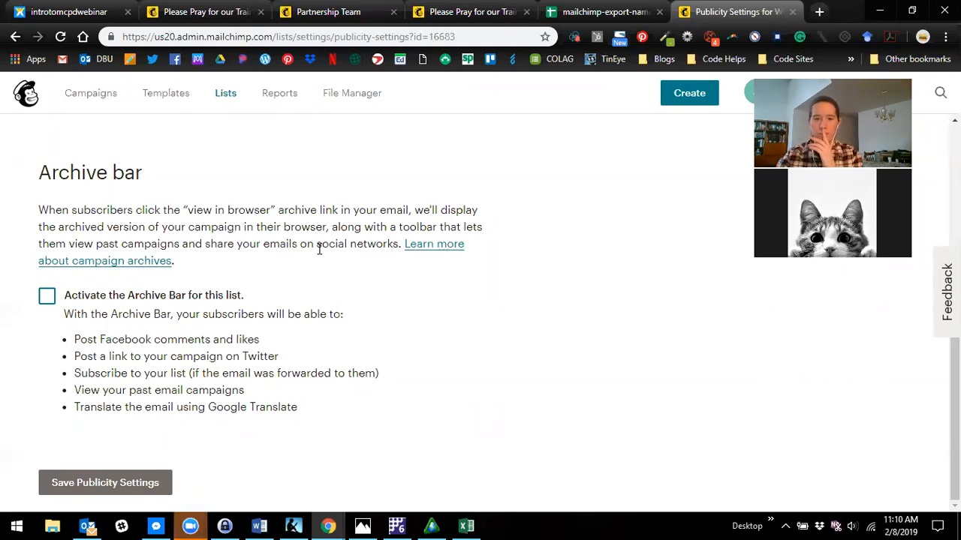
pyautogui.click(433, 336)
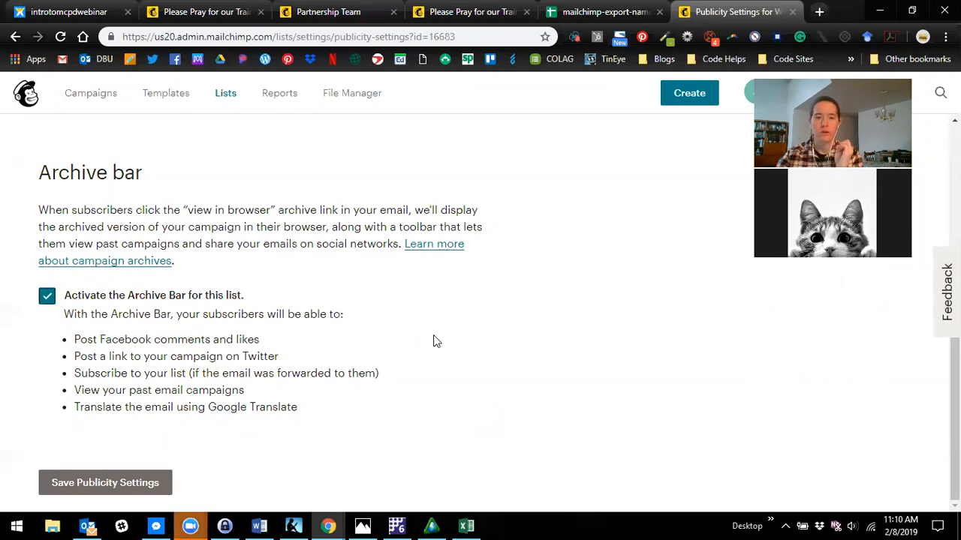
pyautogui.click(229, 11)
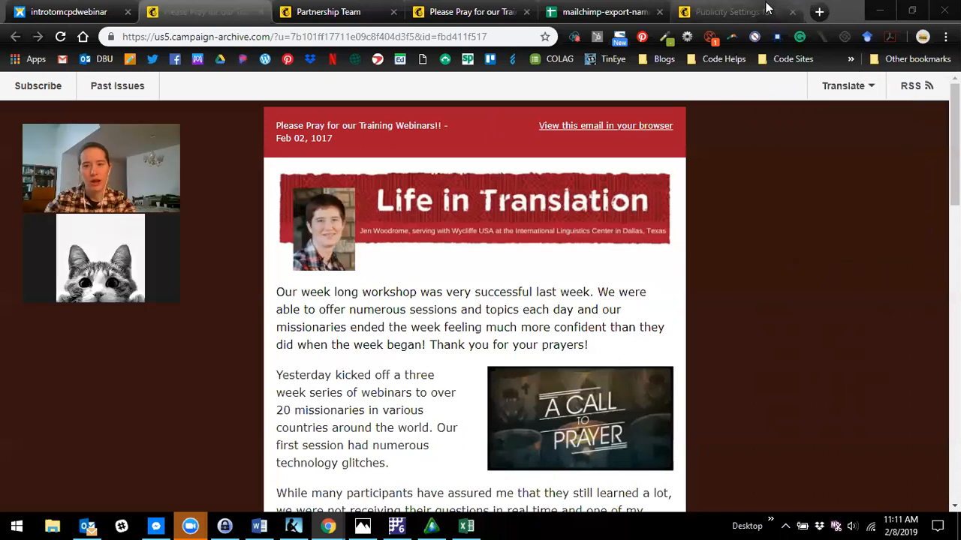
pyautogui.click(732, 11)
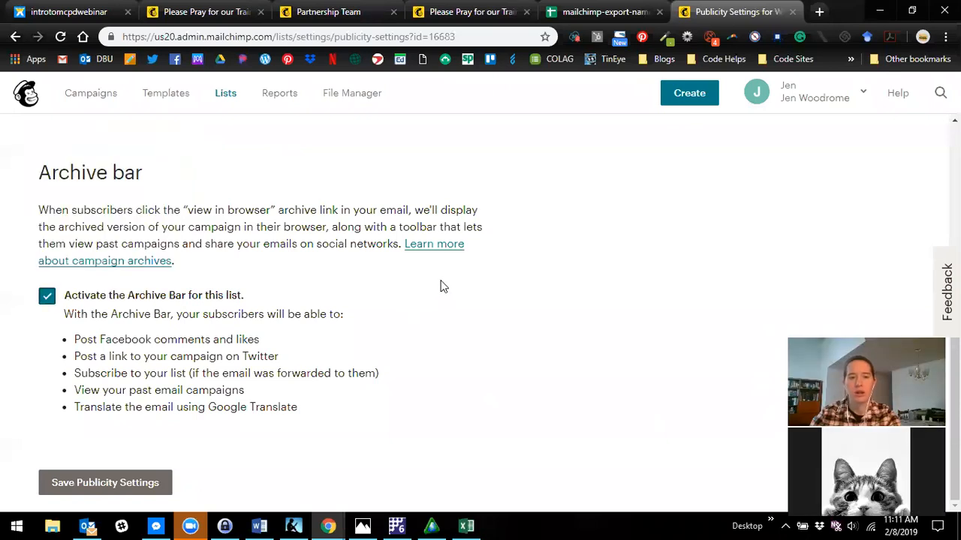
# - Open the account overview page and review the subscriber and send limits of the Forever Free plan
pyautogui.click(807, 97)
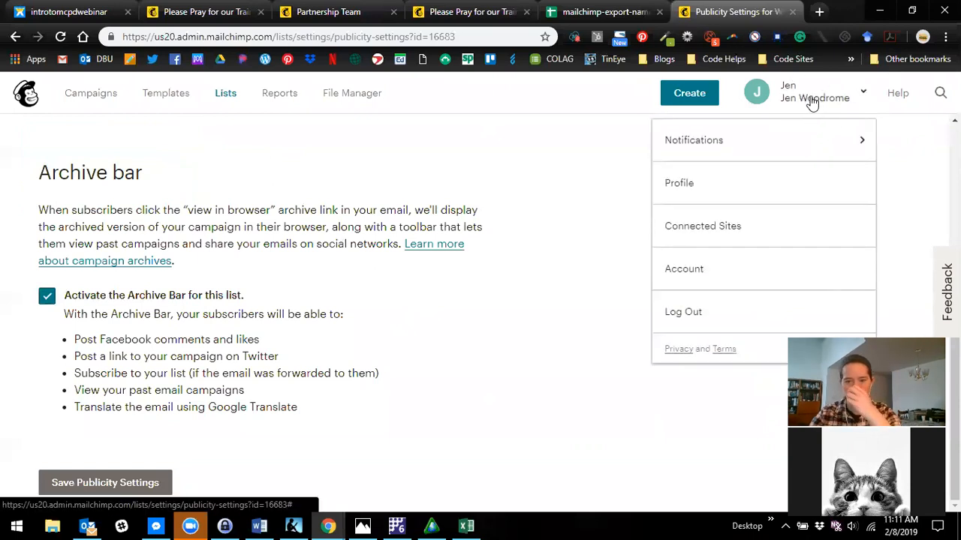
pyautogui.click(705, 273)
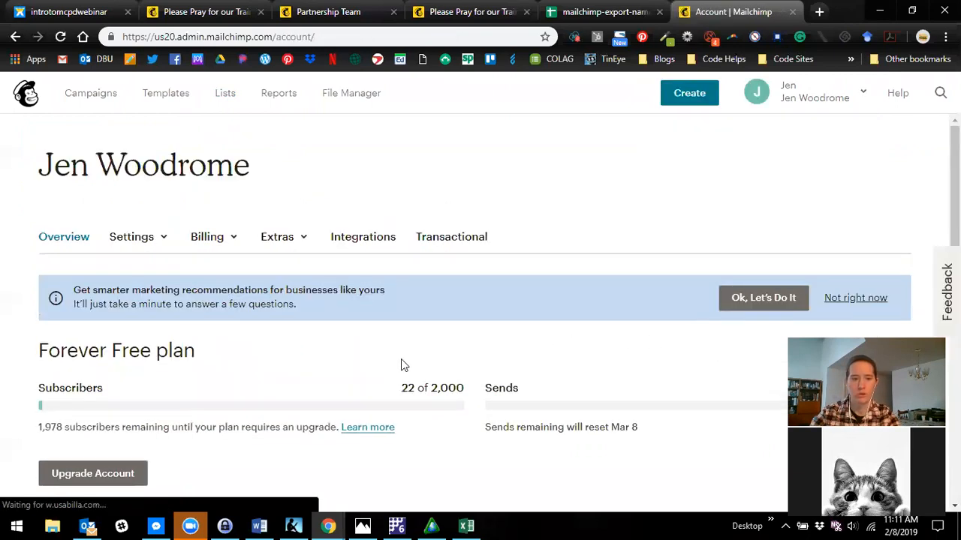
pyautogui.scroll(-1, 454, 343)
pyautogui.scroll(-1, 405, 341)
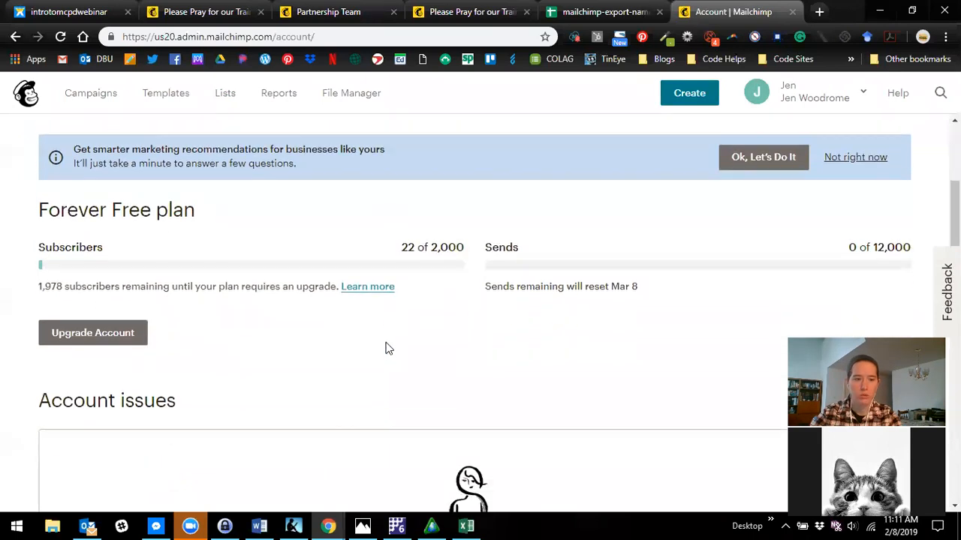
pyautogui.scroll(1, 405, 340)
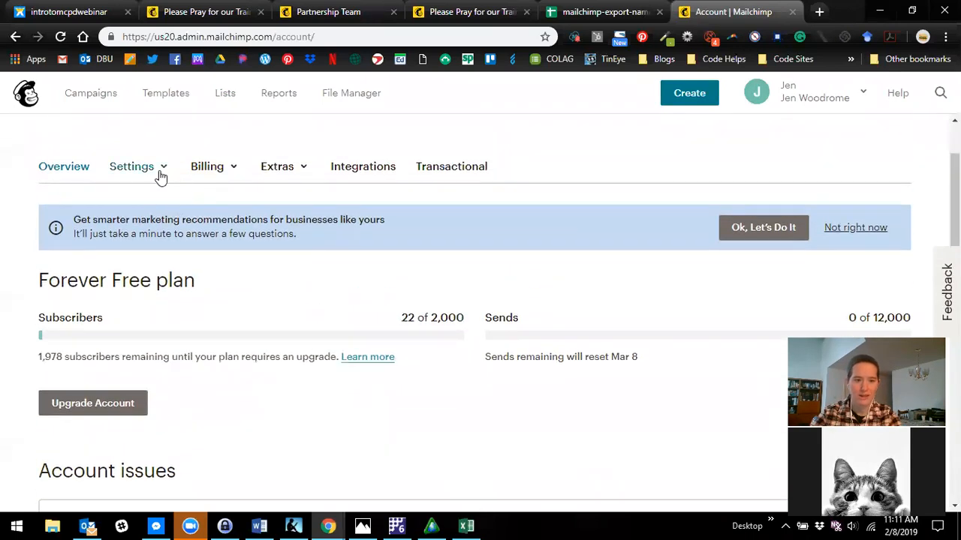
# - Open the account's domain settings and authenticate the verified wycliffe.org email domain
pyautogui.click(158, 173)
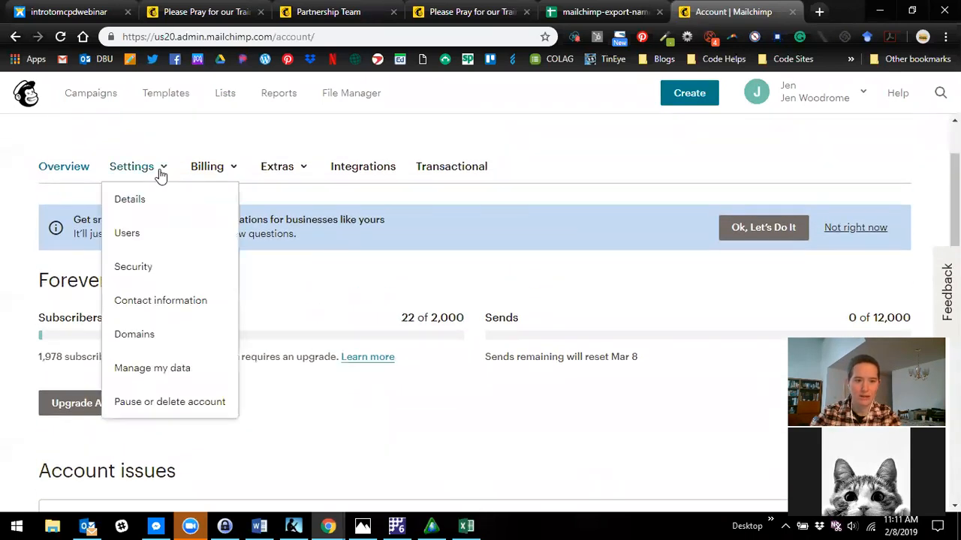
pyautogui.click(147, 335)
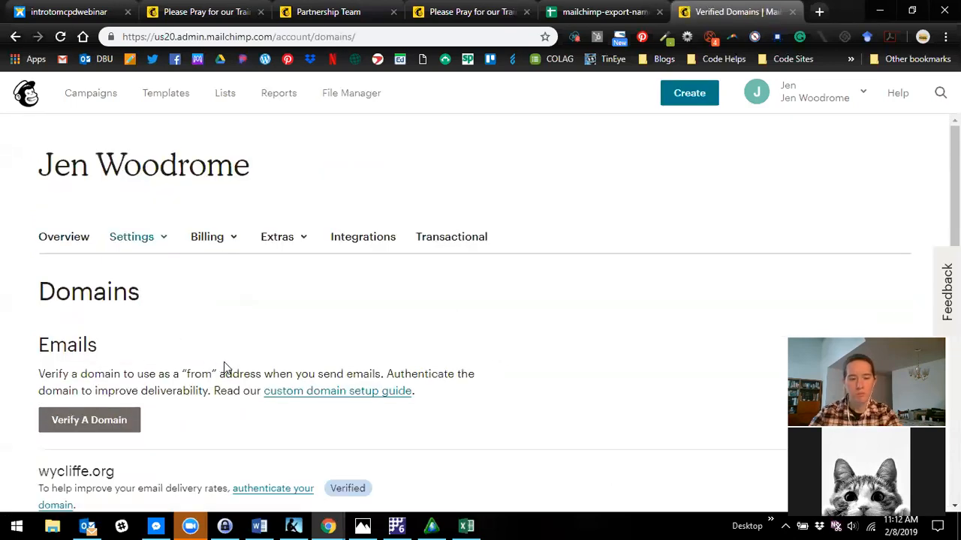
pyautogui.scroll(-2, 224, 364)
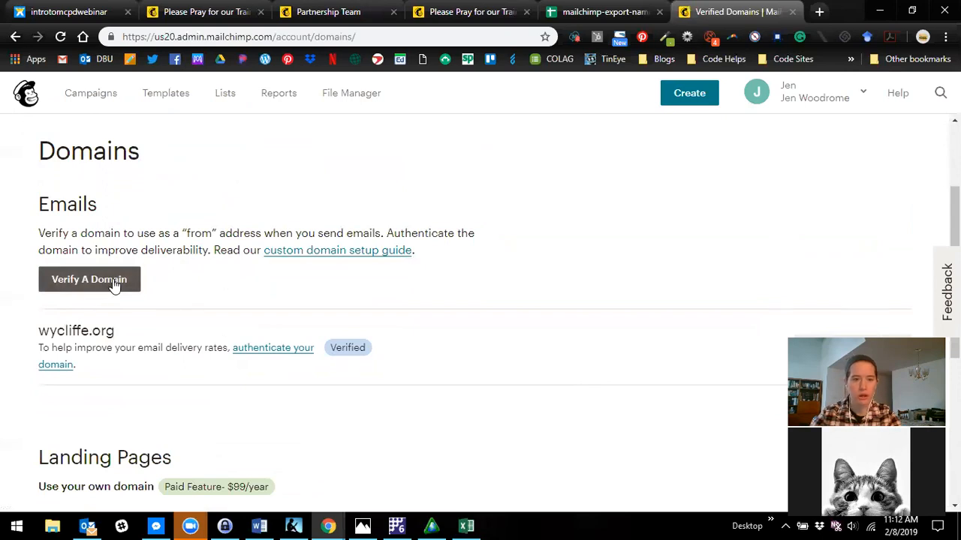
pyautogui.scroll(-1, 113, 348)
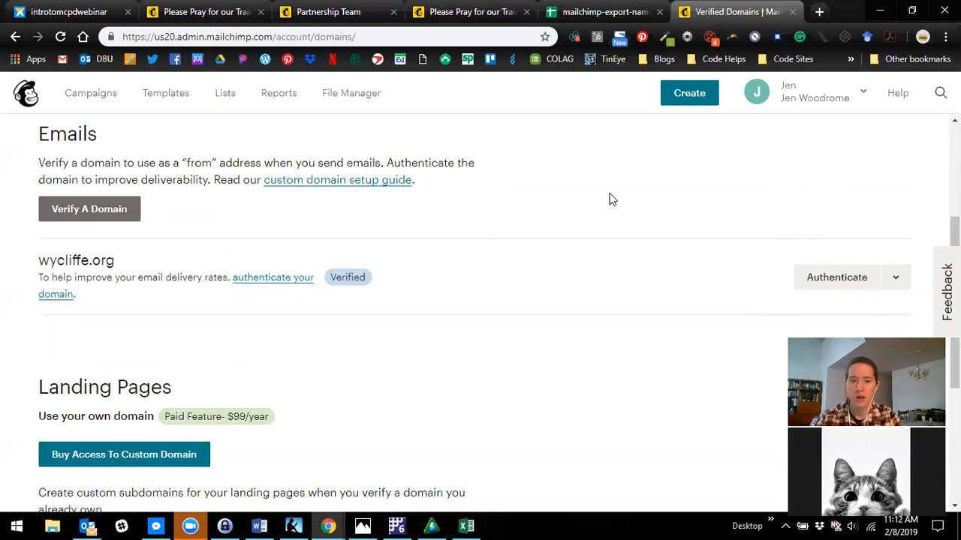
pyautogui.click(832, 280)
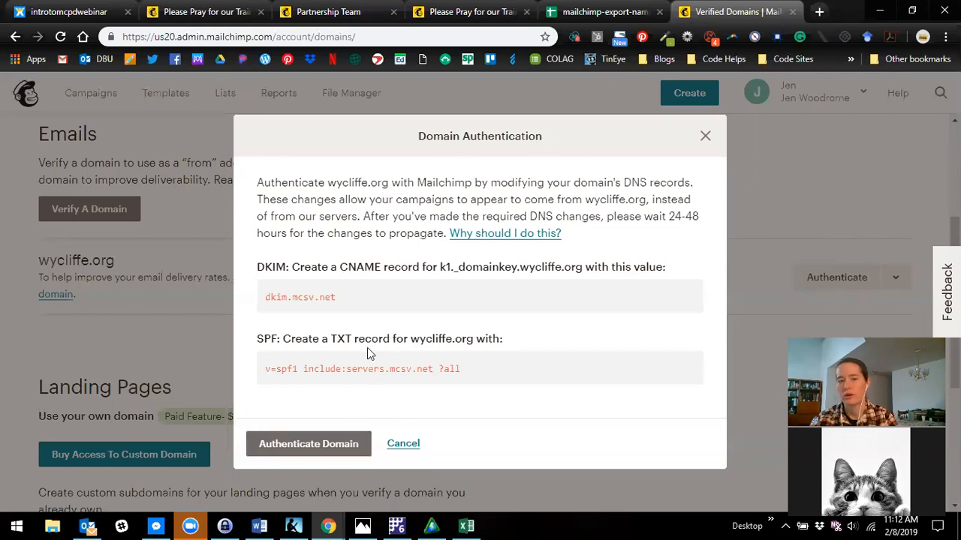
pyautogui.click(339, 445)
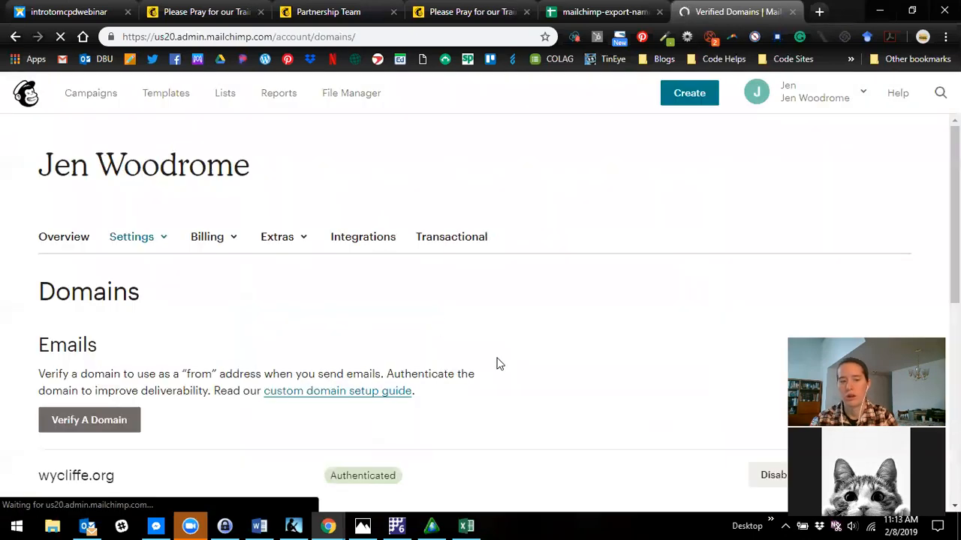
pyautogui.scroll(-3, 498, 363)
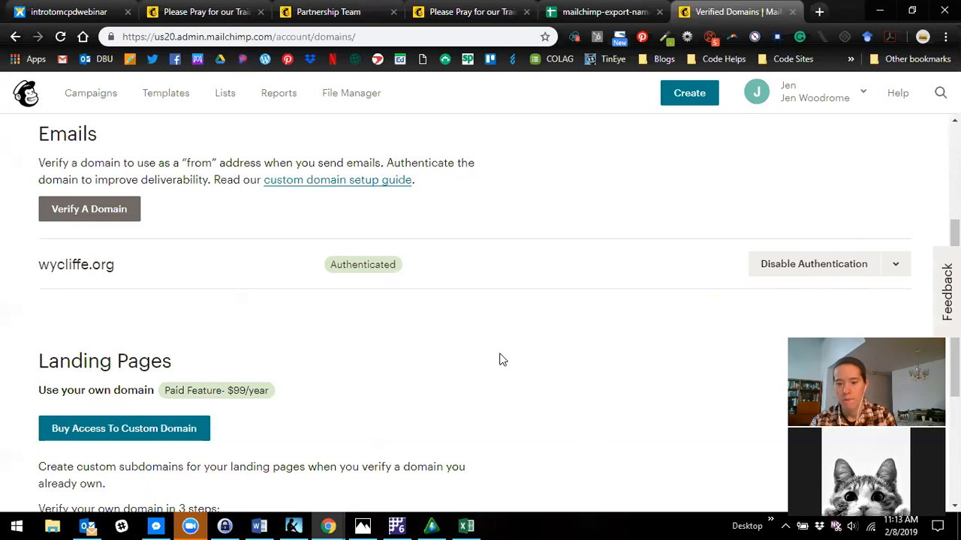
pyautogui.scroll(3, 455, 343)
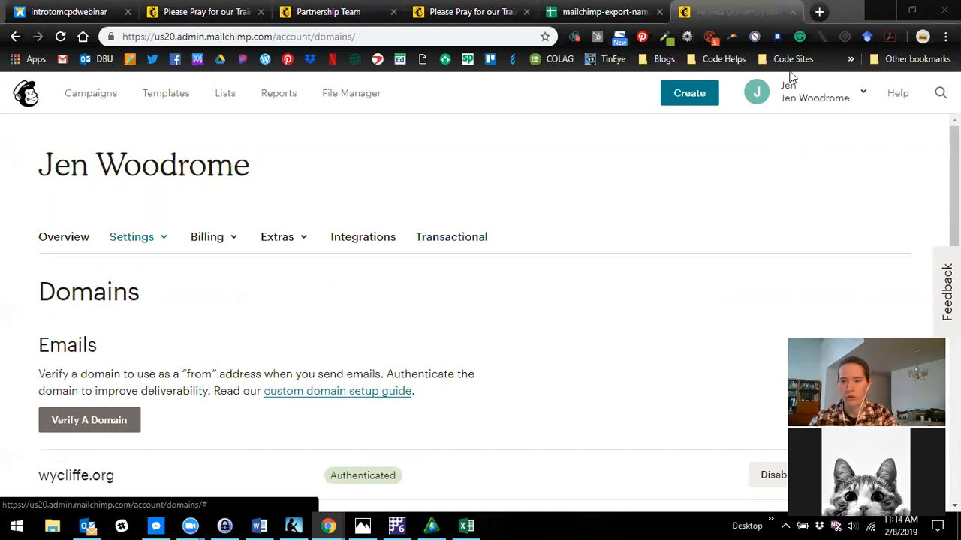
# - Open the profile page and go from there back to the account's domain settings
pyautogui.click(825, 102)
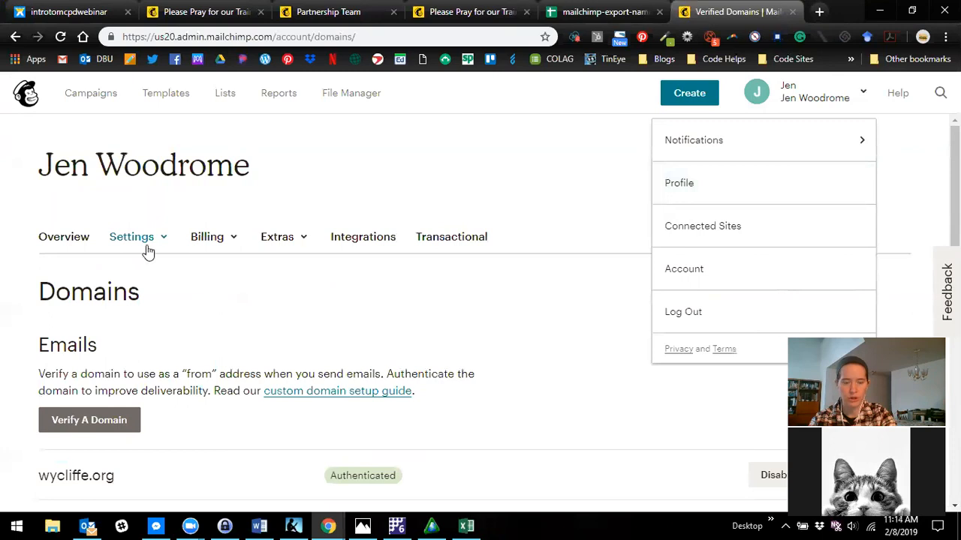
pyautogui.click(714, 189)
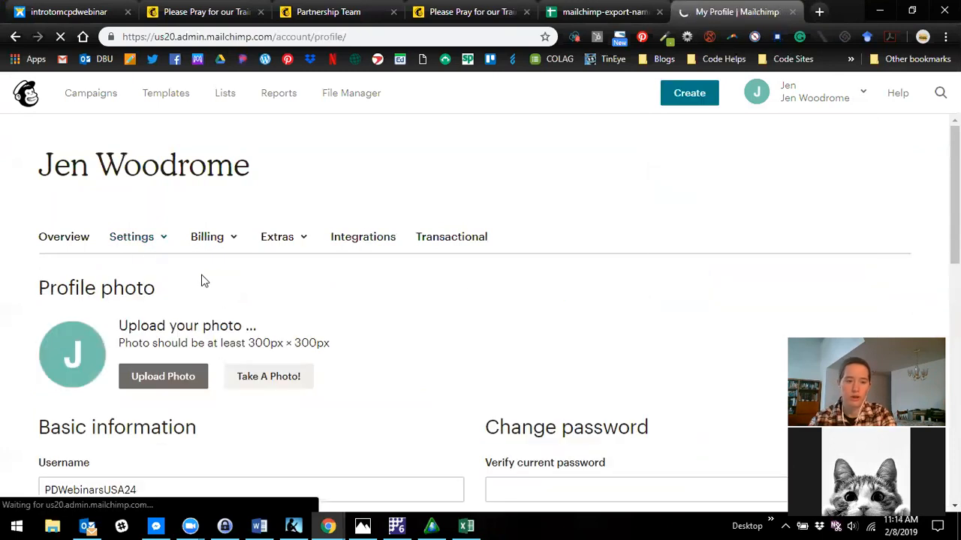
pyautogui.click(150, 245)
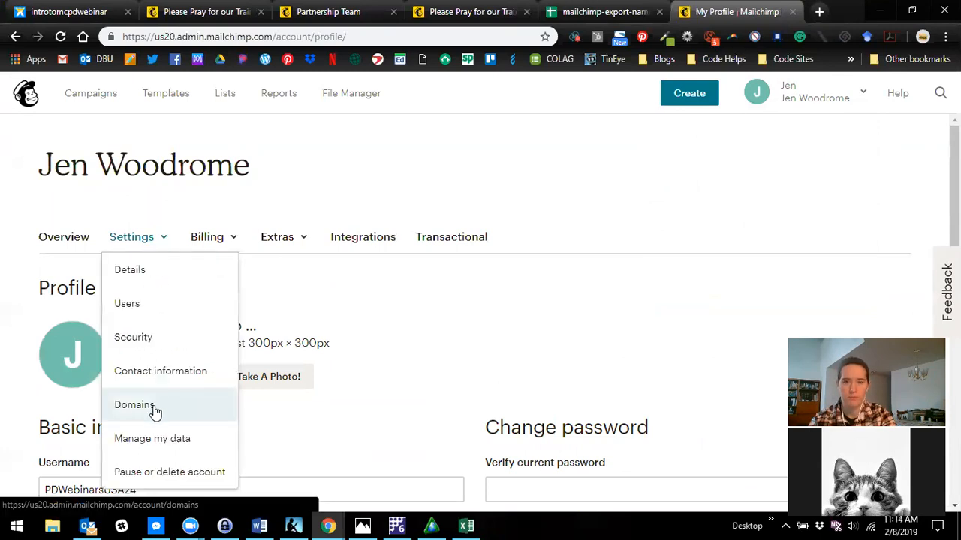
pyautogui.click(825, 98)
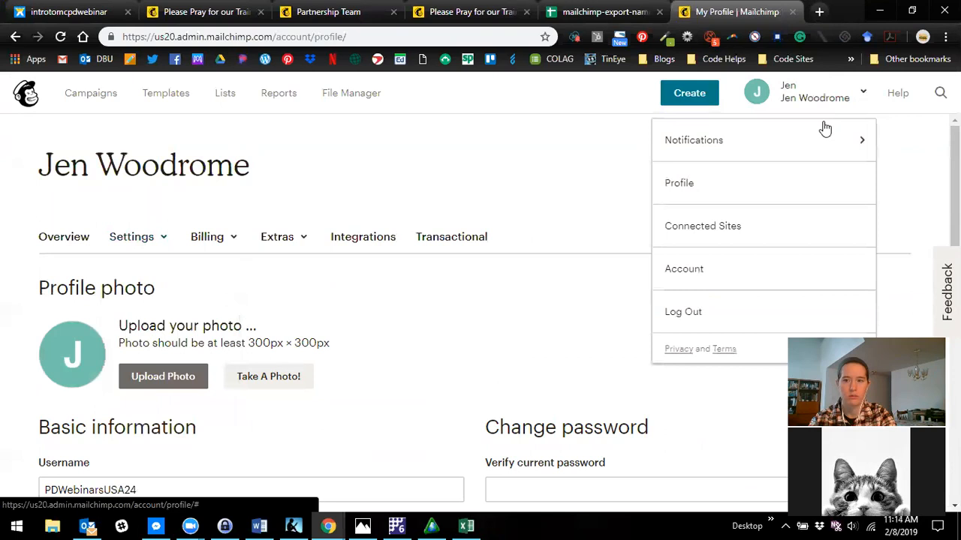
pyautogui.click(139, 239)
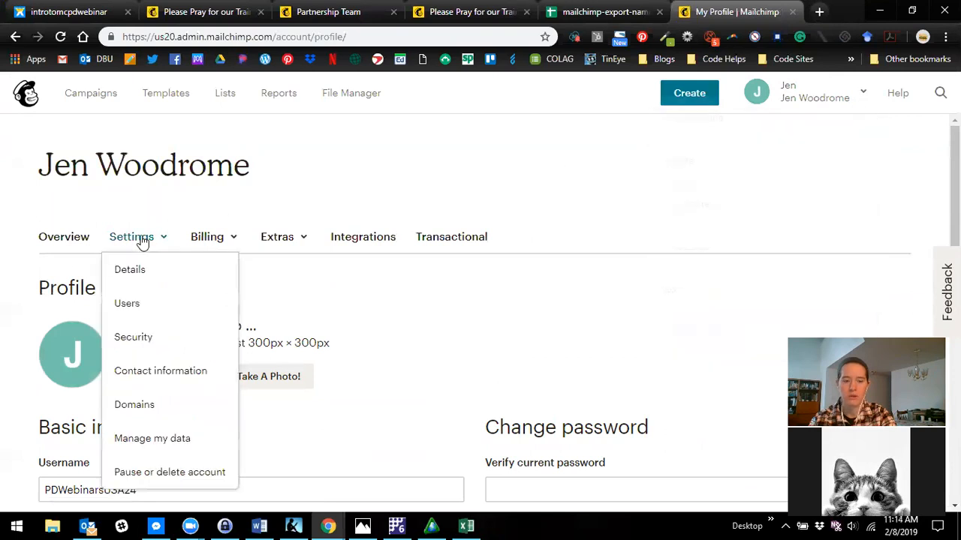
pyautogui.click(144, 372)
pyautogui.scroll(-3, 637, 360)
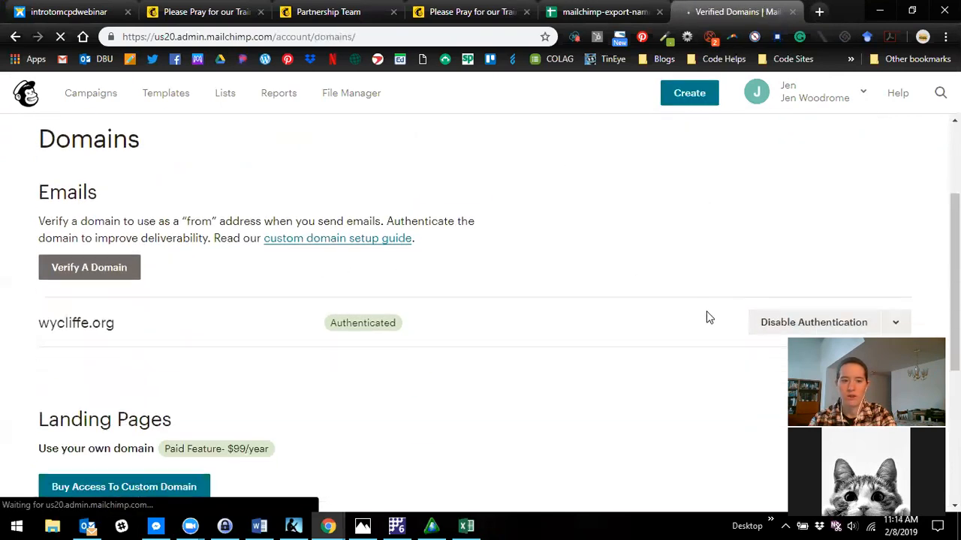
# - Check the additional options for the wycliffe.org domain and review the email domain verification section
pyautogui.click(895, 267)
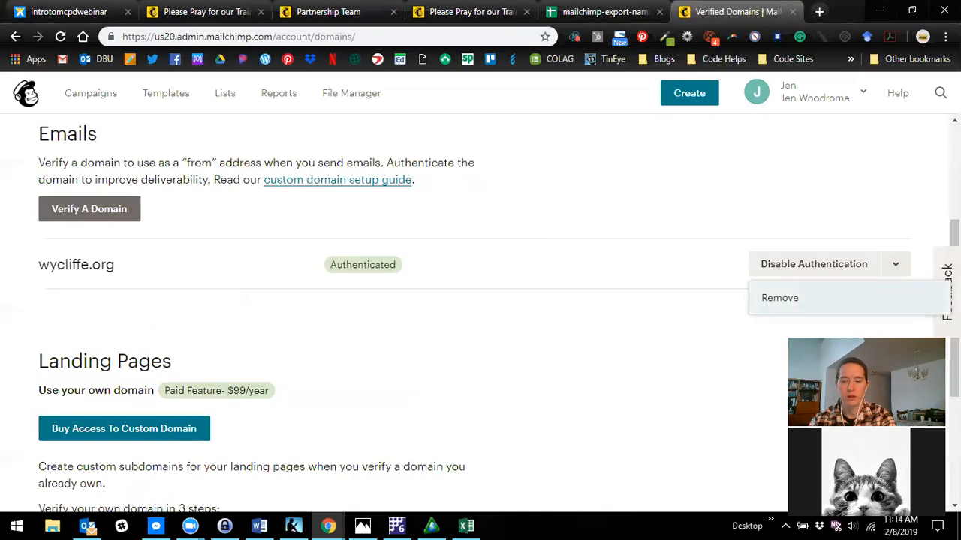
pyautogui.click(574, 355)
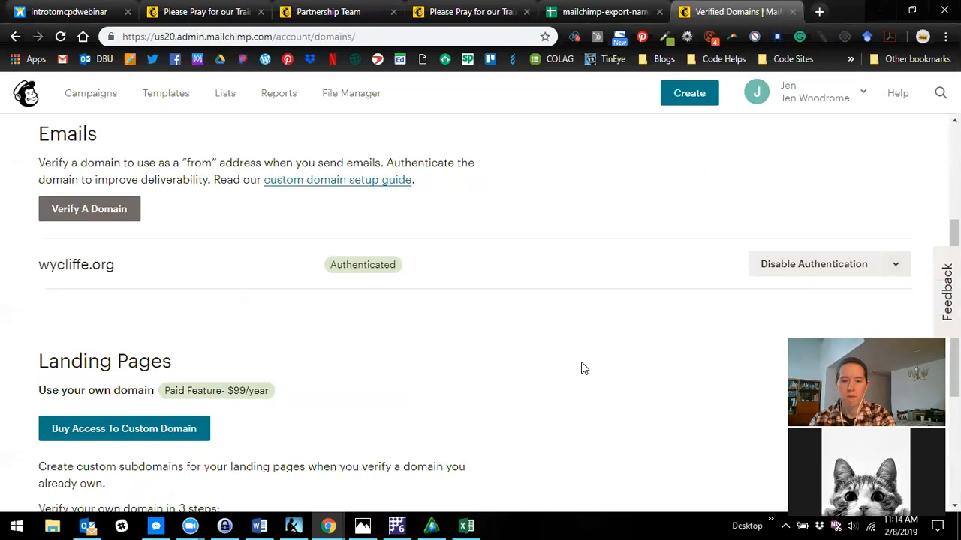
pyautogui.scroll(3, 581, 368)
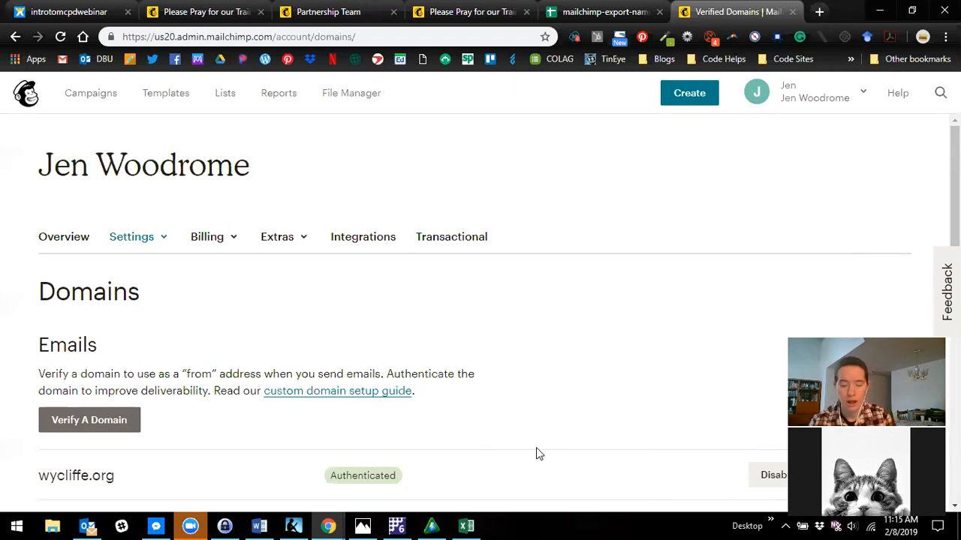
pyautogui.scroll(-2, 95, 281)
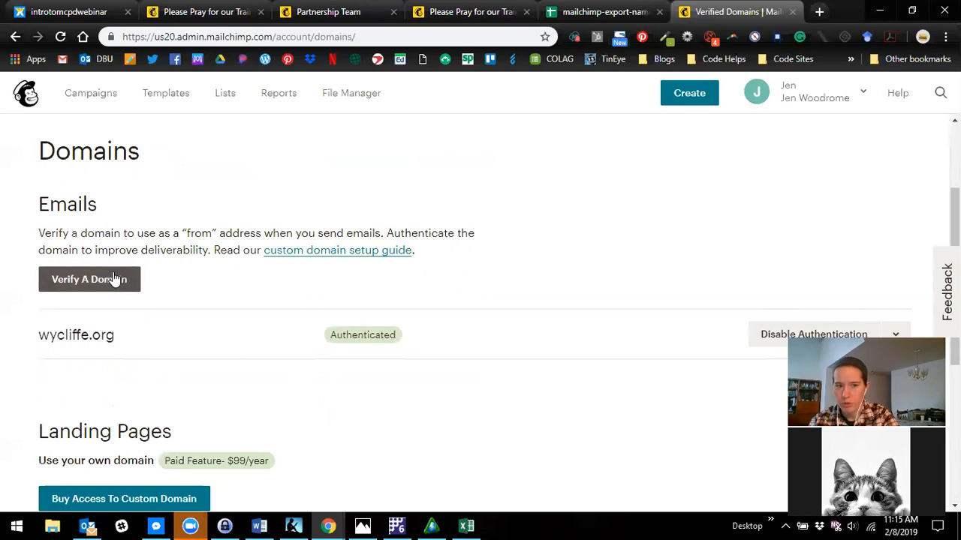
# - Go to the campaigns overview and open the draft campaign "test" for editing
pyautogui.click(93, 101)
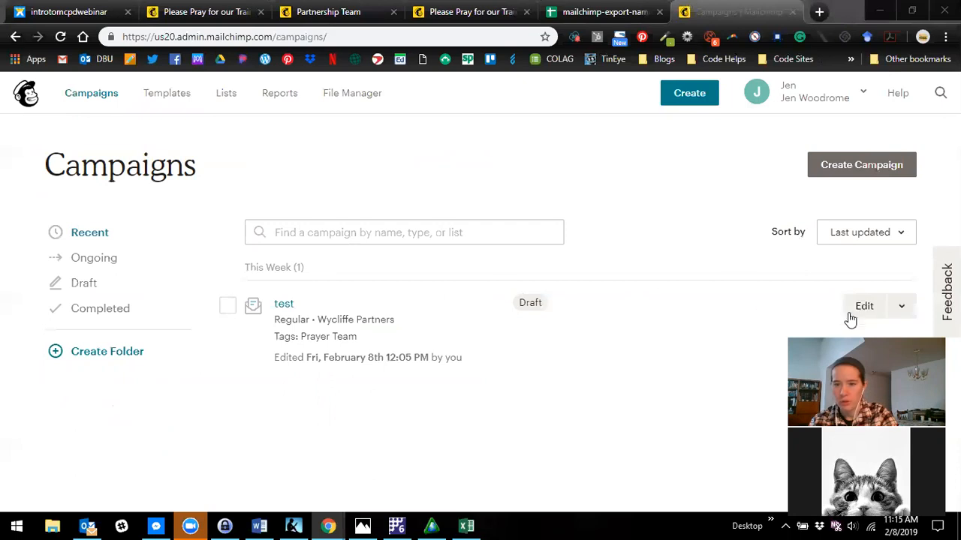
pyautogui.click(861, 309)
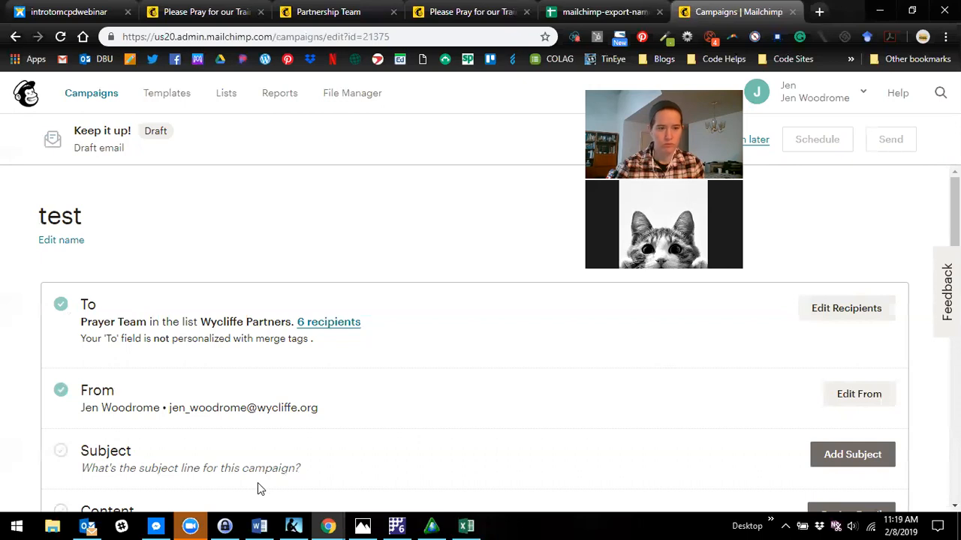
pyautogui.click(538, 523)
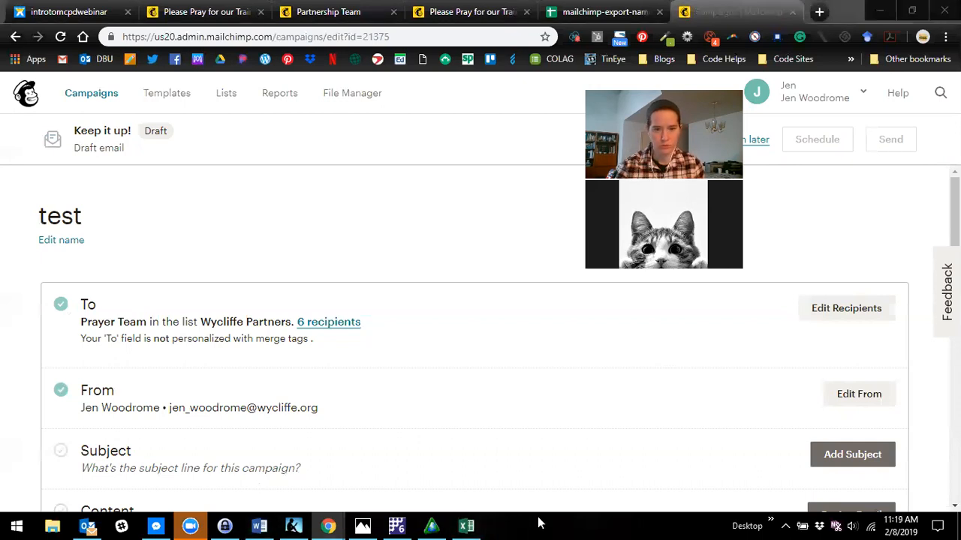